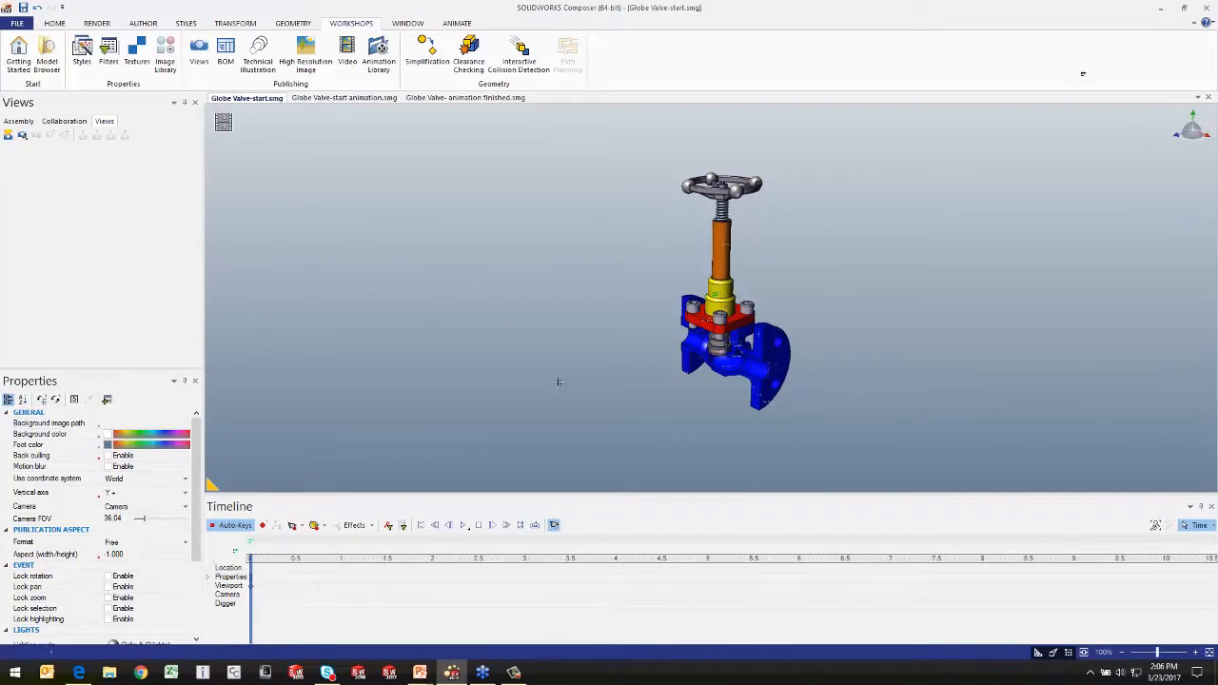
# Step: Capture a new view of the fully assembled globe valve and name it Start1
pyautogui.scroll(2, 824, 289)
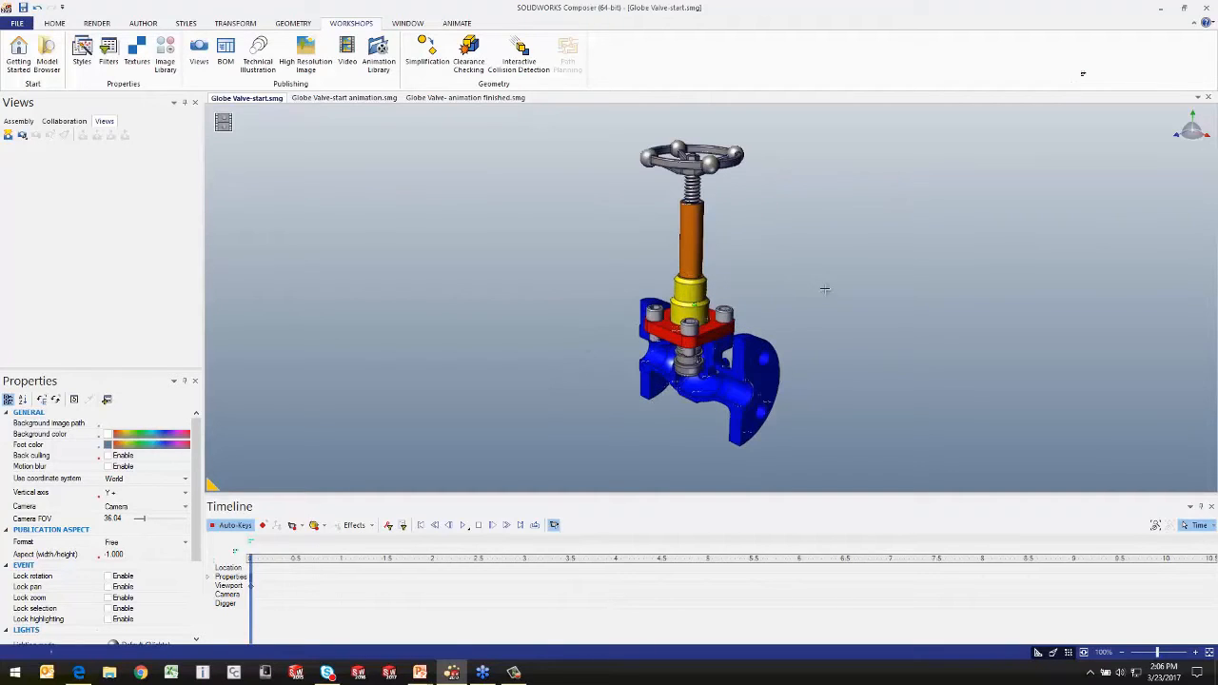
pyautogui.moveTo(783, 277)
pyautogui.mouseDown()
pyautogui.moveTo(748, 268)
pyautogui.moveTo(819, 253)
pyautogui.moveTo(793, 275)
pyautogui.mouseUp()
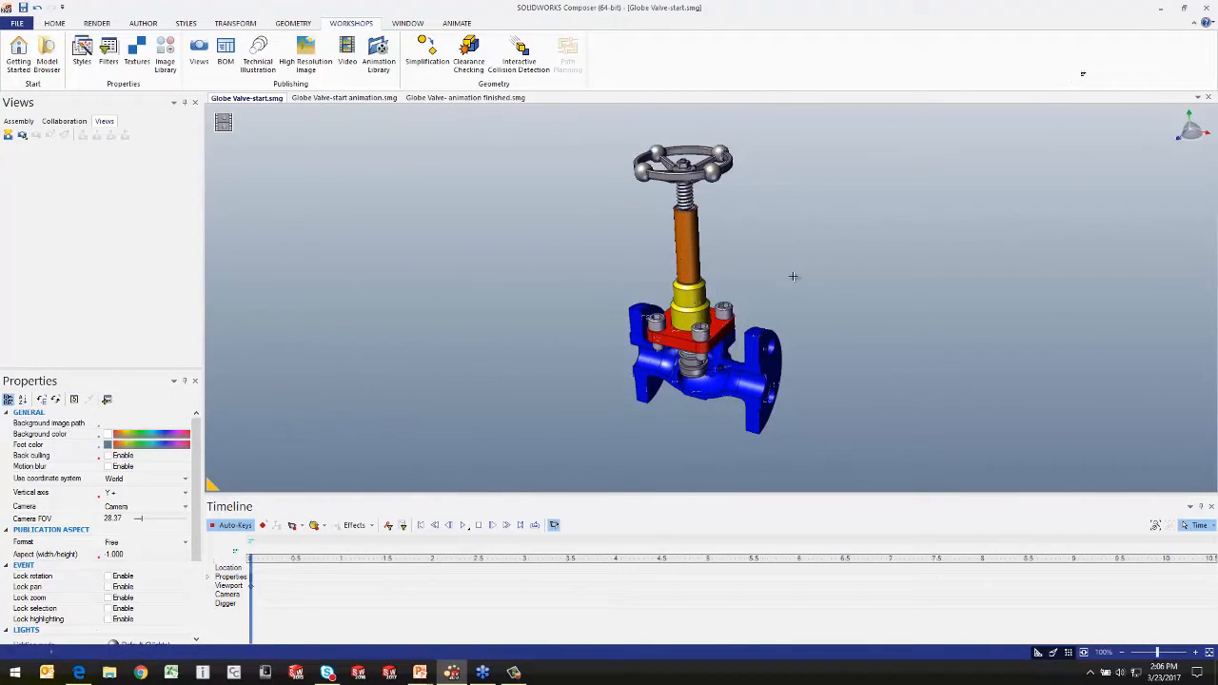
pyautogui.click(8, 136)
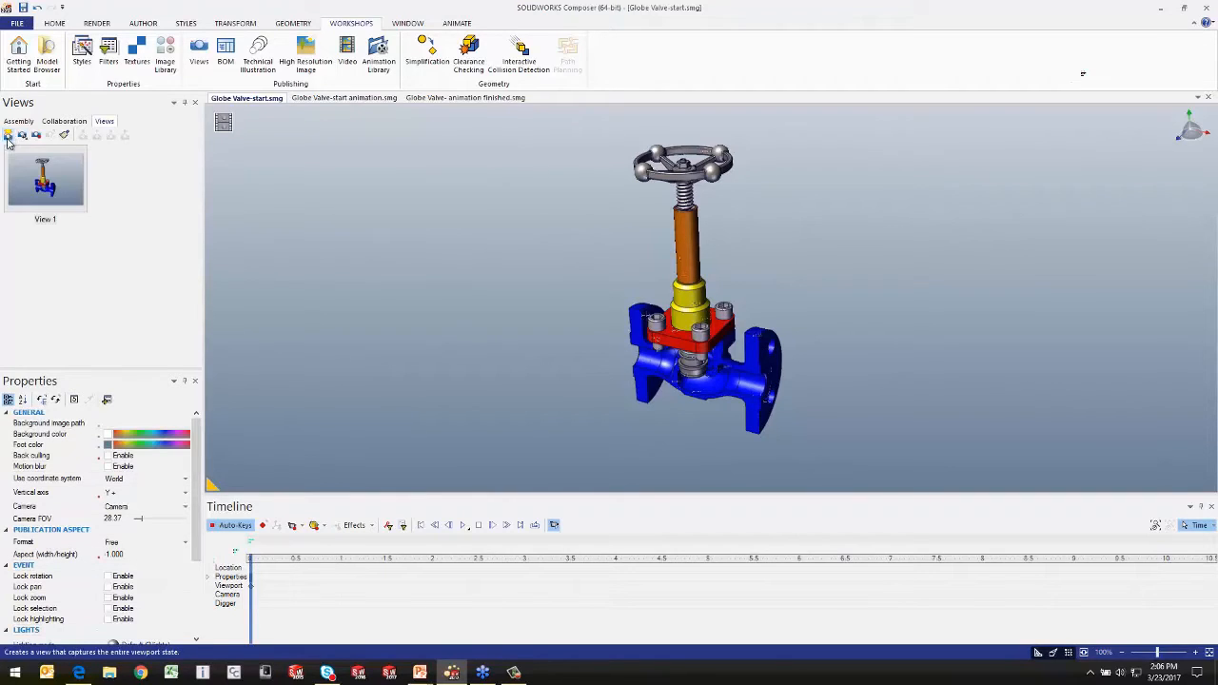
pyautogui.click(45, 220)
pyautogui.write('Sta')
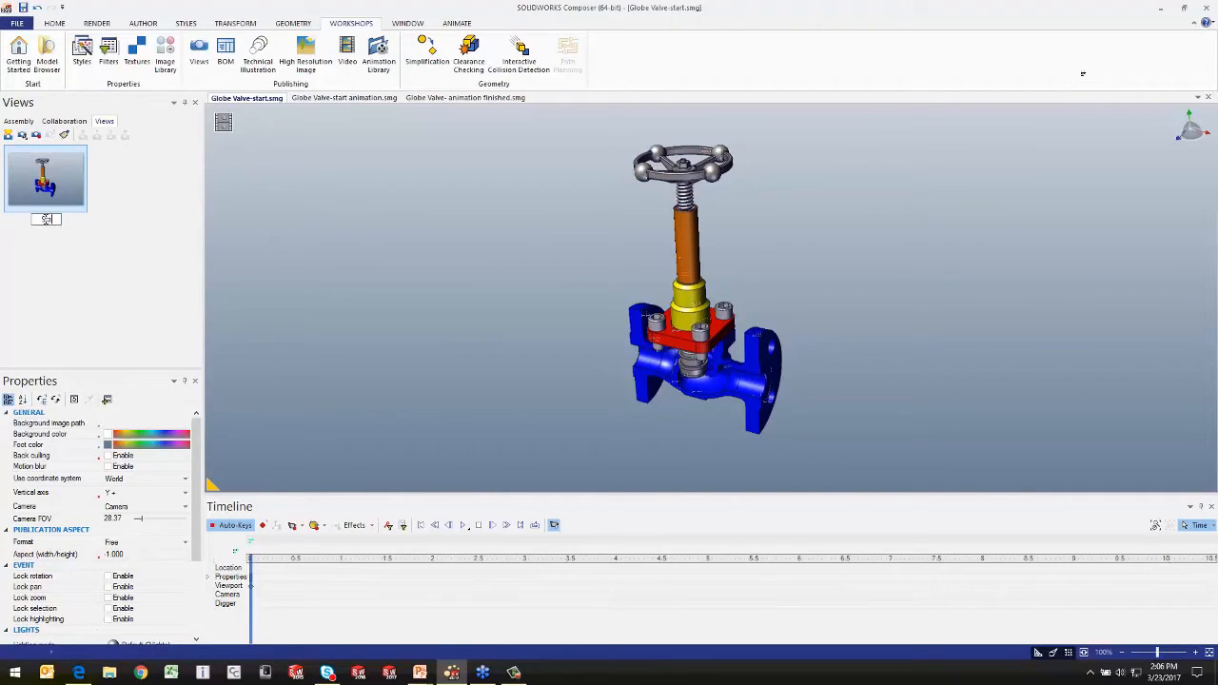
pyautogui.write('rt1')
pyautogui.press('Return')
# Step: Translate the hex flange nut straight up along the stem axis, clear of the handle
pyautogui.moveTo(759, 218); pyautogui.dragTo(751, 239)
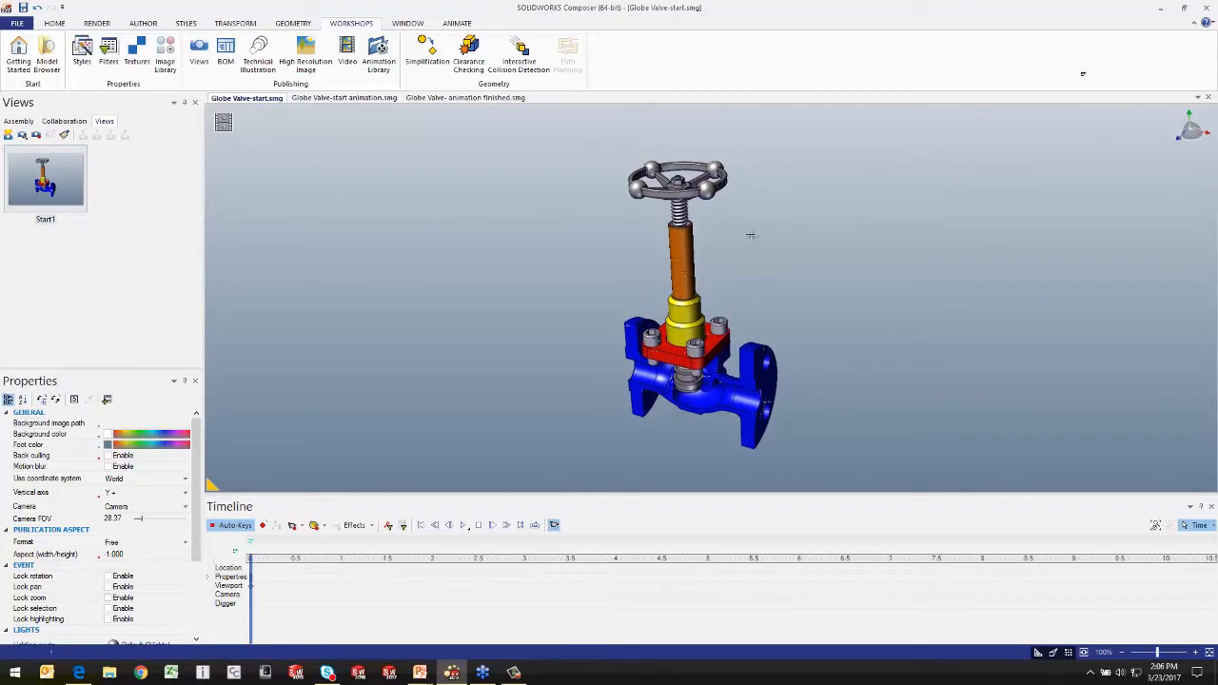
pyautogui.click(237, 25)
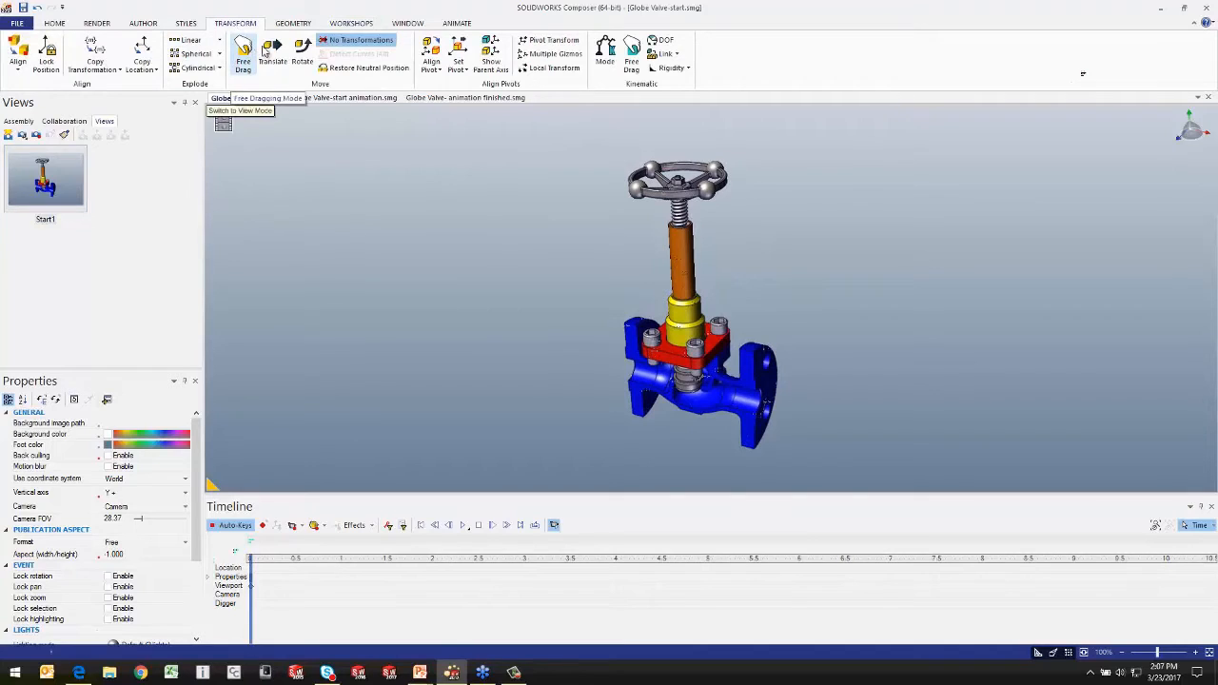
pyautogui.click(272, 52)
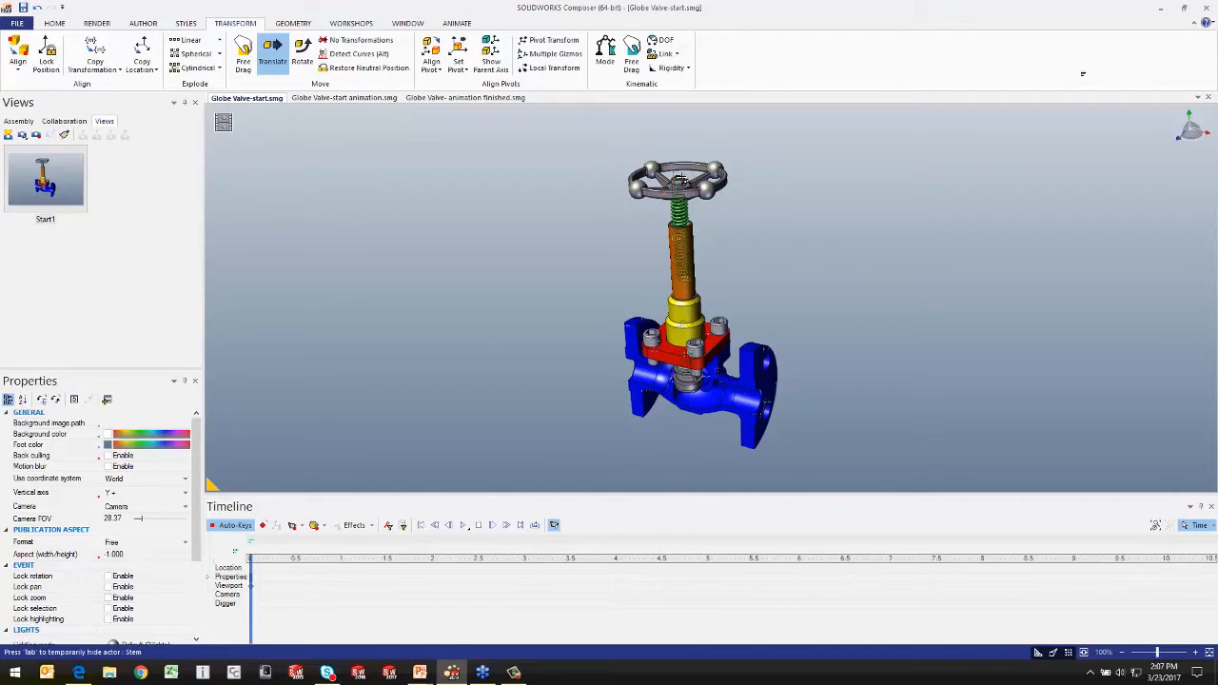
pyautogui.scroll(3, 678, 181)
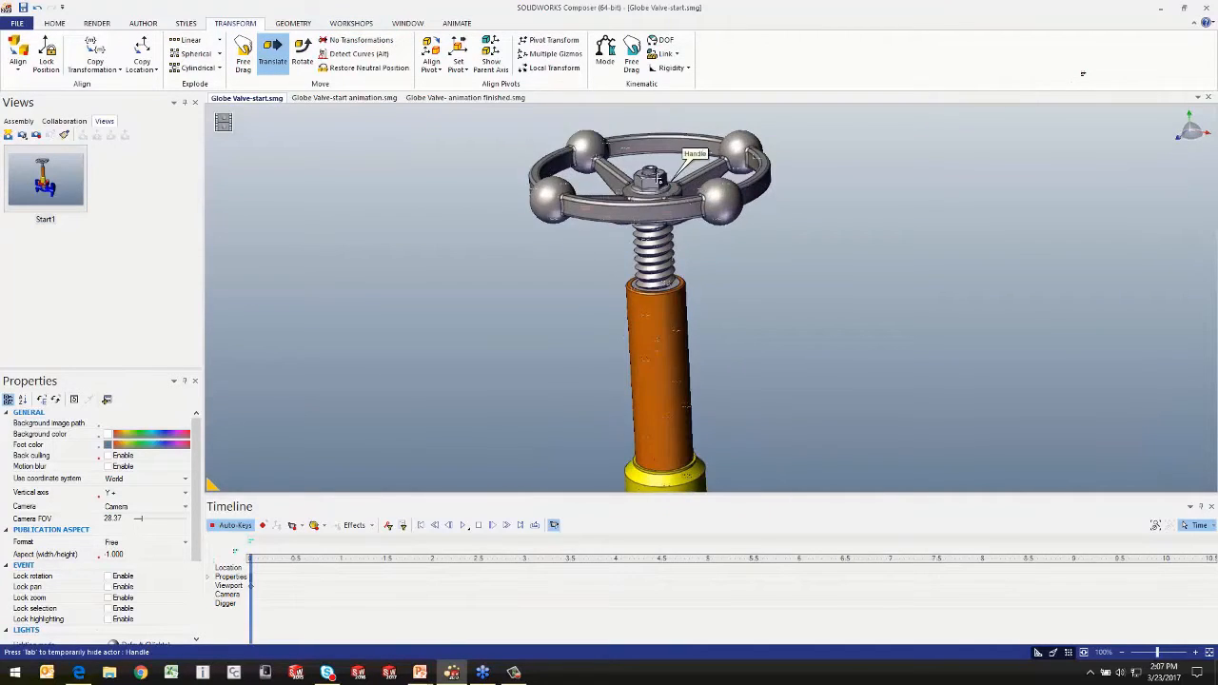
pyautogui.click(657, 179)
pyautogui.scroll(-4, 655, 177)
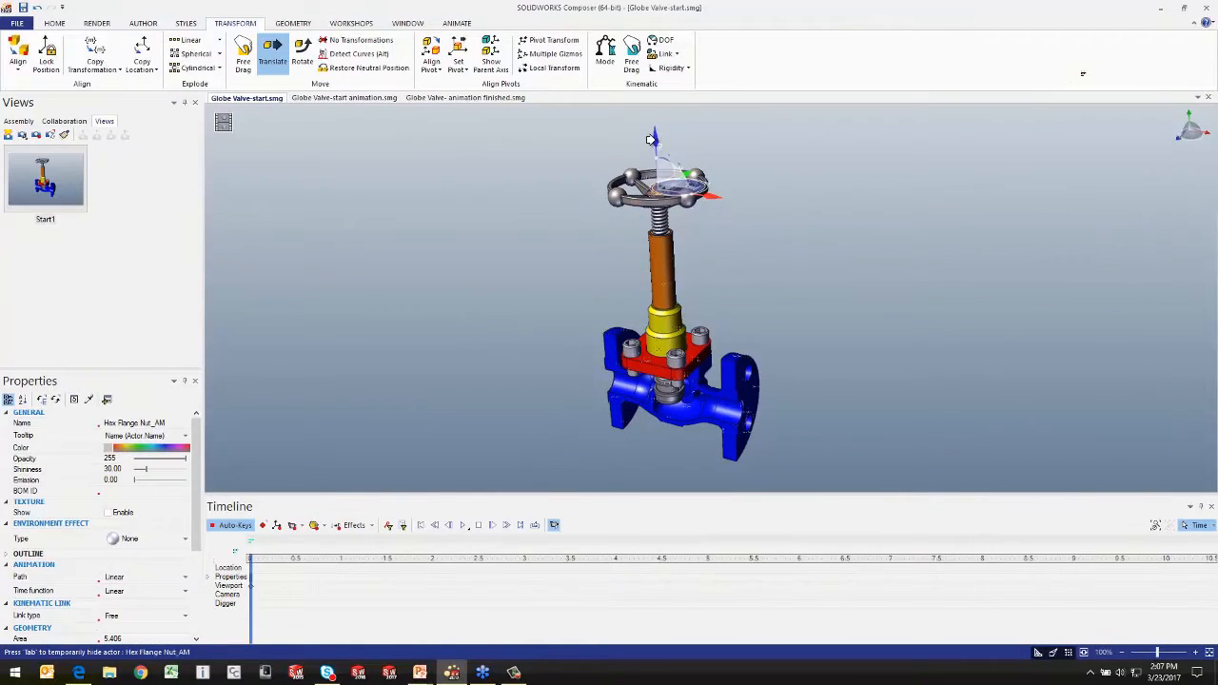
pyautogui.moveTo(651, 140); pyautogui.dragTo(634, 74)
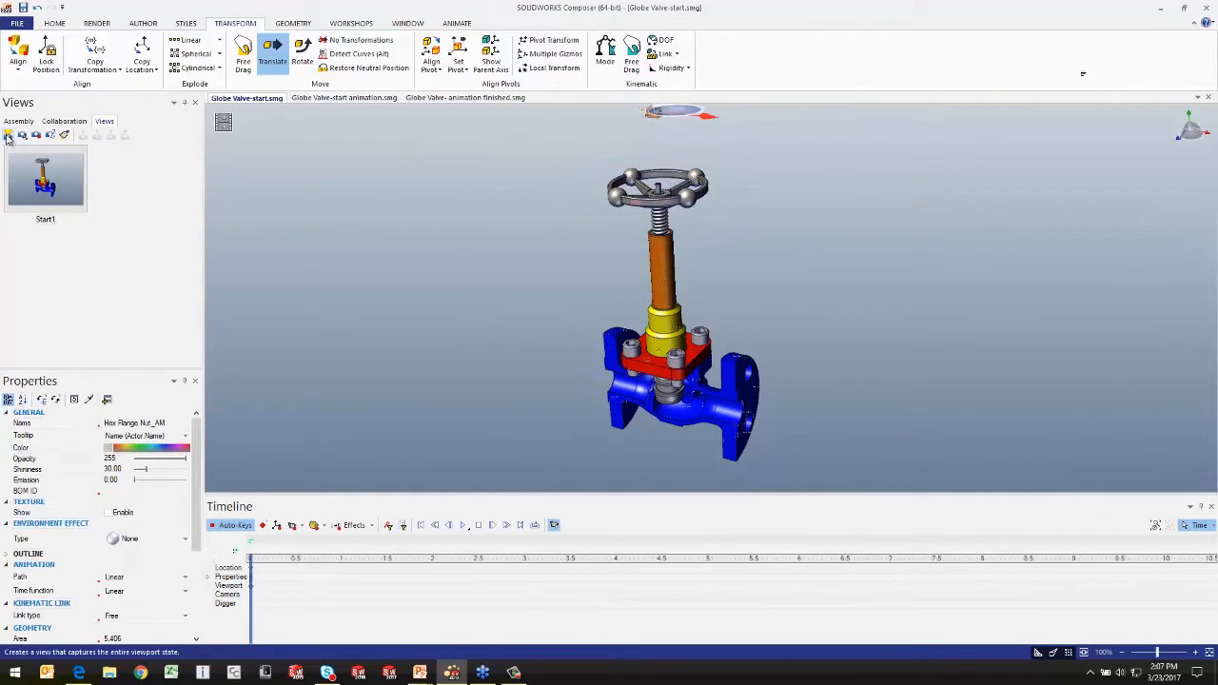
# Step: Capture the raised-nut state as a new view named Remove nut
pyautogui.click(7, 137)
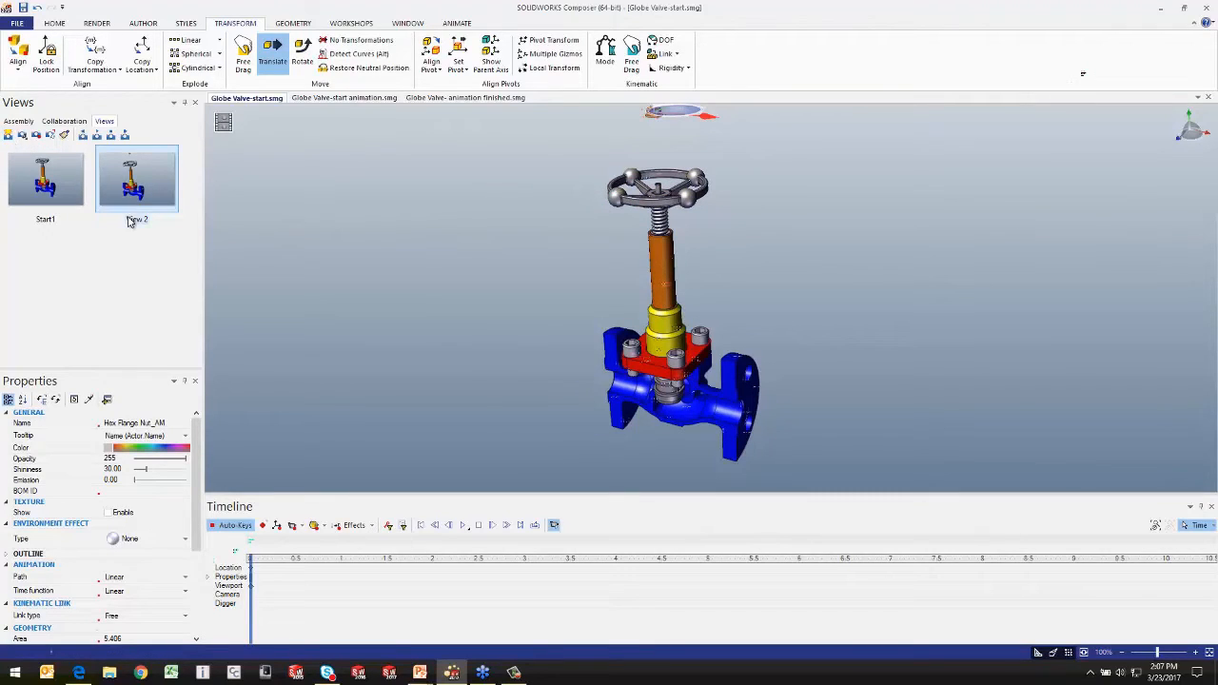
pyautogui.click(133, 219)
pyautogui.write('Remove nut')
pyautogui.press('Return')
# Step: Translate the handle straight up off the stem to just below the nut and capture a view named Remove knob
pyautogui.click(690, 172)
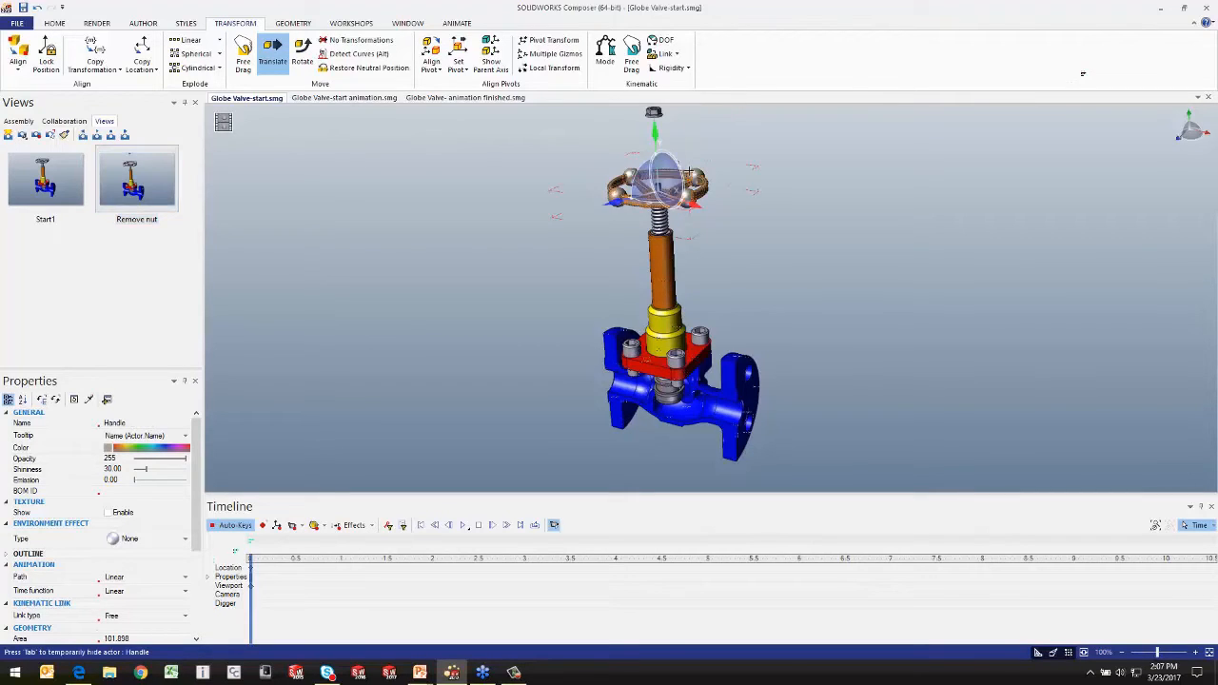
pyautogui.moveTo(650, 130); pyautogui.dragTo(626, 95)
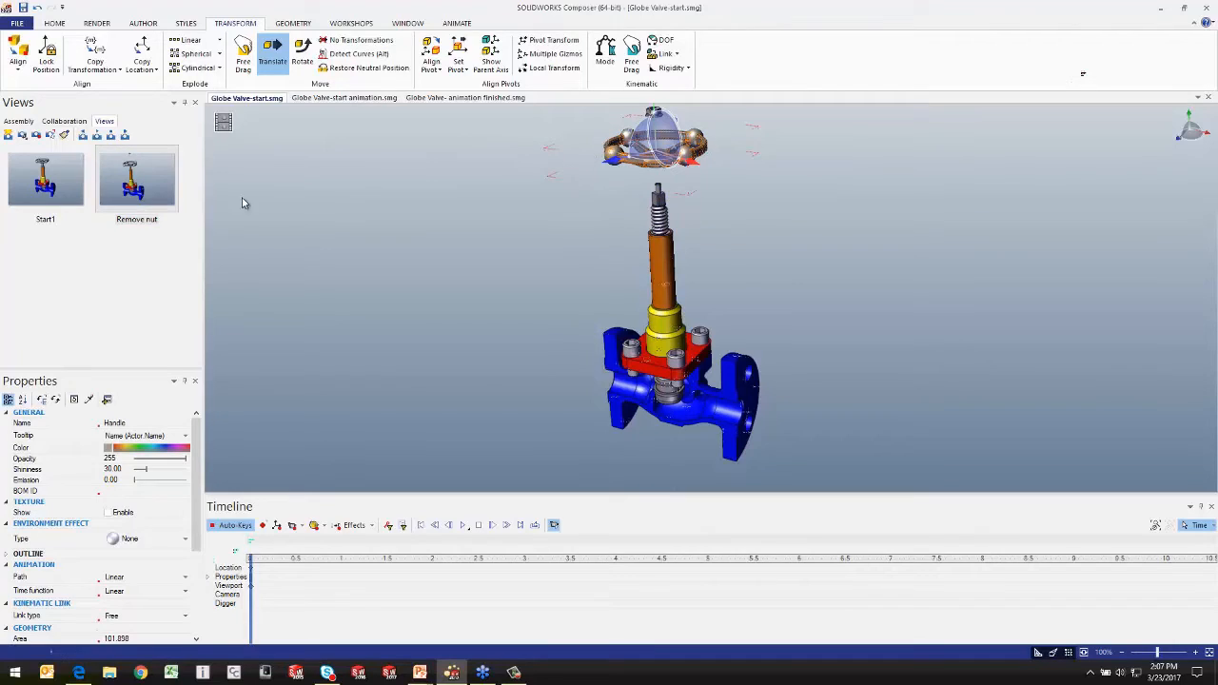
pyautogui.click(9, 135)
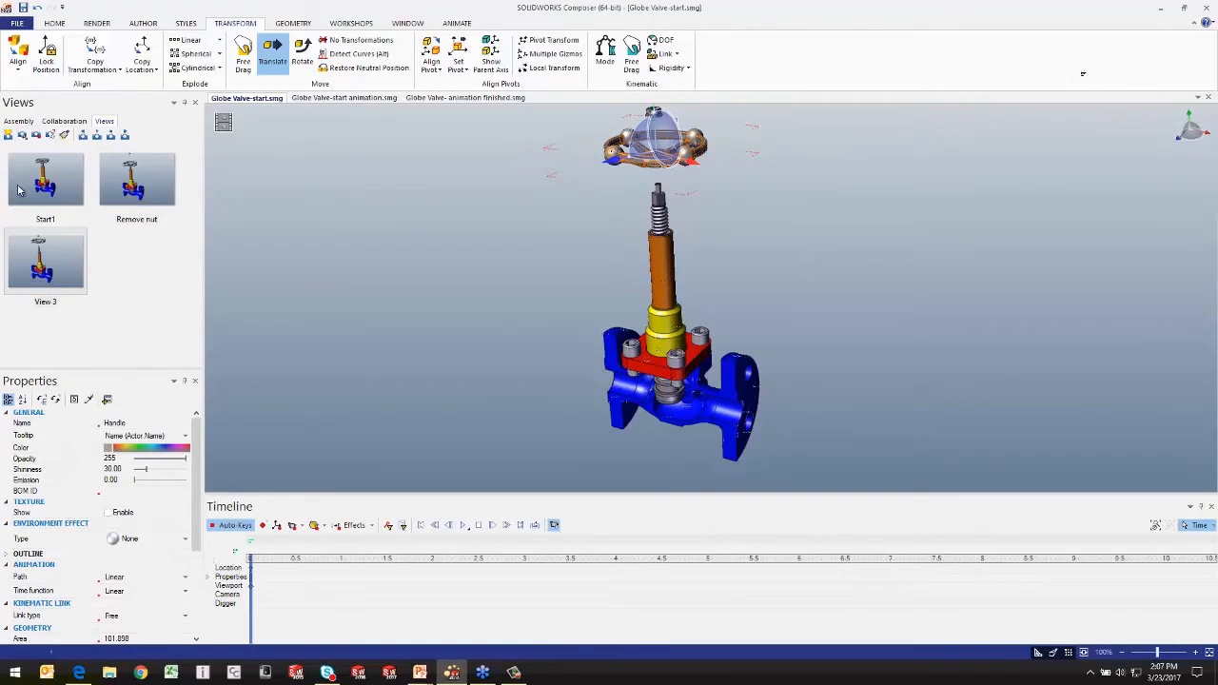
pyautogui.click(45, 301)
pyautogui.click(45, 302)
pyautogui.write('Re')
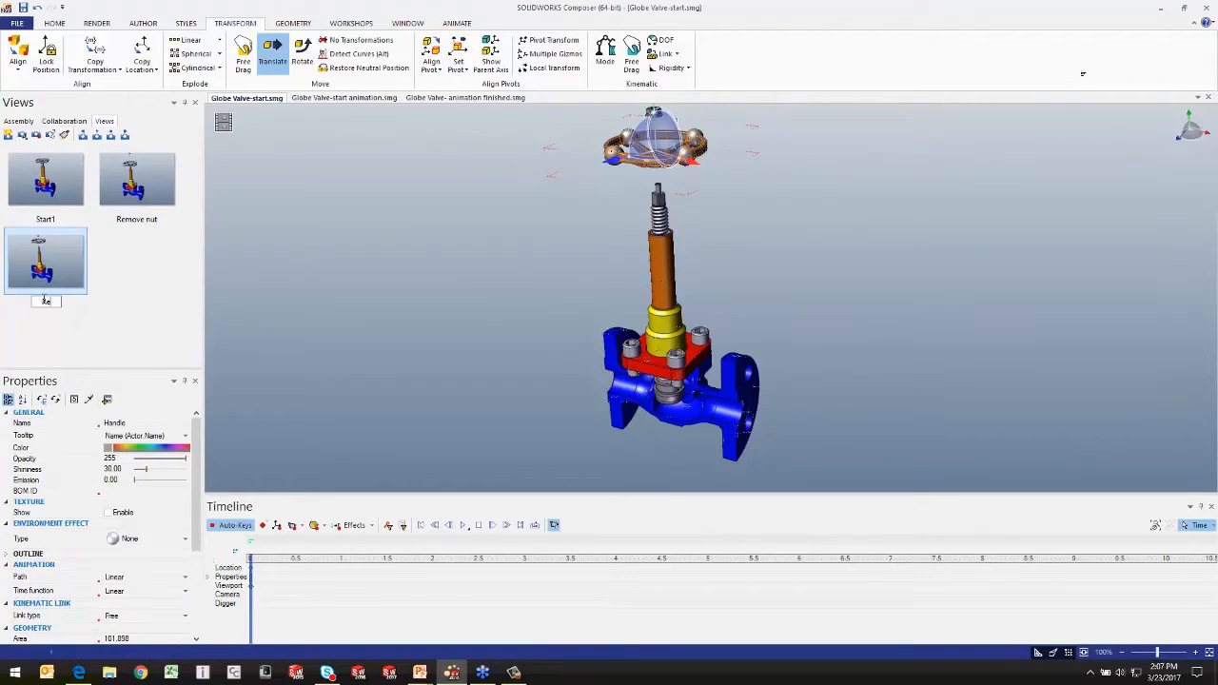
pyautogui.write('move knob')
pyautogui.click(383, 181)
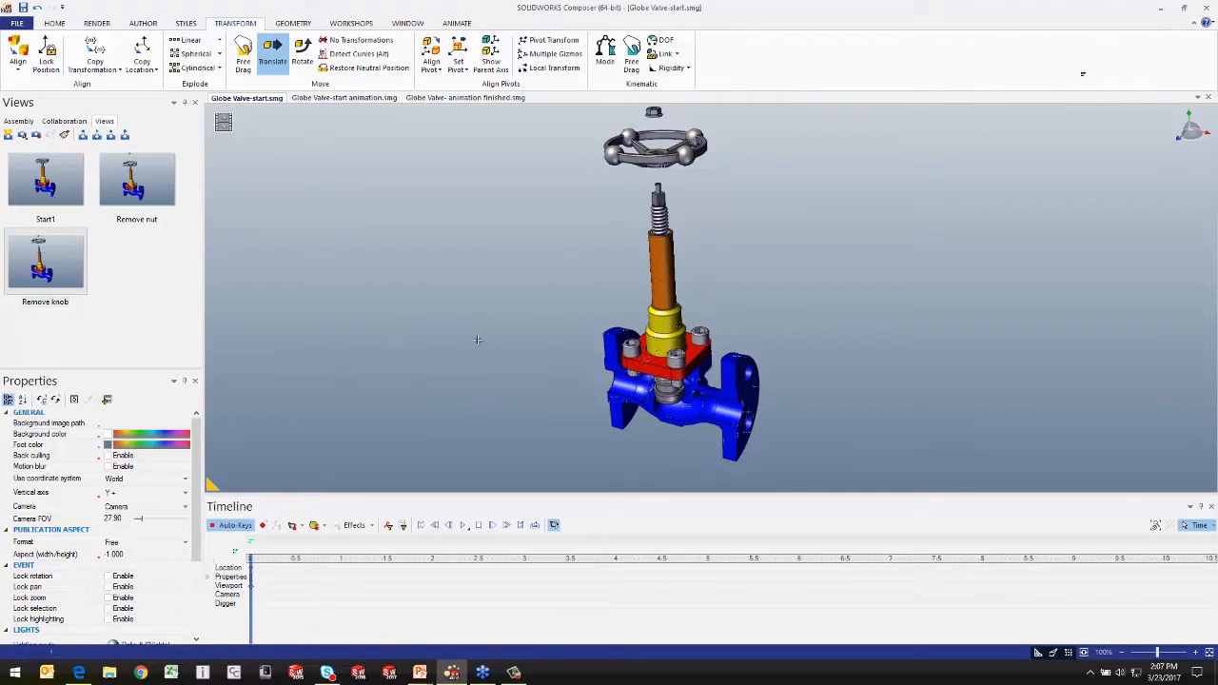
# Step: Create a selection set named Bolts from the four socket head cap screws in the assembly tree
pyautogui.click(7, 123)
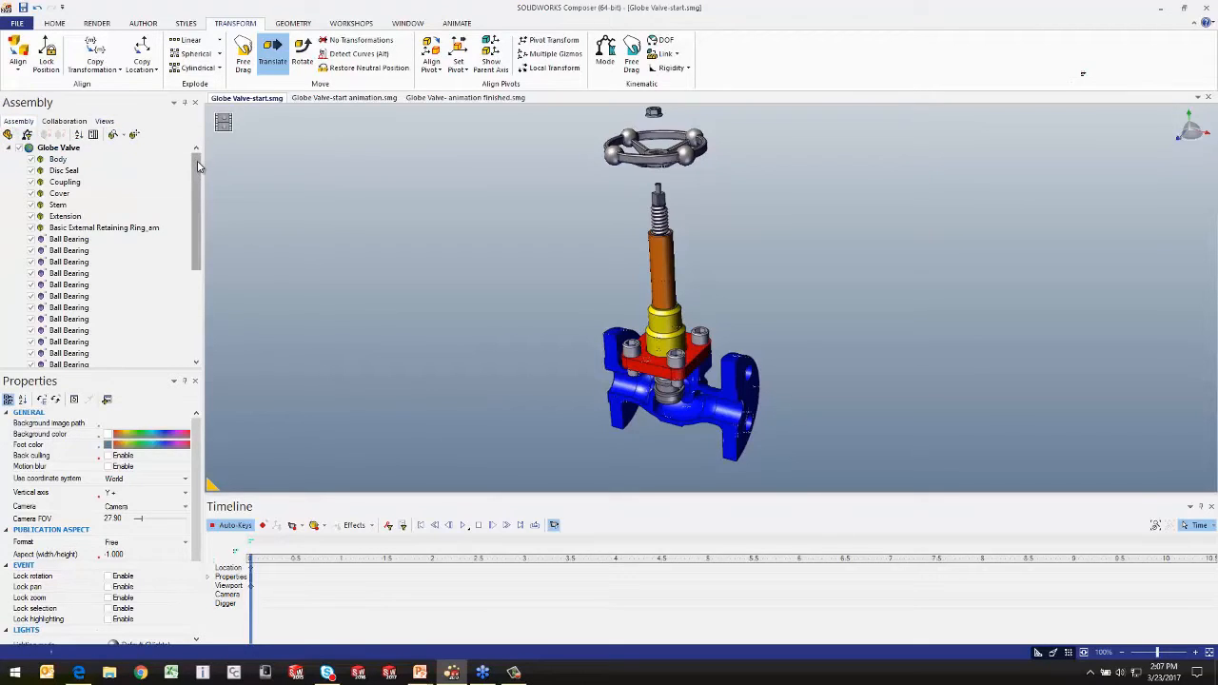
pyautogui.moveTo(198, 168); pyautogui.dragTo(197, 254)
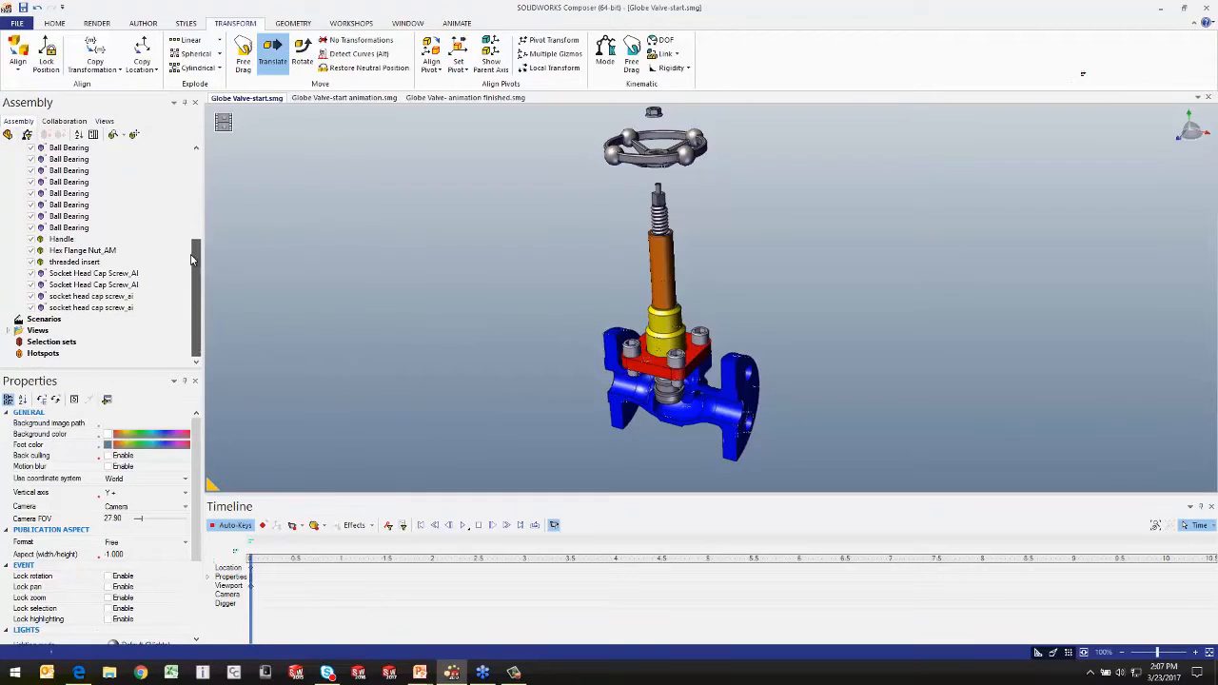
pyautogui.click(105, 274)
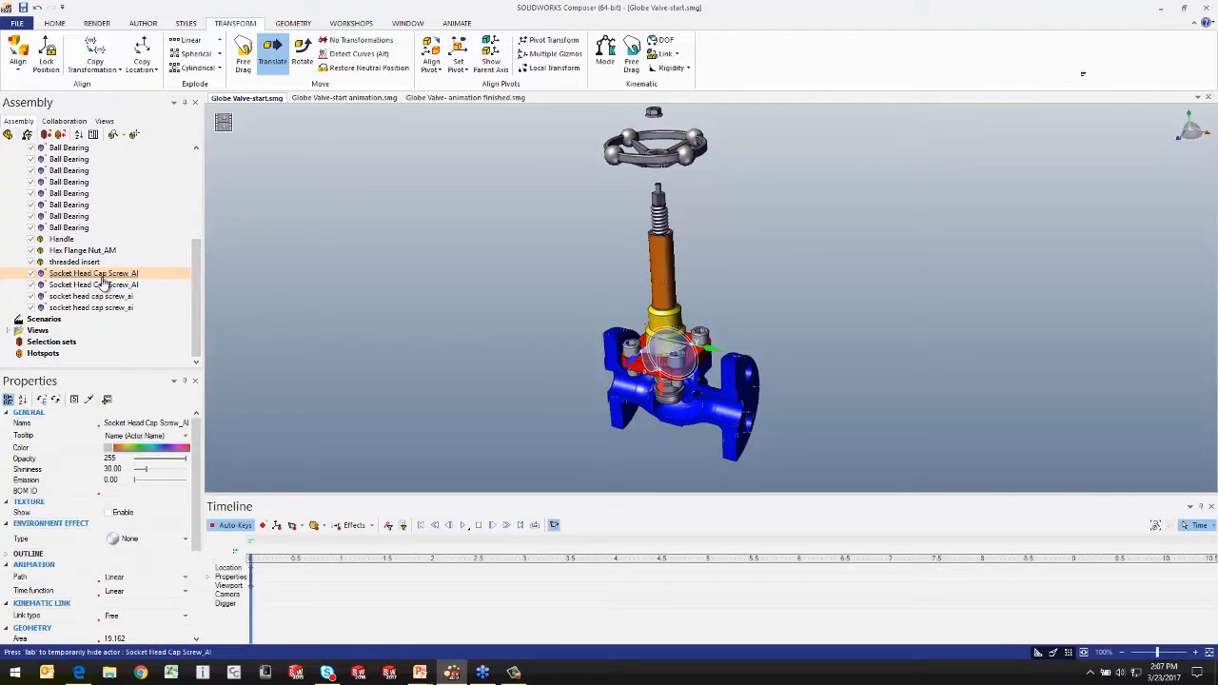
pyautogui.keyDown('ctrl'); pyautogui.click(100, 284); pyautogui.keyUp('ctrl')
pyautogui.keyDown('ctrl'); pyautogui.click(98, 296); pyautogui.keyUp('ctrl')
pyautogui.keyDown('ctrl'); pyautogui.click(99, 308); pyautogui.keyUp('ctrl')
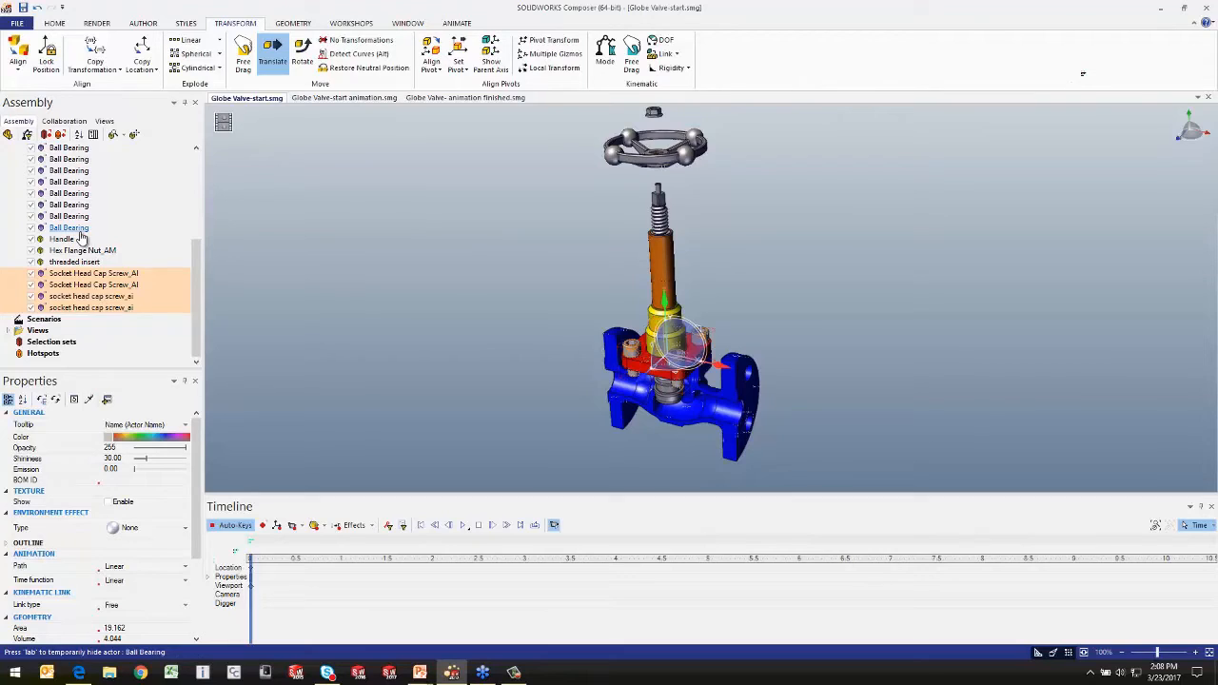
pyautogui.click(46, 136)
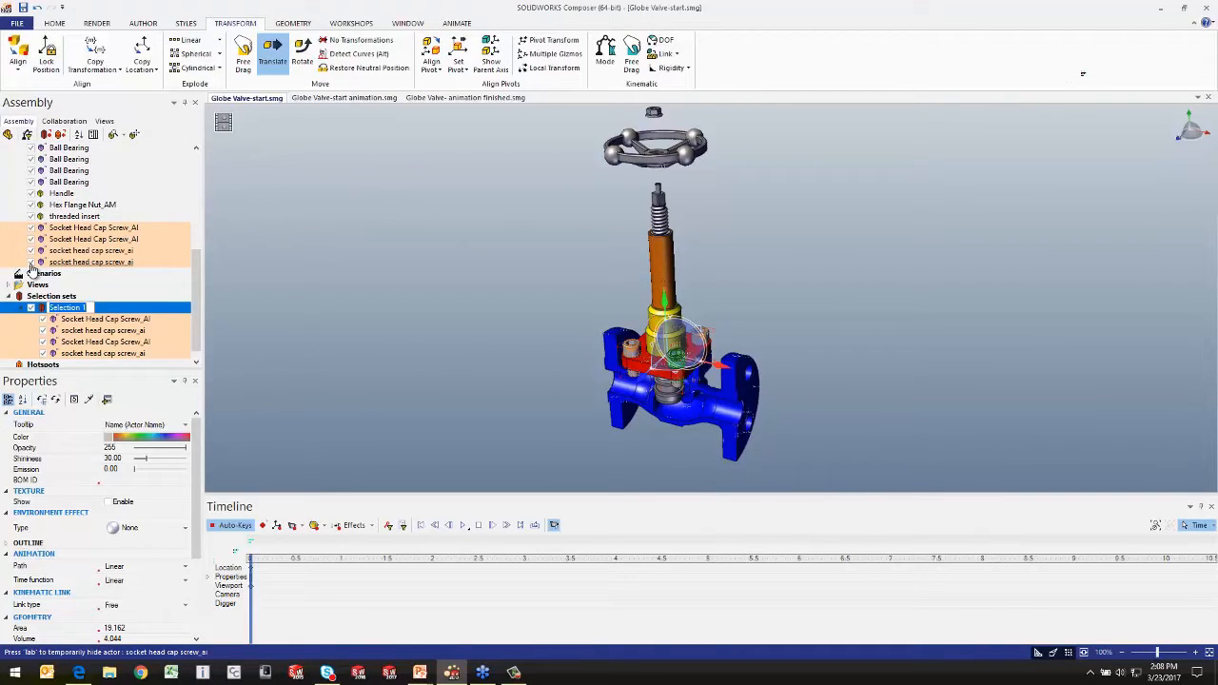
pyautogui.write('Bolts')
pyautogui.press('Return')
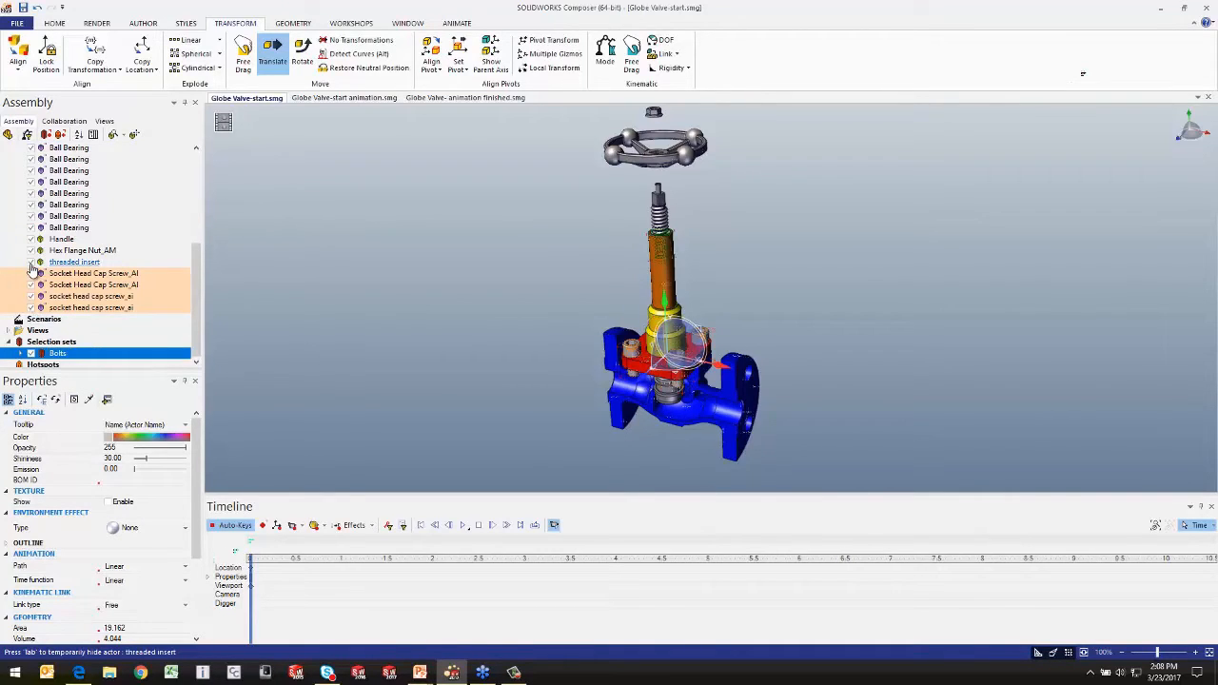
pyautogui.click(443, 191)
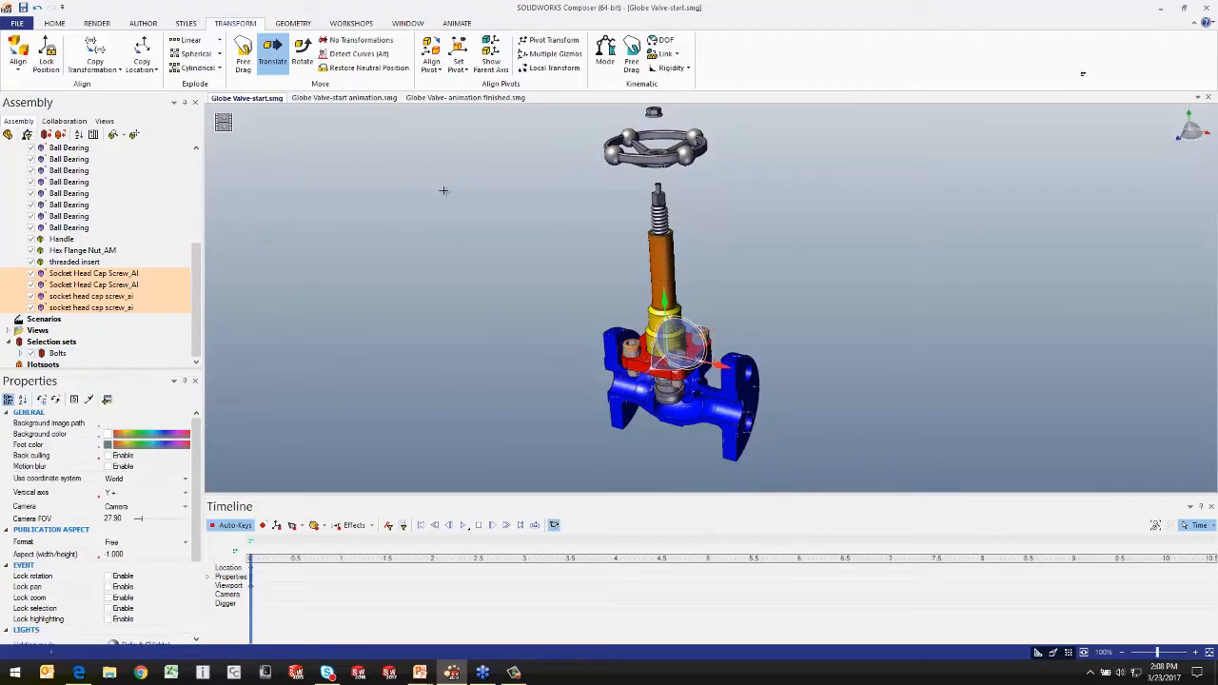
# Step: Translate the Bolts selection set straight up out of the red cover to beside the orange extension
pyautogui.click(57, 353)
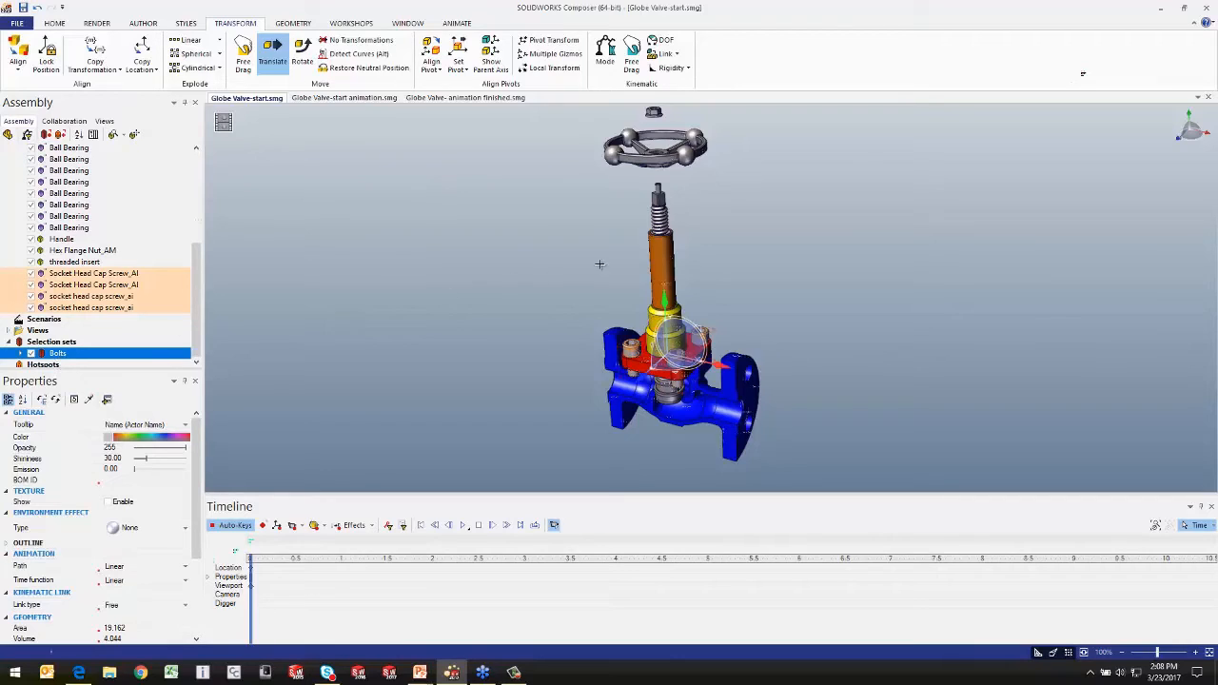
pyautogui.moveTo(654, 297); pyautogui.dragTo(656, 218)
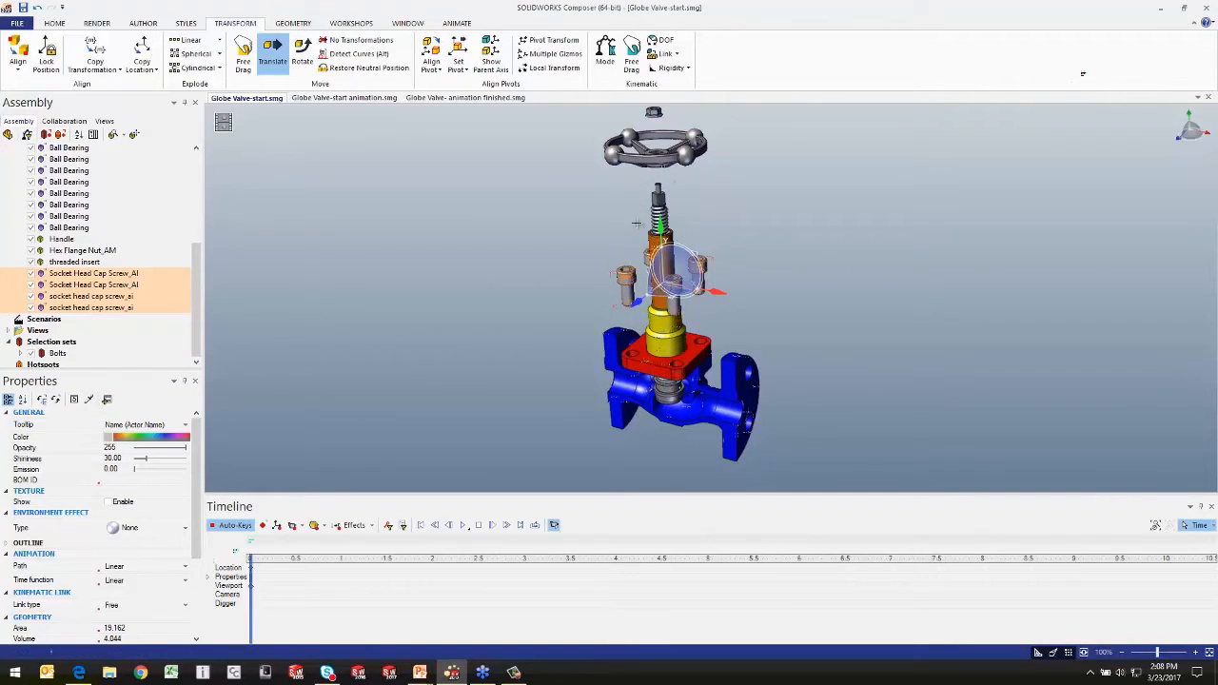
pyautogui.click(576, 254)
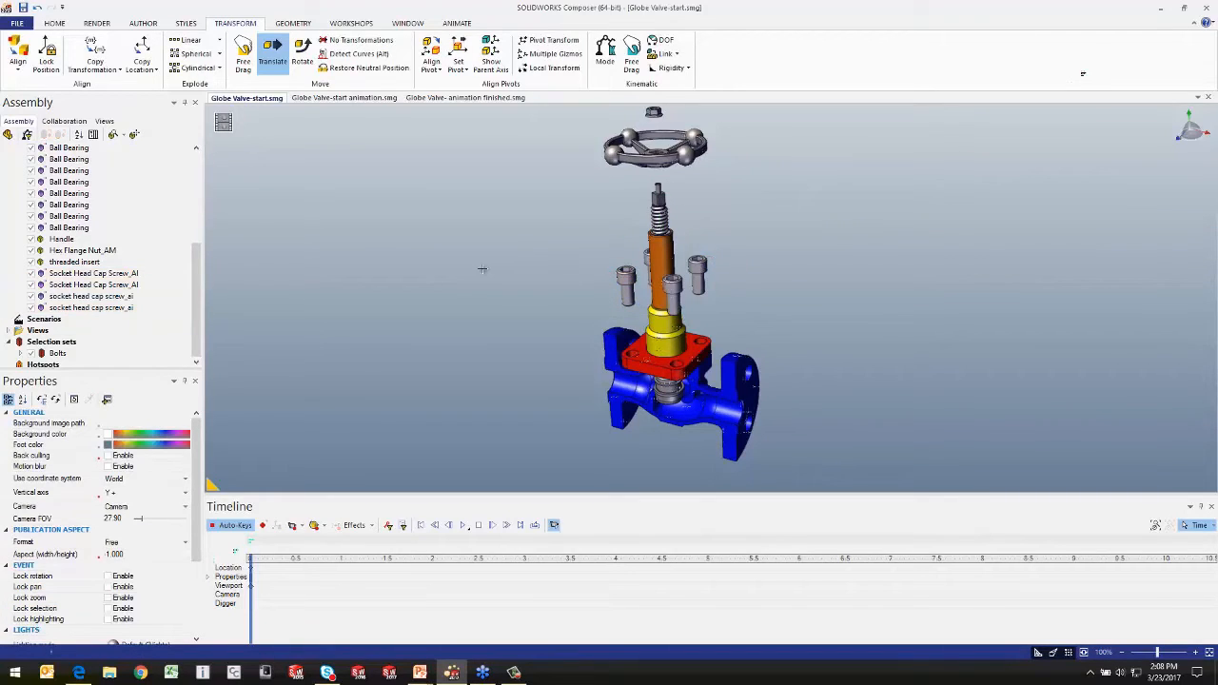
# Step: Capture the raised-screws state as a new view named Remove Bolts
pyautogui.click(105, 122)
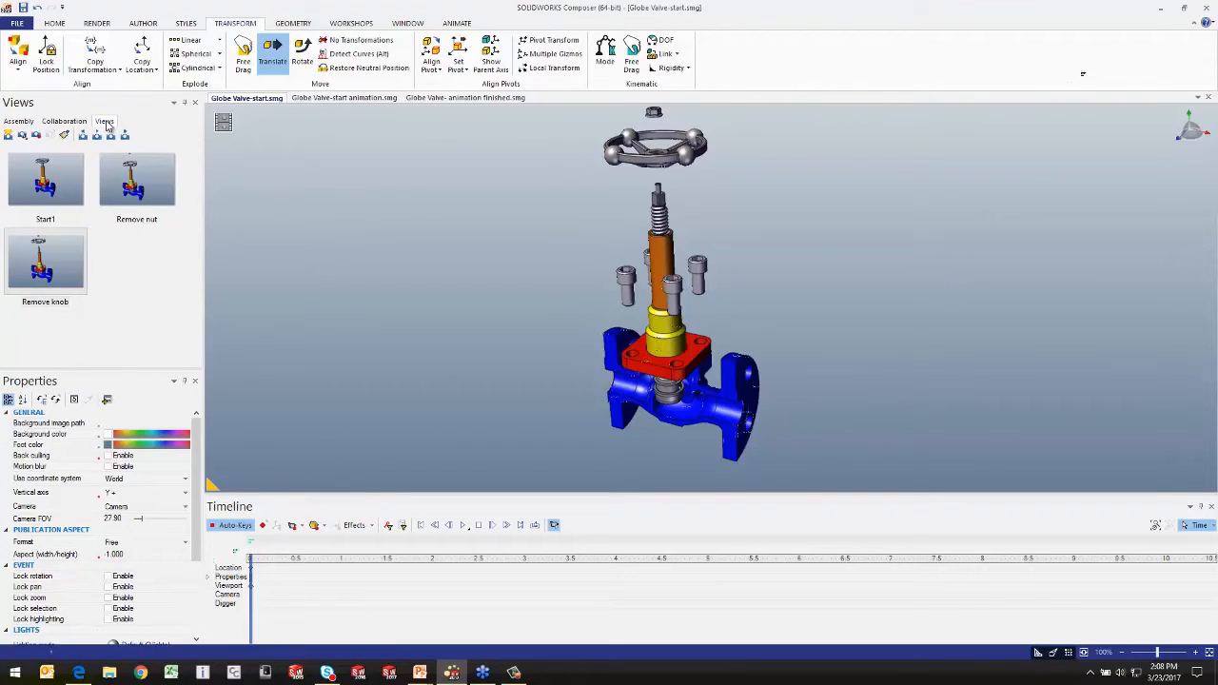
pyautogui.click(8, 136)
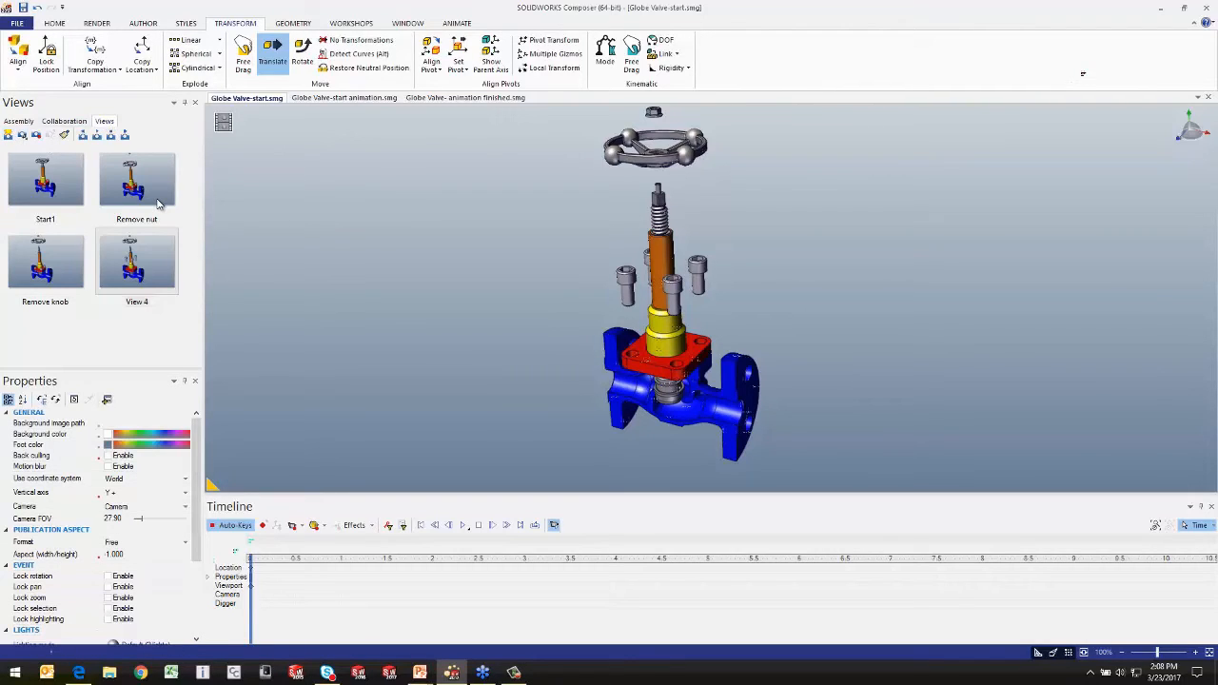
pyautogui.doubleClick(139, 302)
pyautogui.write('Re')
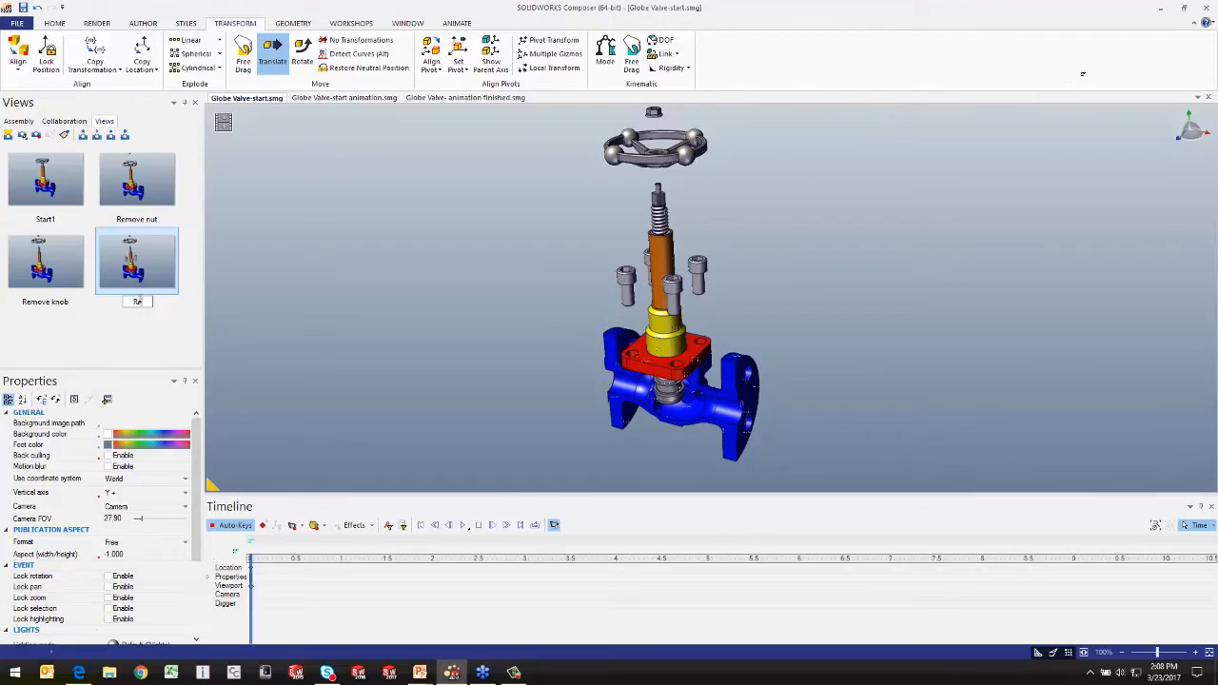
pyautogui.write('move Bolts')
pyautogui.press('Return')
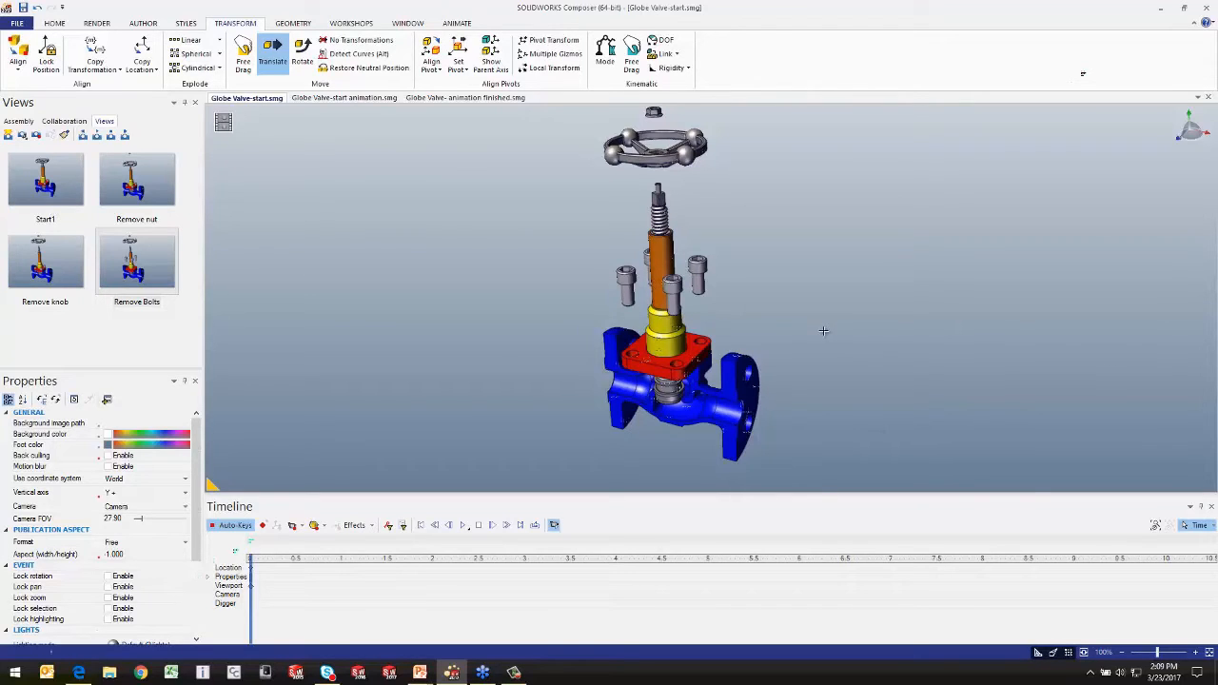
# Step: Switch to the PowerPoint slide show to view the Animations from Views slide, and return to SOLIDWORKS Composer
pyautogui.hotkey('alt', 'Tab')
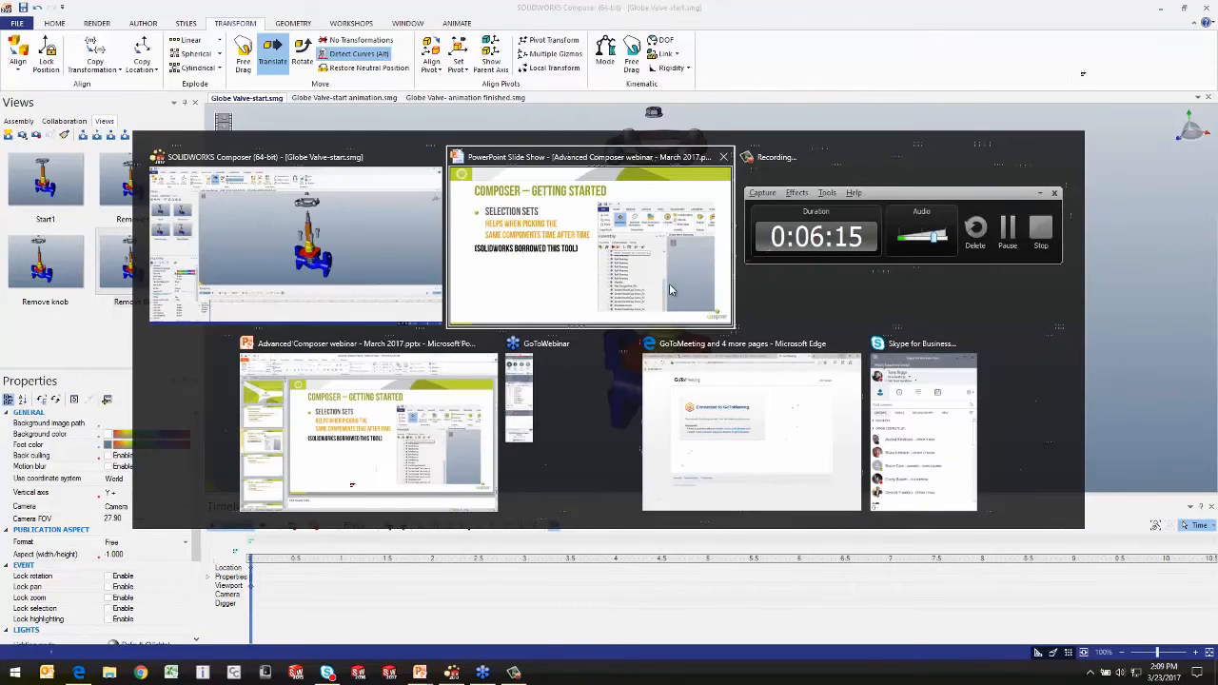
pyautogui.click(560, 288)
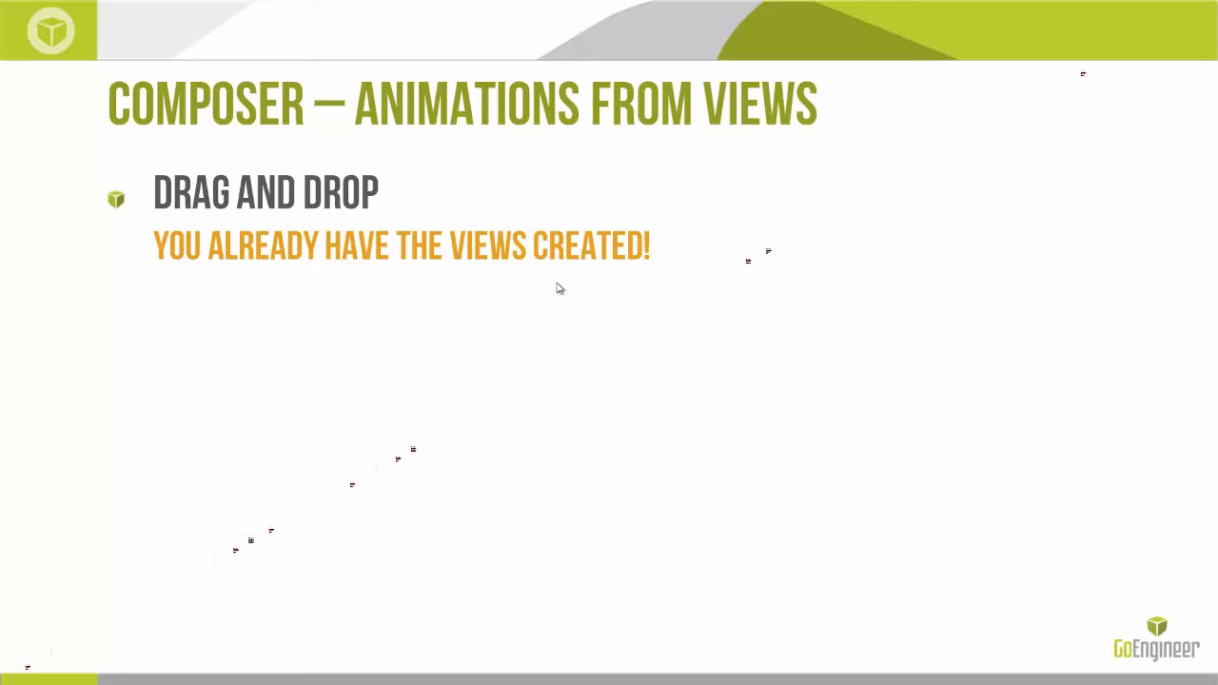
pyautogui.hotkey('alt', 'Tab')
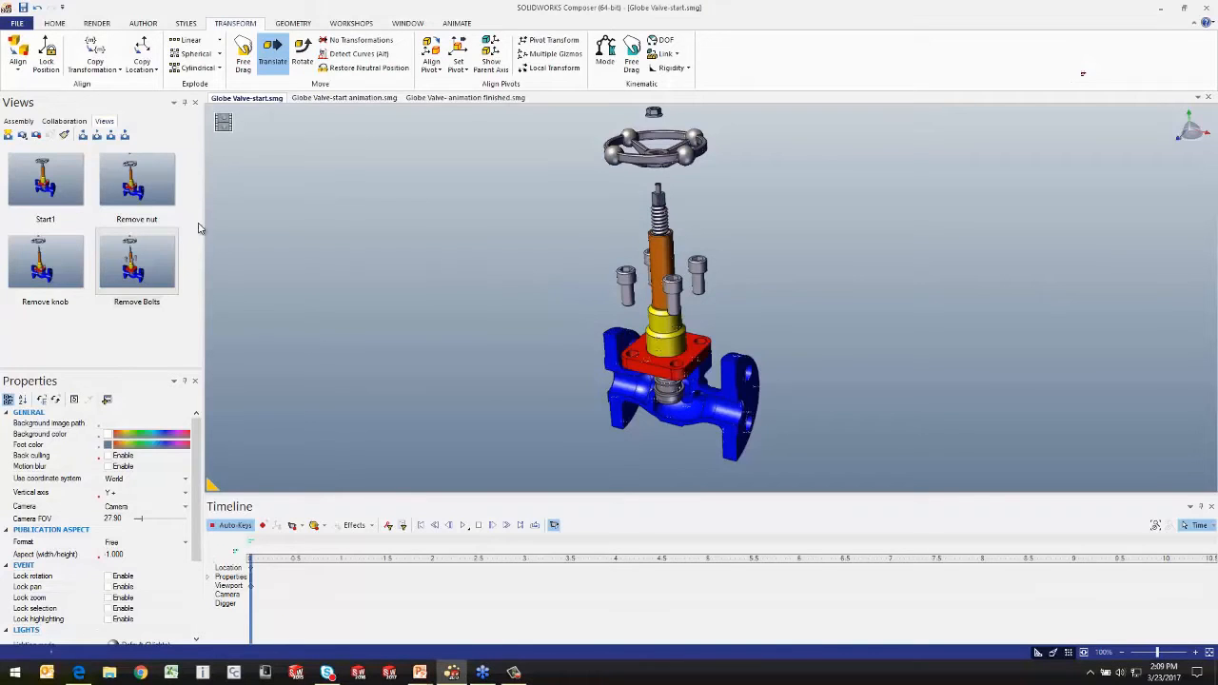
# Step: Switch to the Globe Valve-start animation.smg document and place the Cover Page view at time 0 on the timeline
pyautogui.click(317, 99)
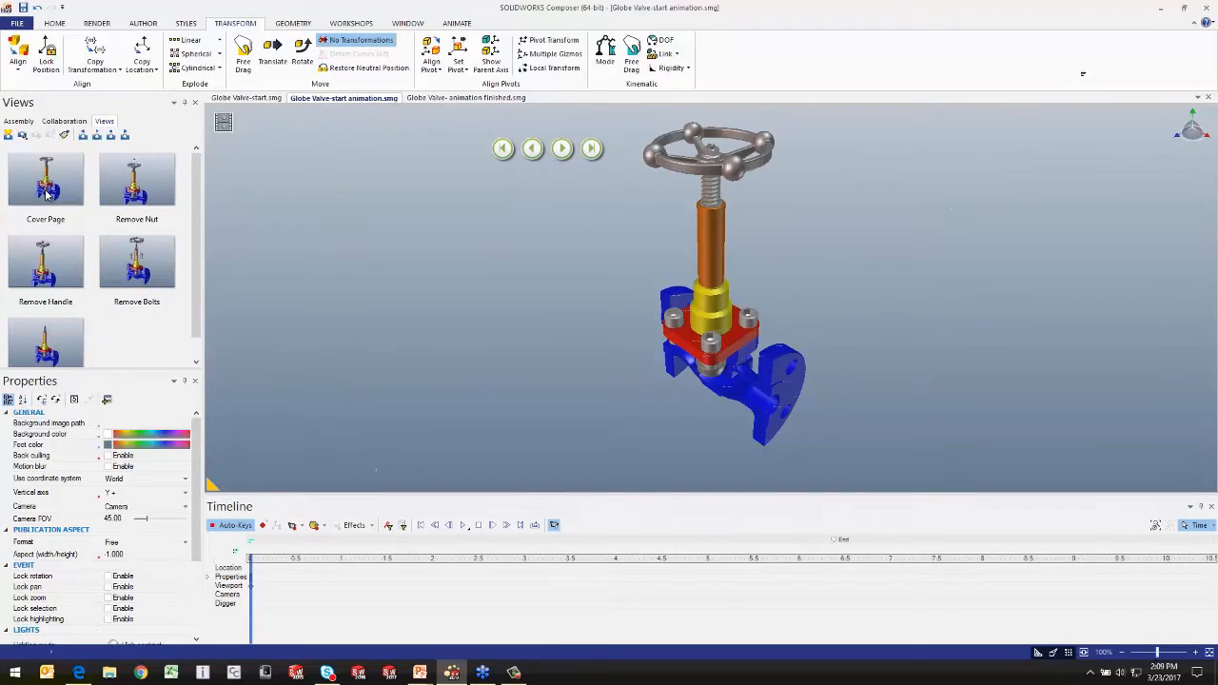
pyautogui.moveTo(46, 193)
pyautogui.mouseDown()
pyautogui.moveTo(148, 436)
pyautogui.moveTo(250, 594)
pyautogui.mouseUp()
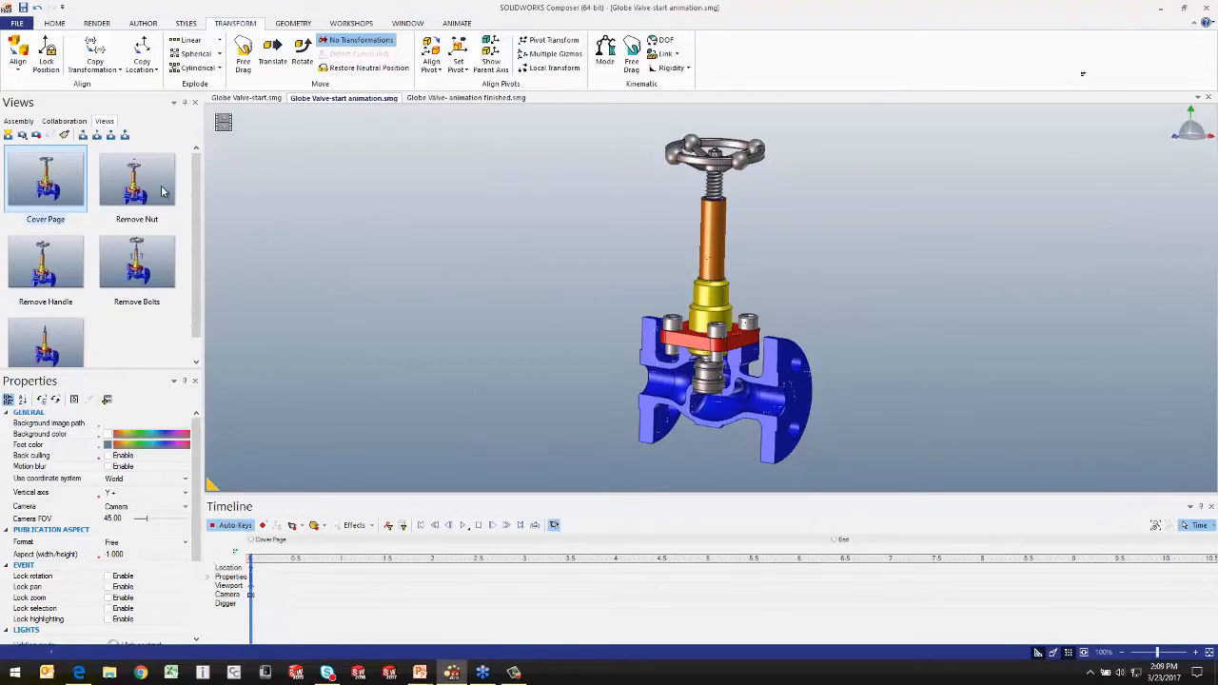
# Step: Place the Remove Nut, Remove Handle, Remove Bolts and Hide Components views on the timeline at about 1.2, 2.2, 3.3 and 4.4 seconds
pyautogui.moveTo(132, 181)
pyautogui.mouseDown()
pyautogui.moveTo(337, 508)
pyautogui.moveTo(362, 571)
pyautogui.mouseUp()
pyautogui.moveTo(46, 267)
pyautogui.mouseDown()
pyautogui.moveTo(434, 509)
pyautogui.moveTo(457, 580)
pyautogui.mouseUp()
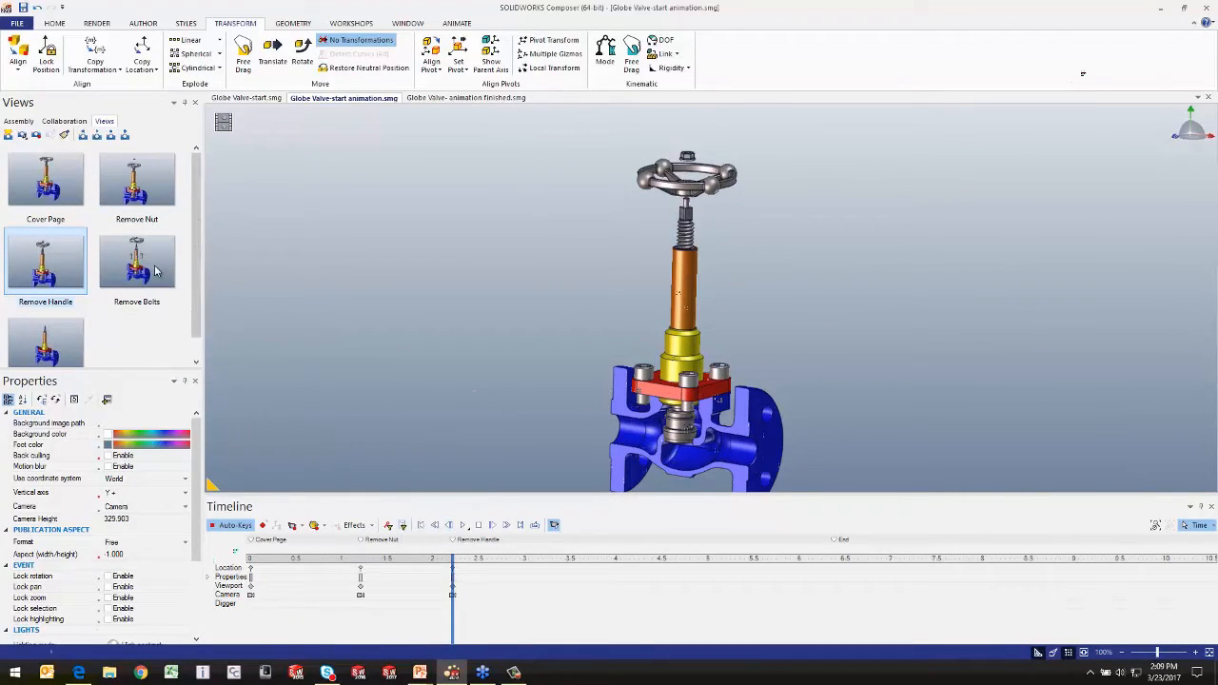
pyautogui.moveTo(155, 268)
pyautogui.mouseDown()
pyautogui.moveTo(517, 480)
pyautogui.moveTo(581, 583)
pyautogui.moveTo(551, 585)
pyautogui.mouseUp()
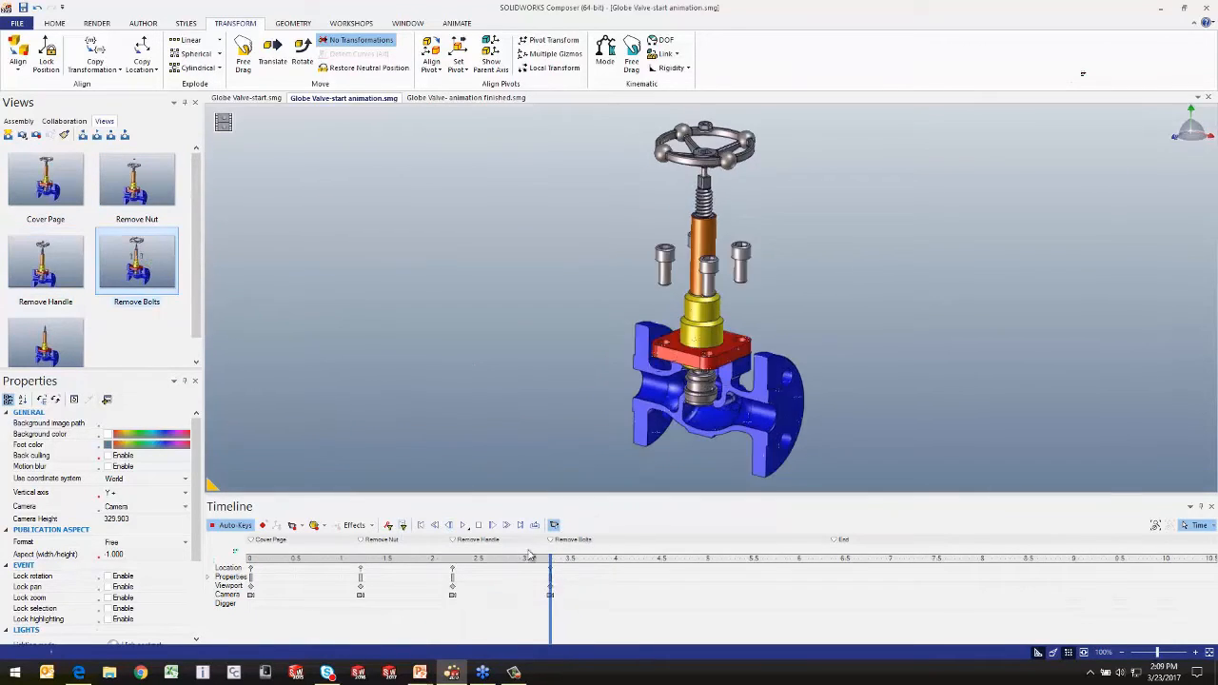
pyautogui.moveTo(45, 350); pyautogui.dragTo(652, 578)
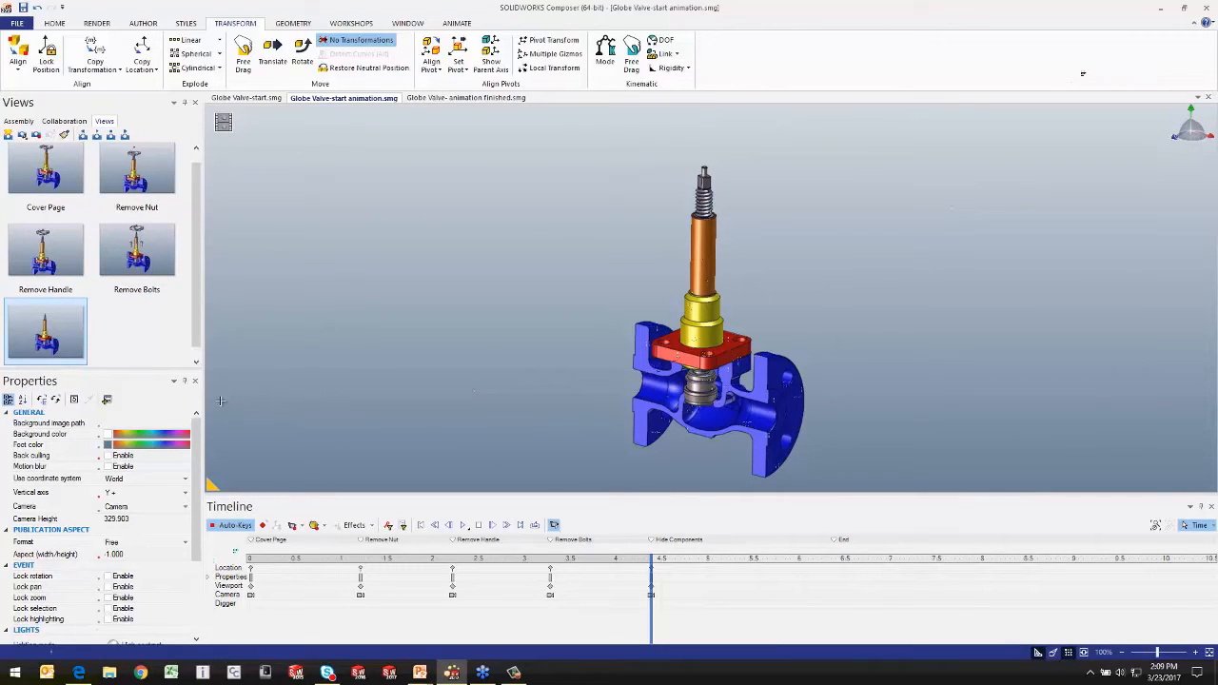
# Step: Rewind to time 0 and play the whole disassembly animation
pyautogui.click(435, 526)
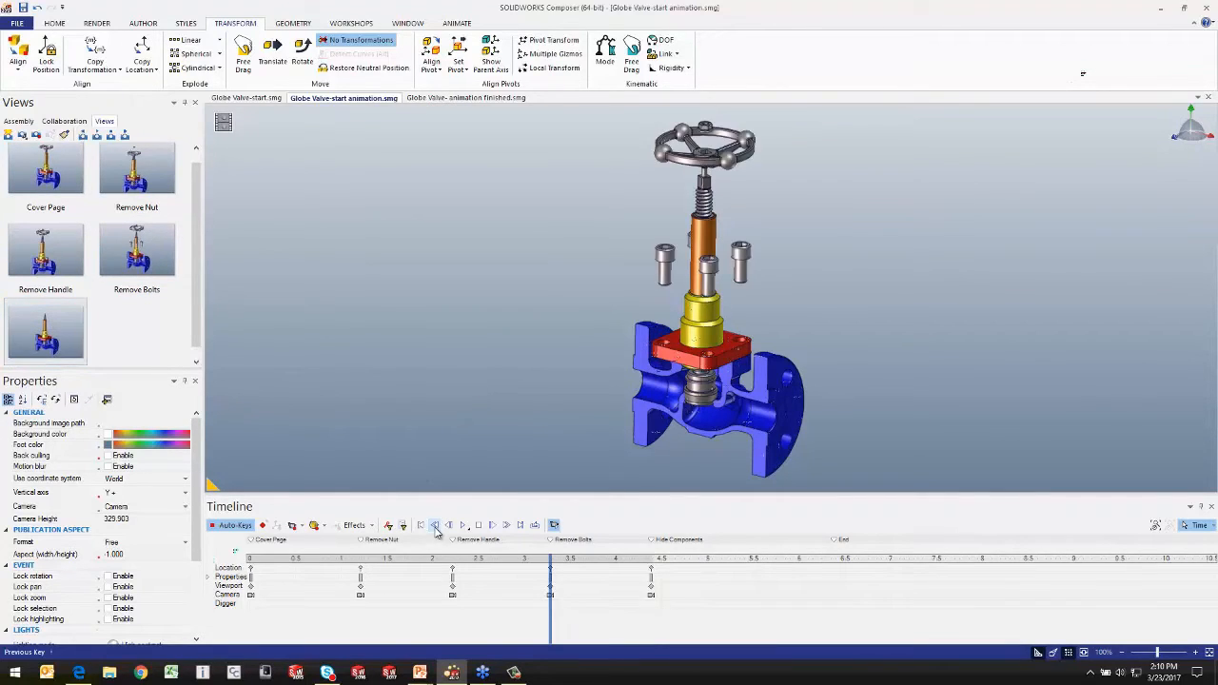
pyautogui.click(421, 525)
pyautogui.click(464, 525)
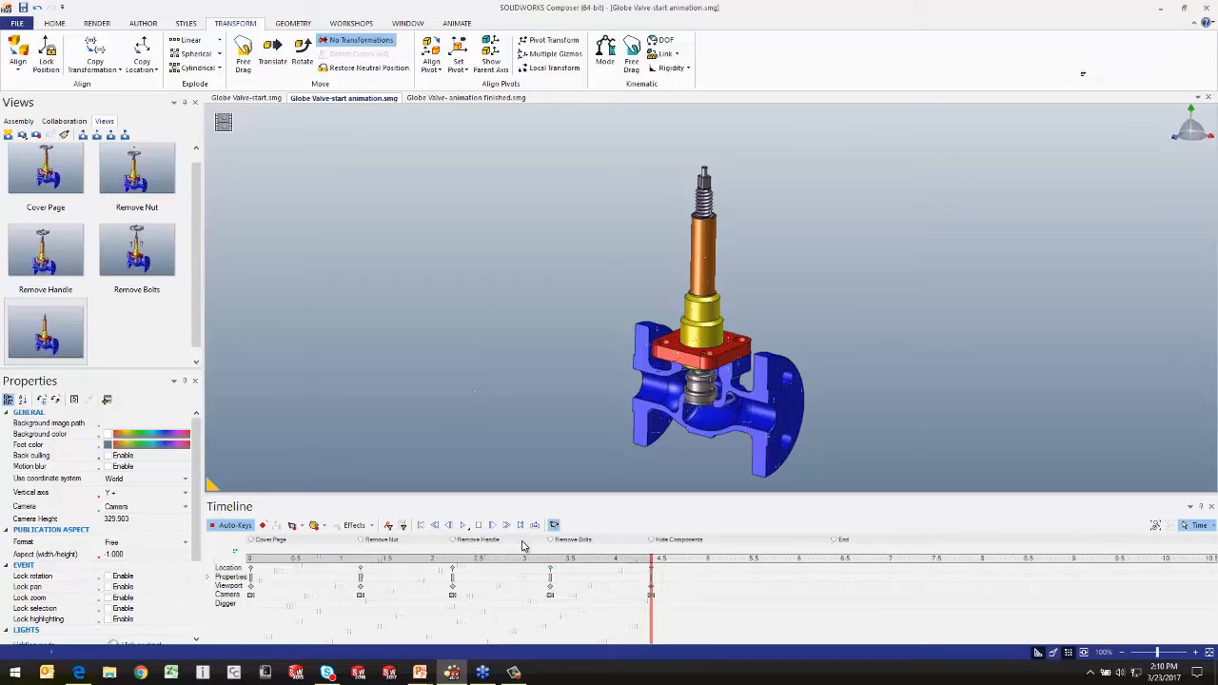
# Step: Switch to the PowerPoint slide show, advance to the Understanding the Timeline slide, and return to SOLIDWORKS Composer
pyautogui.hotkey('alt', 'Tab')
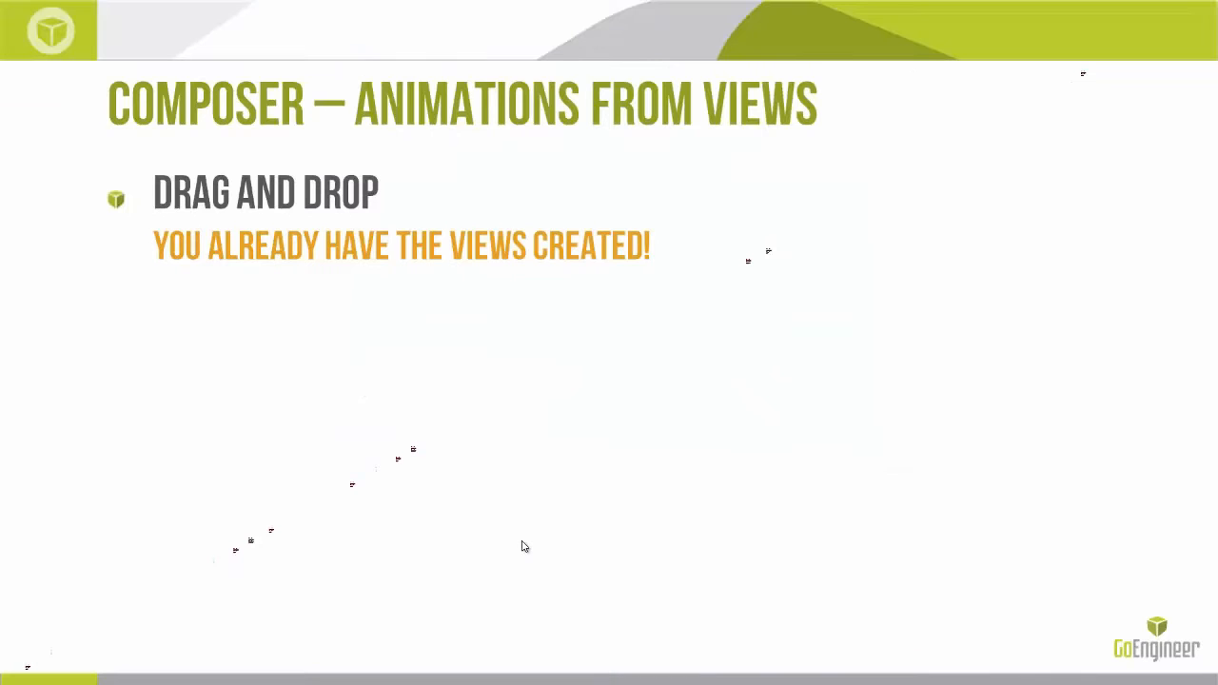
pyautogui.click(523, 546)
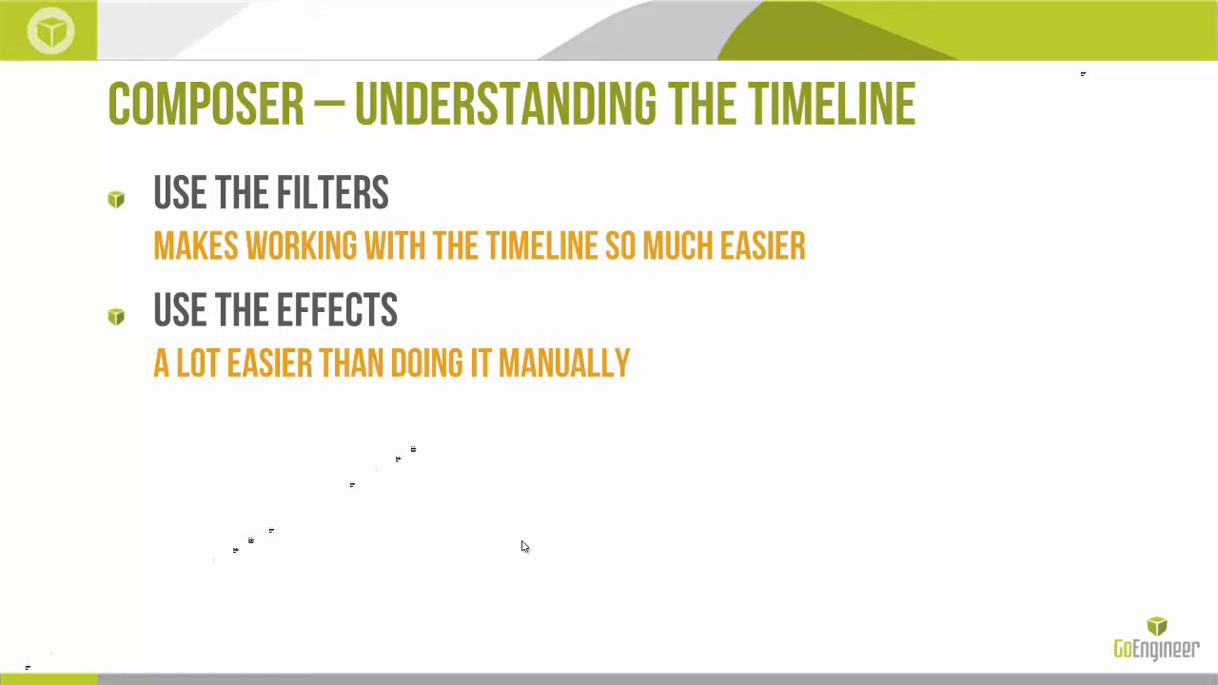
pyautogui.hotkey('alt', 'Tab')
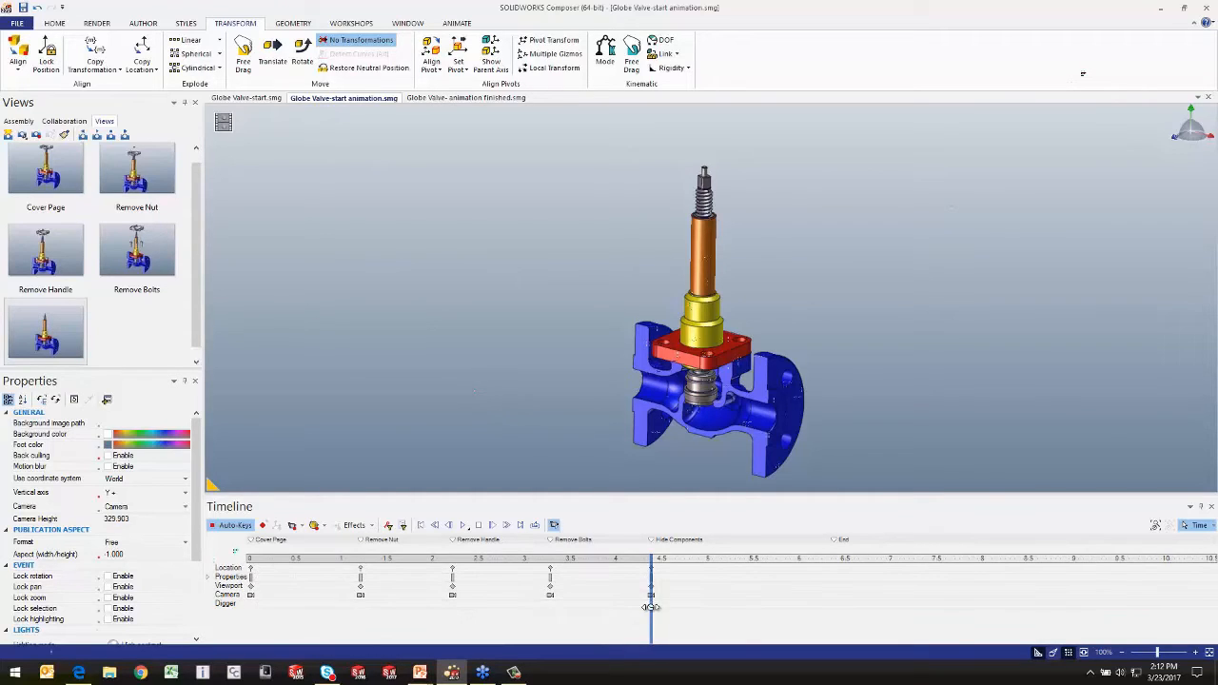
# Step: Move the current time to about 3.7 seconds and show timeline keys only for the leftmost raised screw and for selected properties
pyautogui.moveTo(651, 607); pyautogui.dragTo(550, 617)
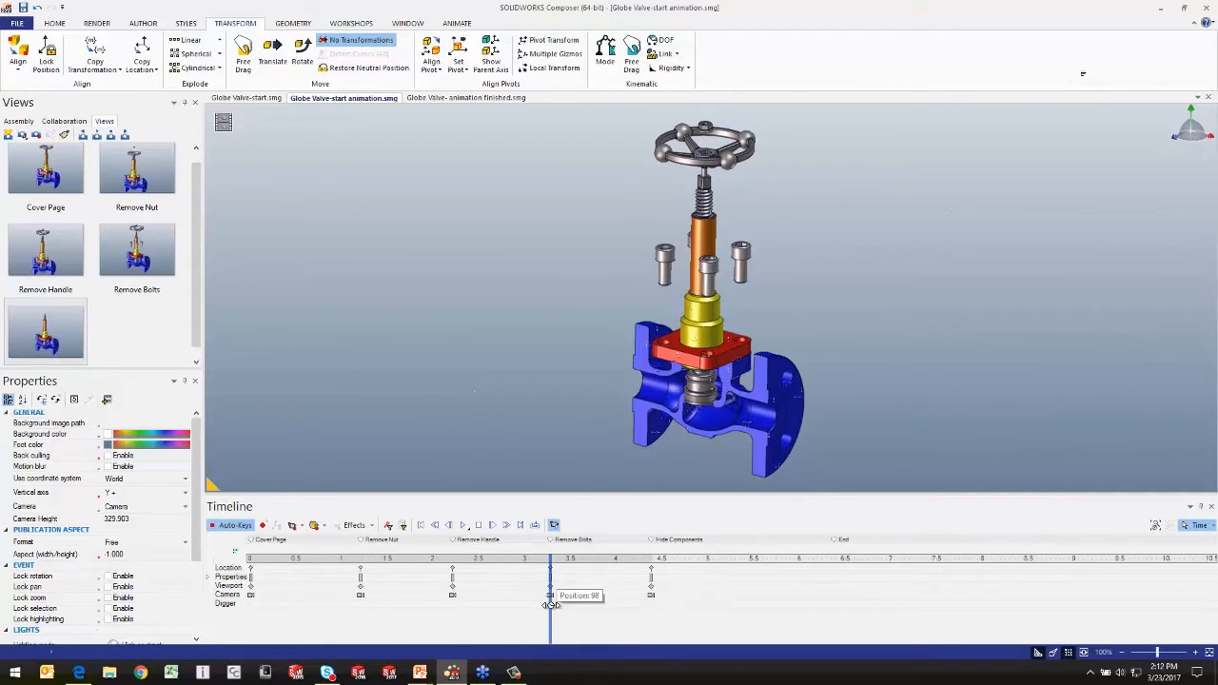
pyautogui.moveTo(551, 610); pyautogui.dragTo(593, 600)
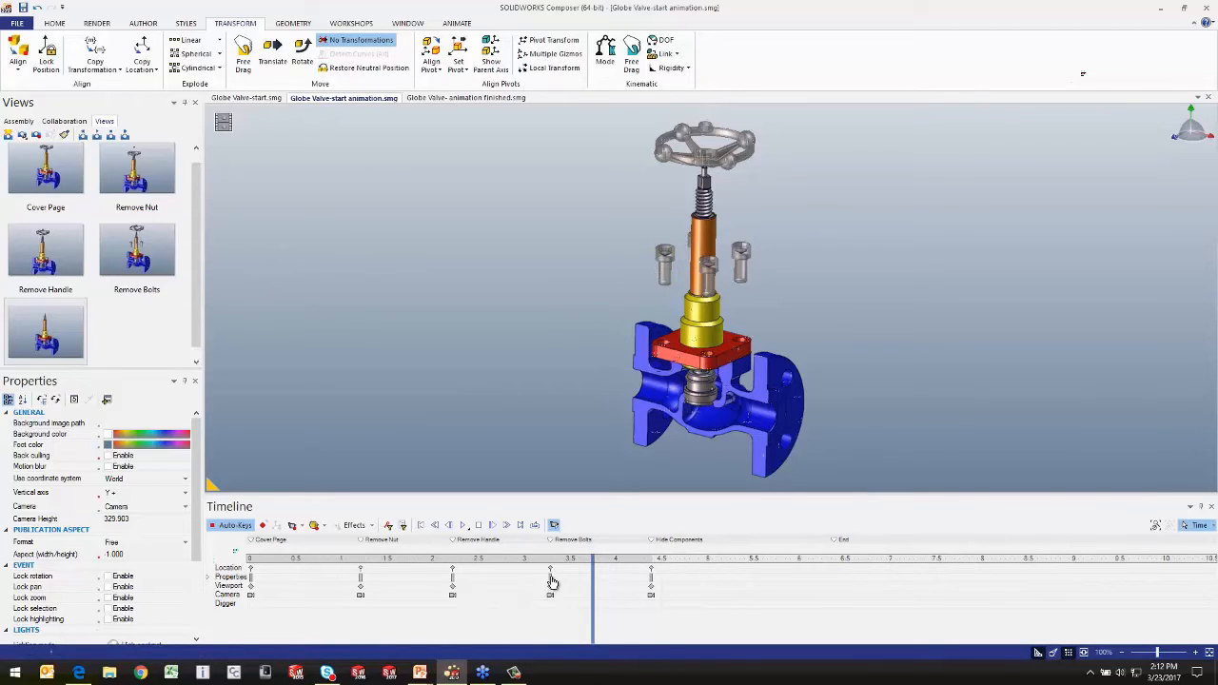
pyautogui.click(665, 266)
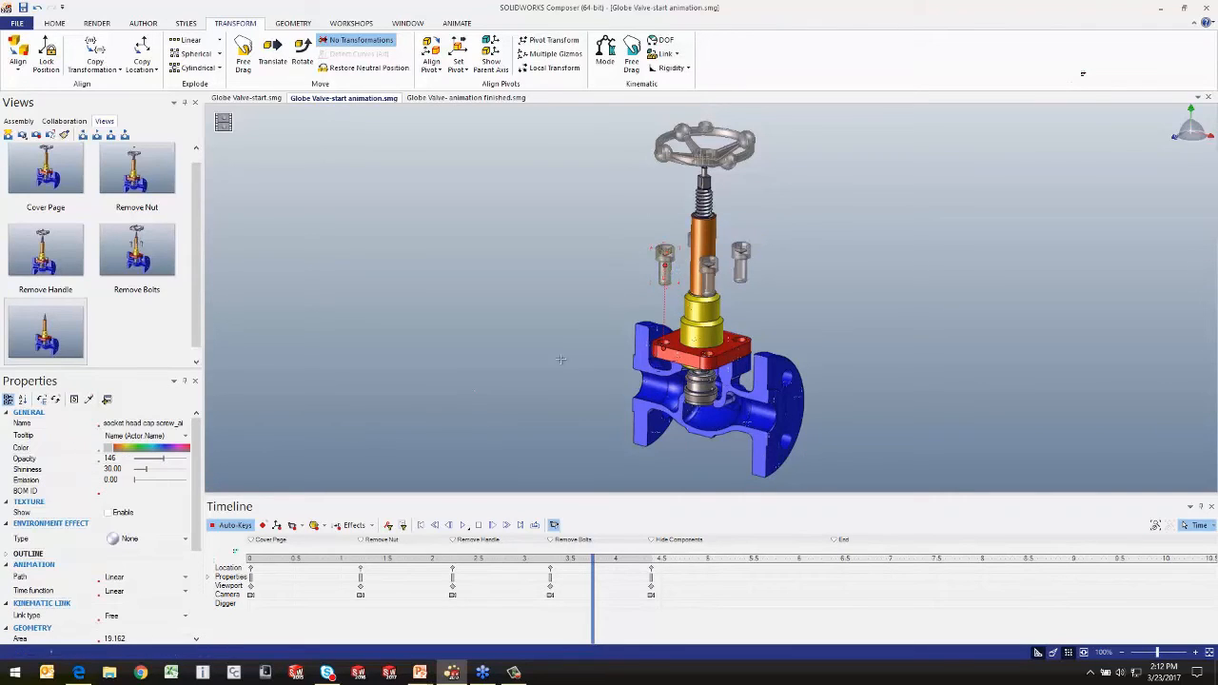
pyautogui.click(390, 527)
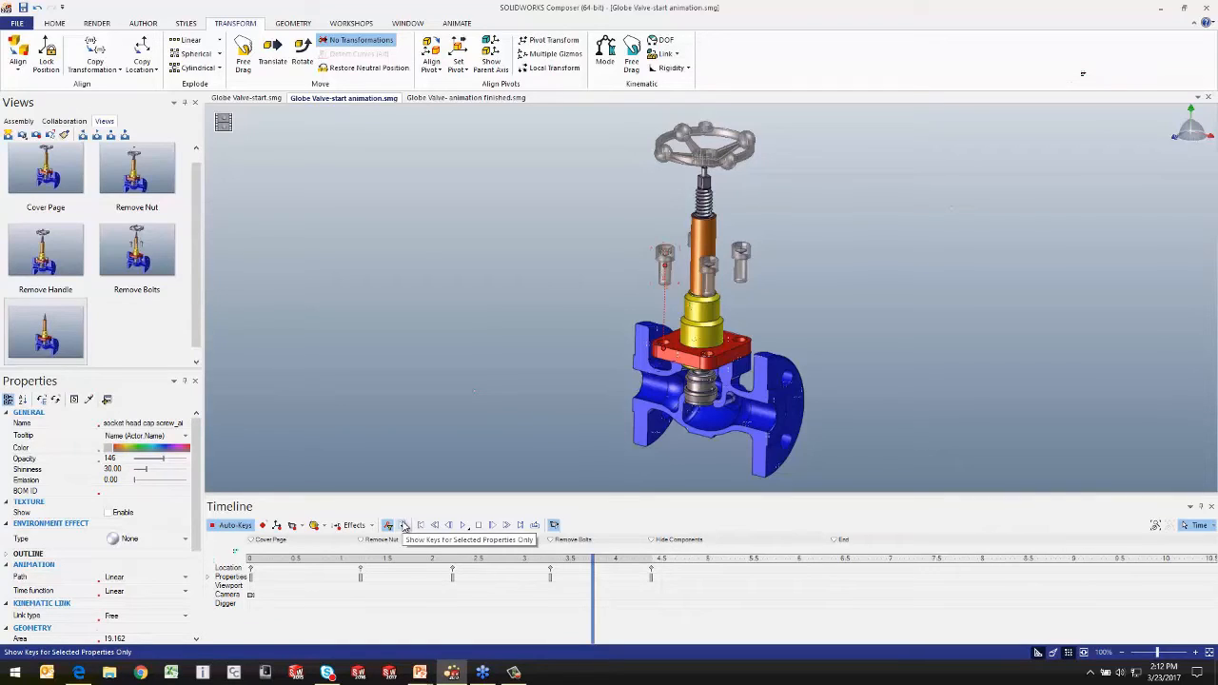
pyautogui.click(403, 526)
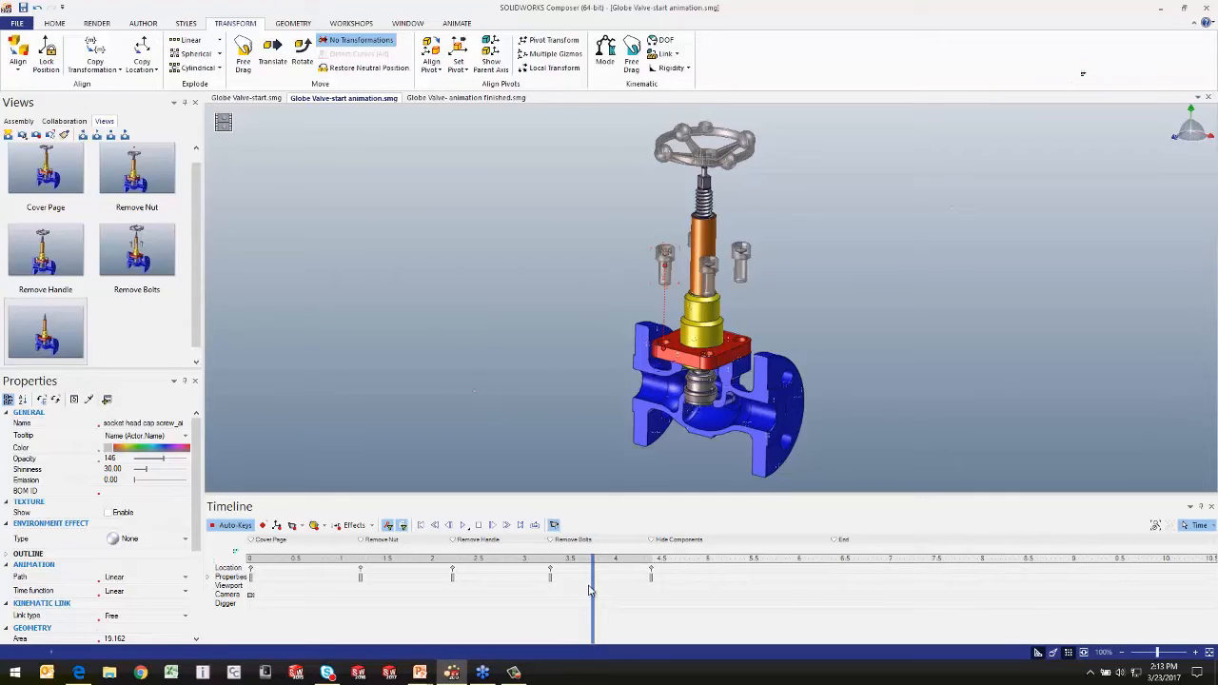
# Step: Examine the leftmost screw's fade between Remove Bolts and Hide Components, and delete its property key at Hide Components
pyautogui.moveTo(592, 587); pyautogui.dragTo(567, 588)
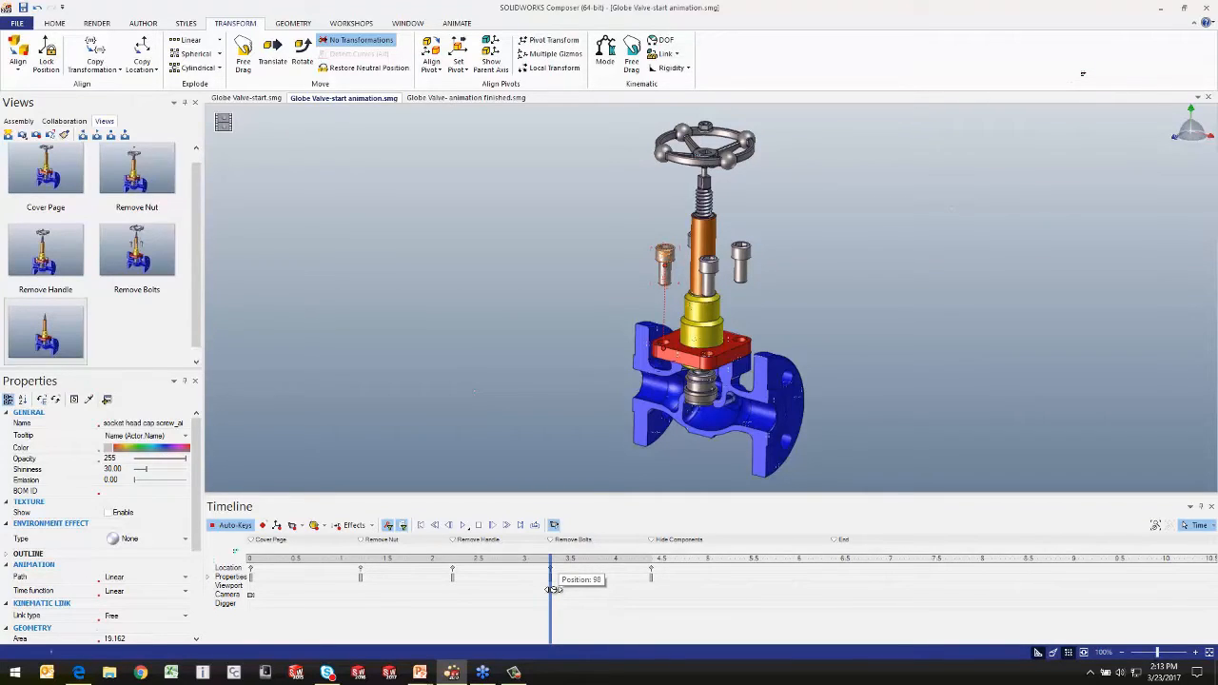
pyautogui.moveTo(553, 590); pyautogui.dragTo(640, 591)
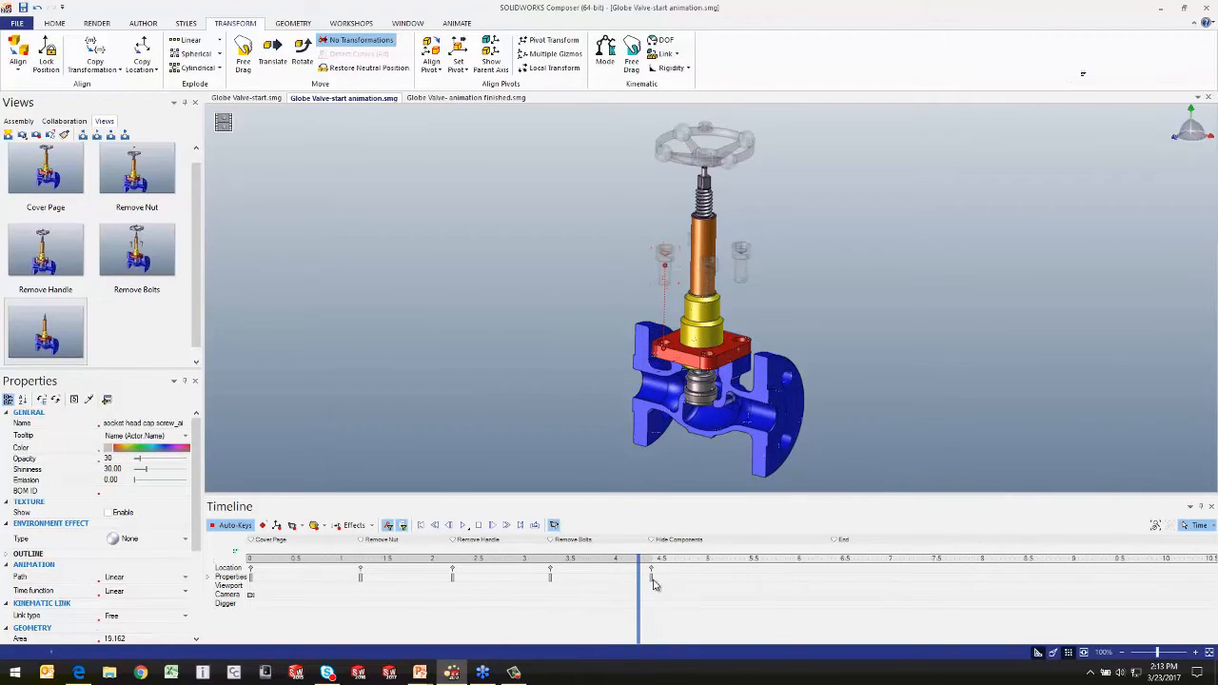
pyautogui.rightClick(652, 583)
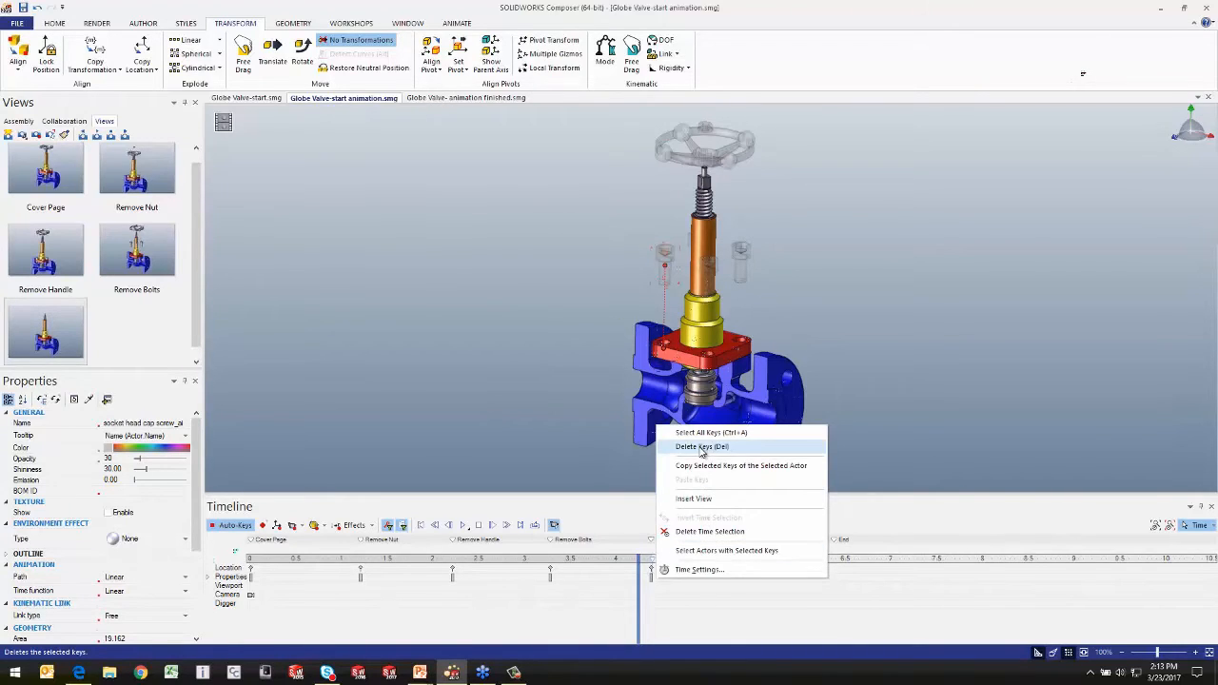
pyautogui.click(701, 448)
pyautogui.click(620, 600)
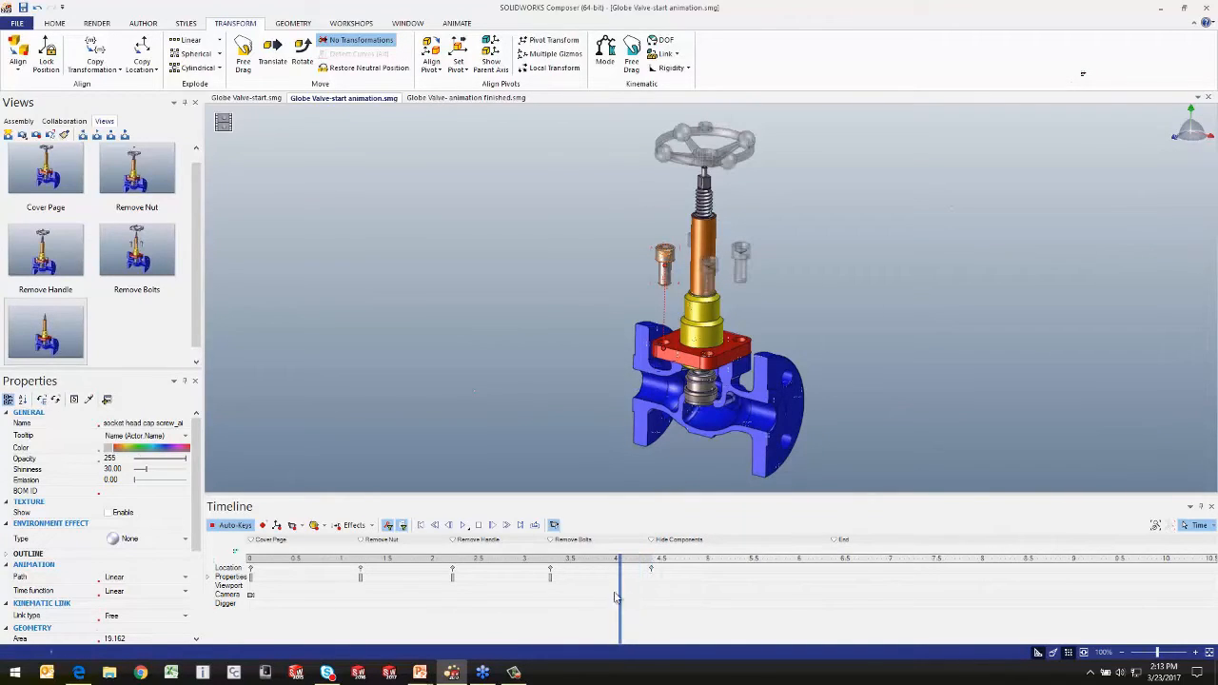
pyautogui.click(598, 602)
# Step: Deselect the screw and play the animation from about 2 seconds
pyautogui.click(571, 372)
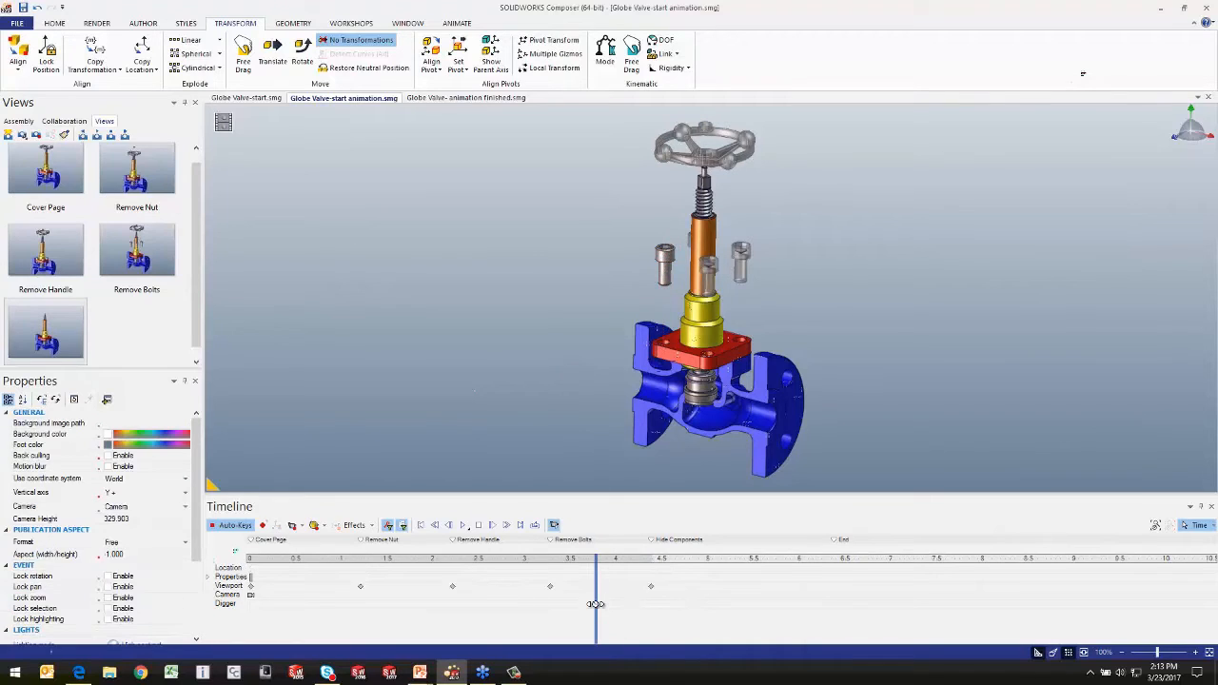
pyautogui.moveTo(596, 604); pyautogui.dragTo(437, 609)
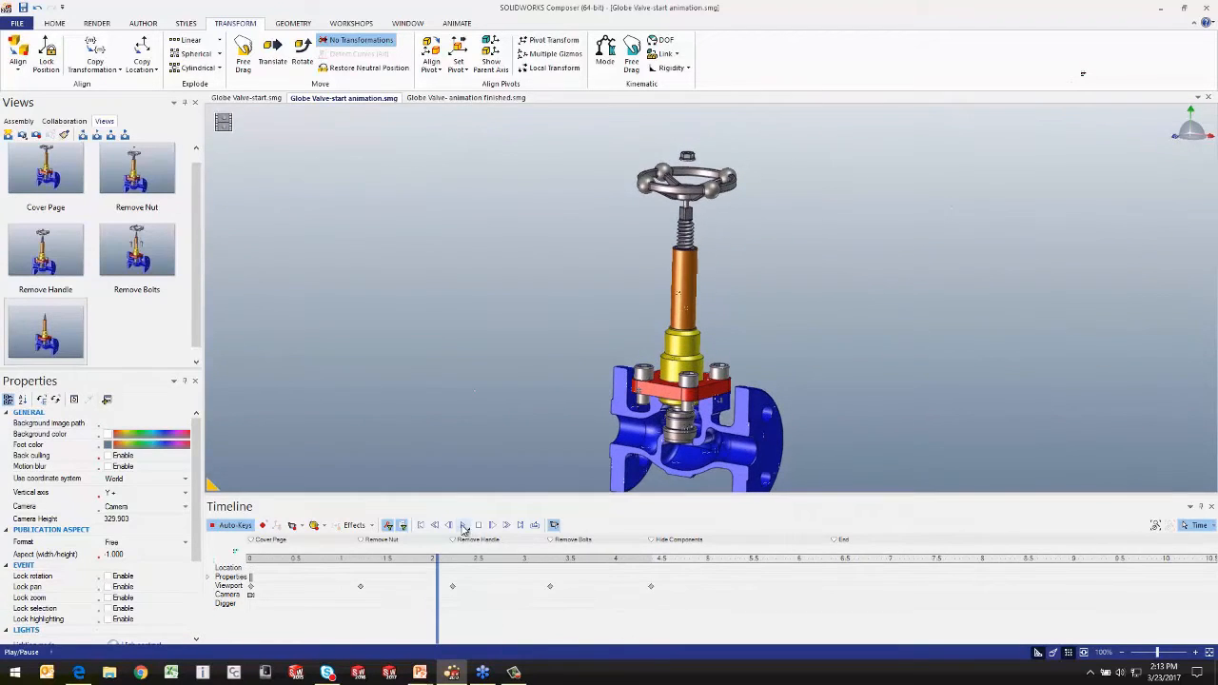
pyautogui.click(464, 527)
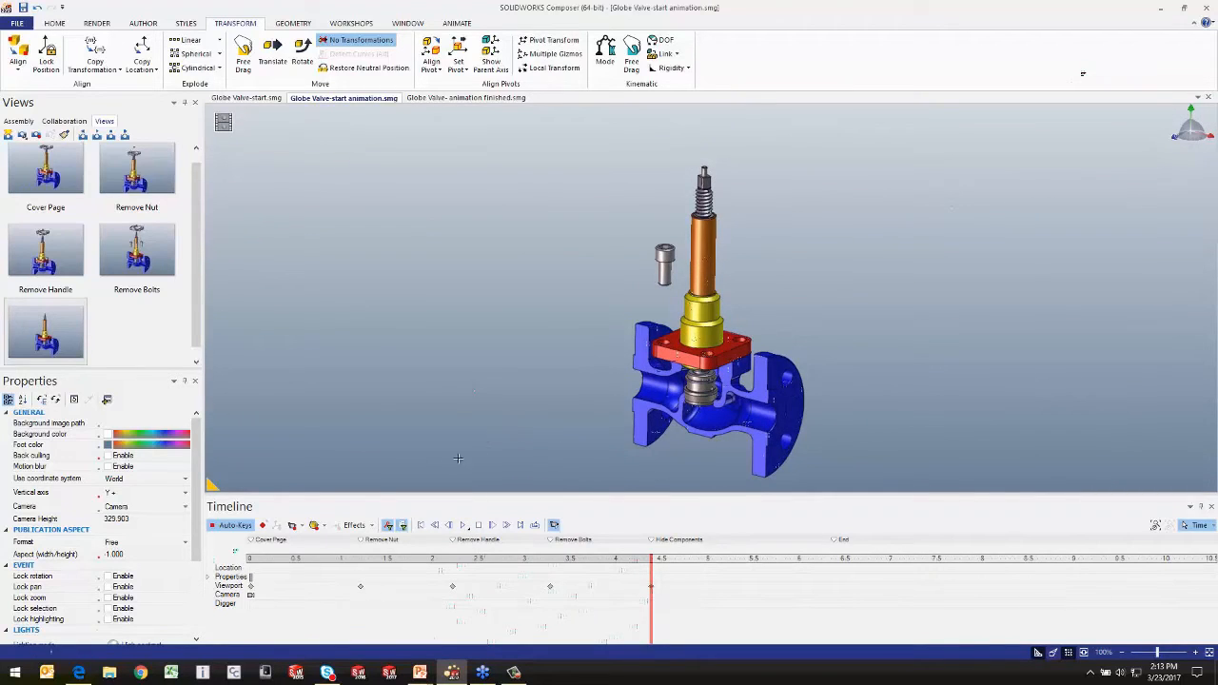
# Step: Turn off the selected-actors-only key filter and replay the animation from time 0
pyautogui.click(392, 528)
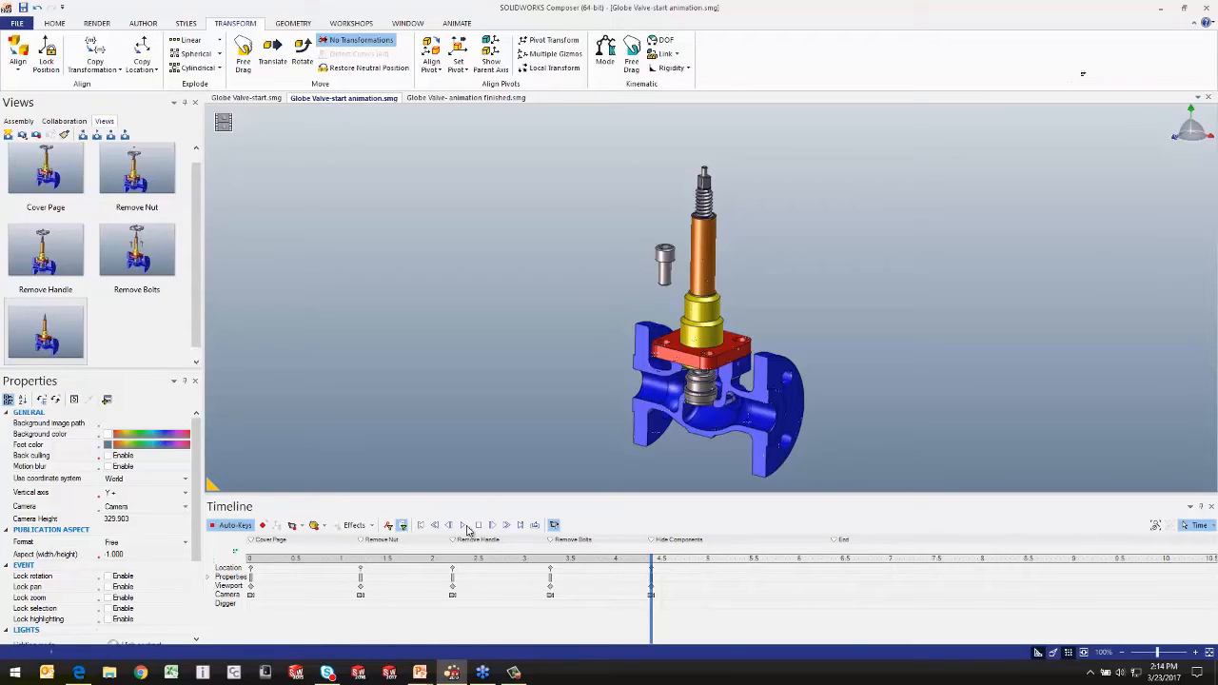
pyautogui.click(434, 525)
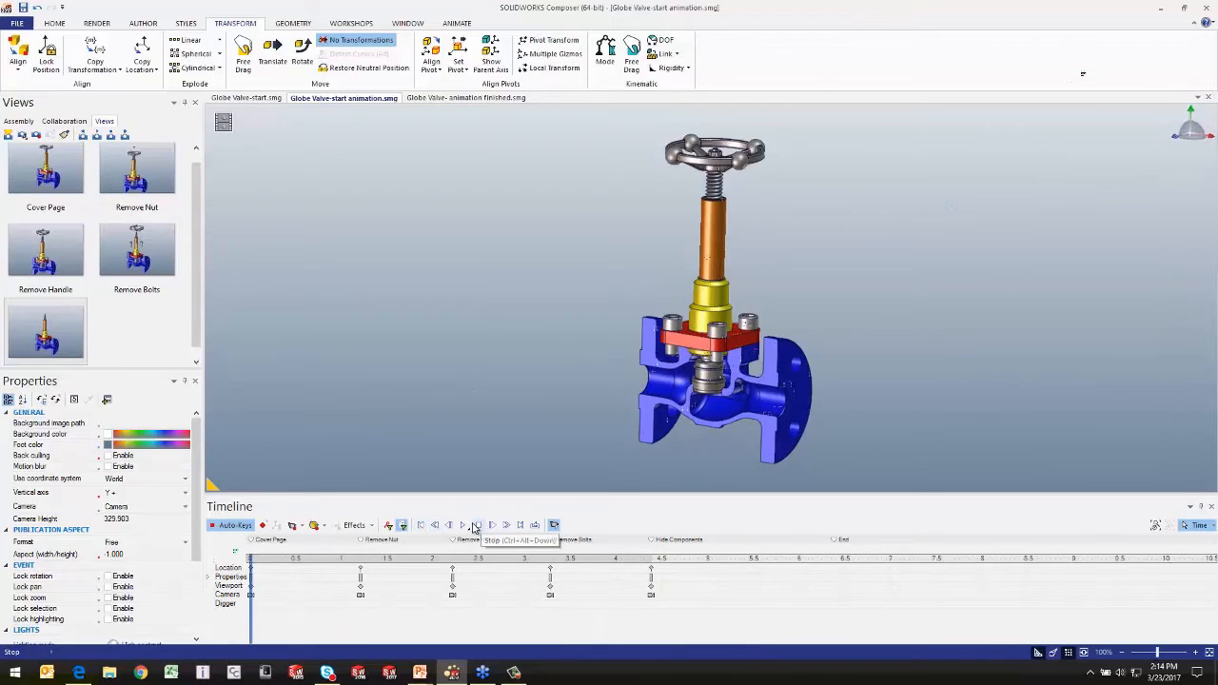
pyautogui.click(464, 525)
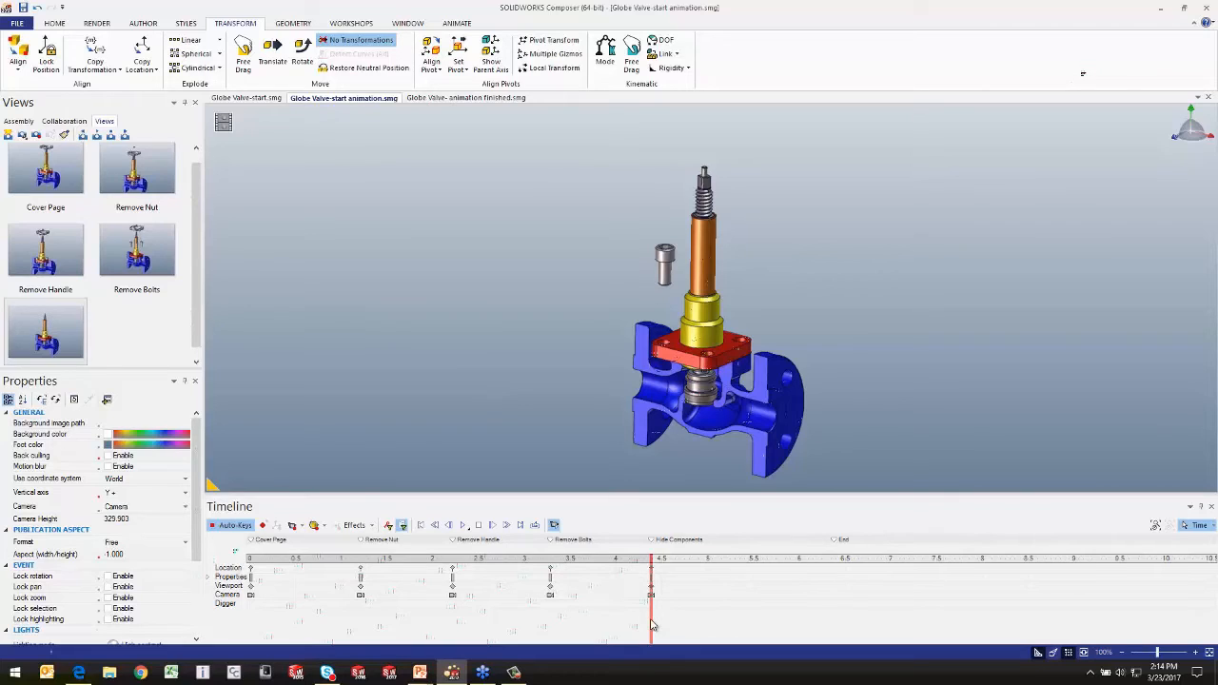
# Step: Add a Coupling label to the red cover at about 4.9 seconds, with its text up beside the yellow part
pyautogui.moveTo(652, 625); pyautogui.dragTo(700, 610)
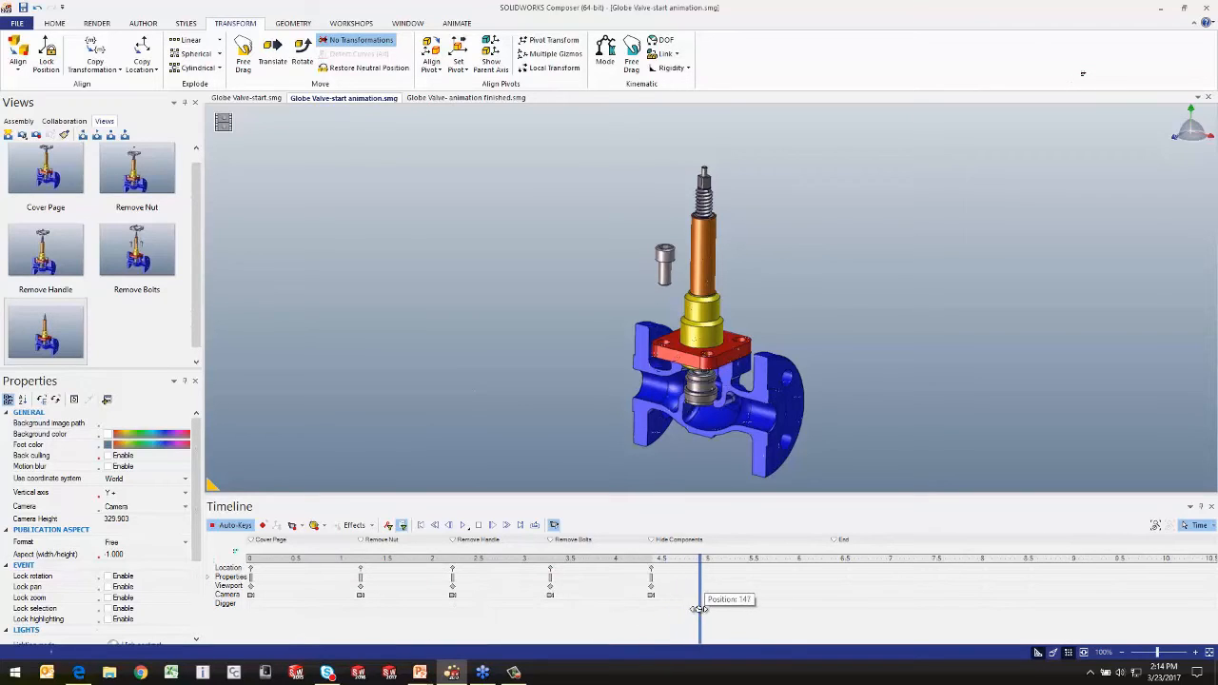
pyautogui.click(146, 26)
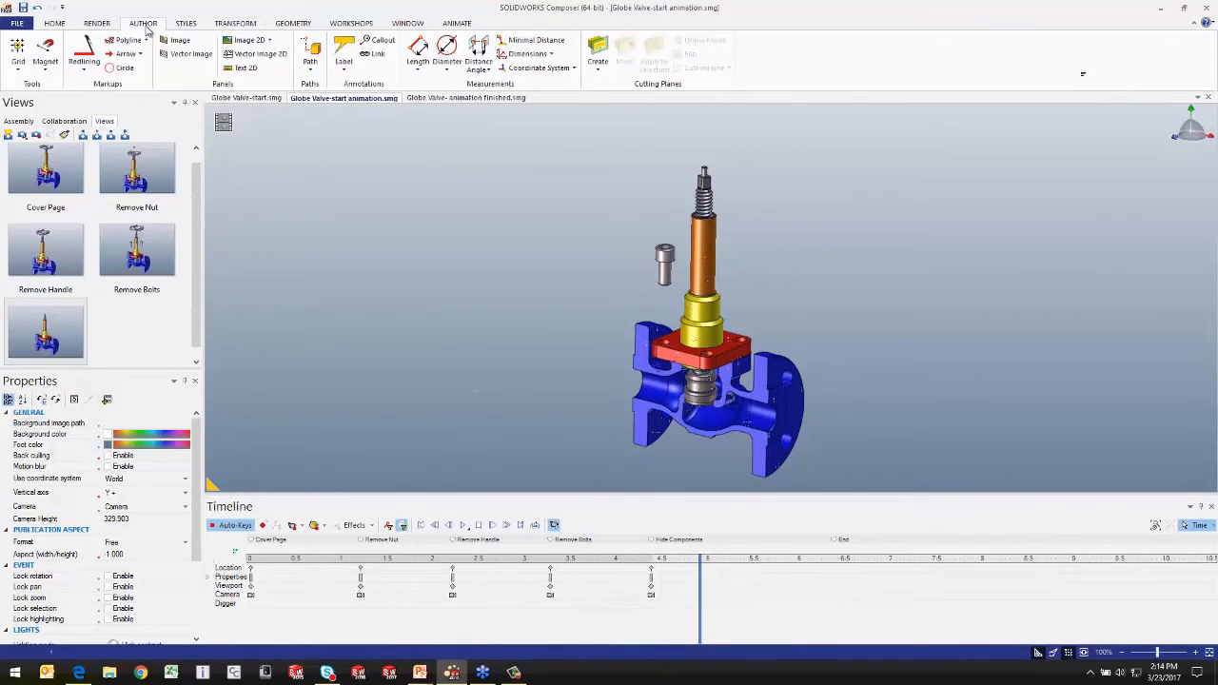
pyautogui.click(343, 52)
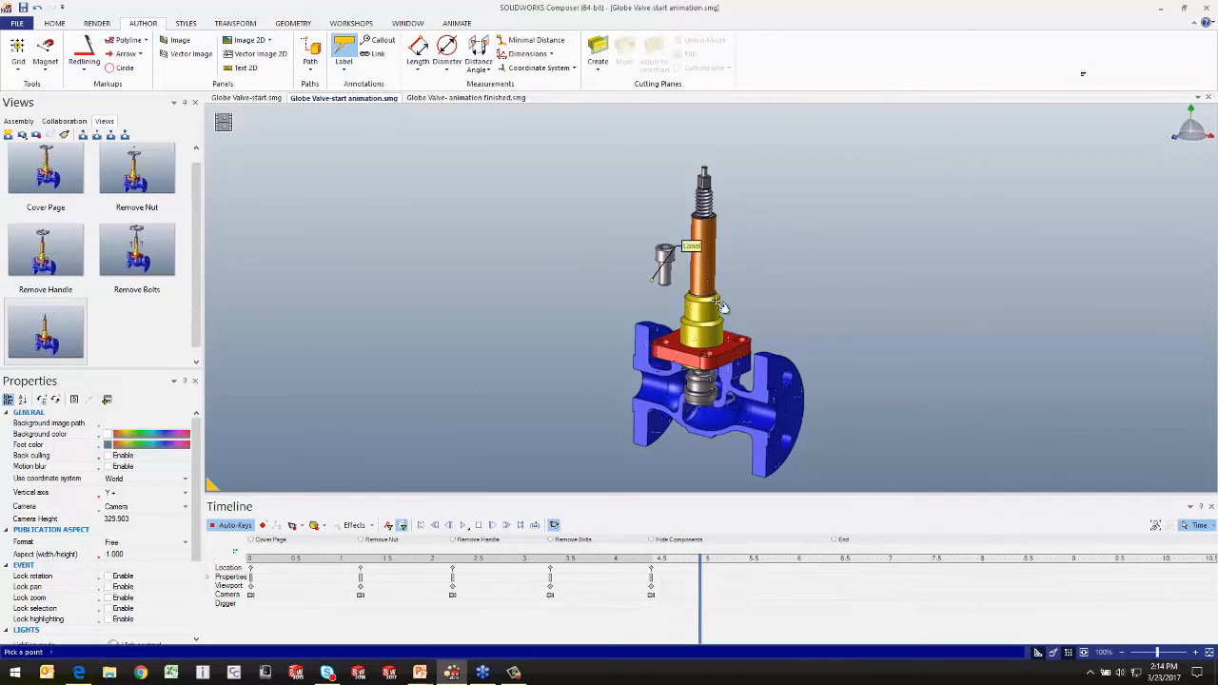
pyautogui.click(732, 335)
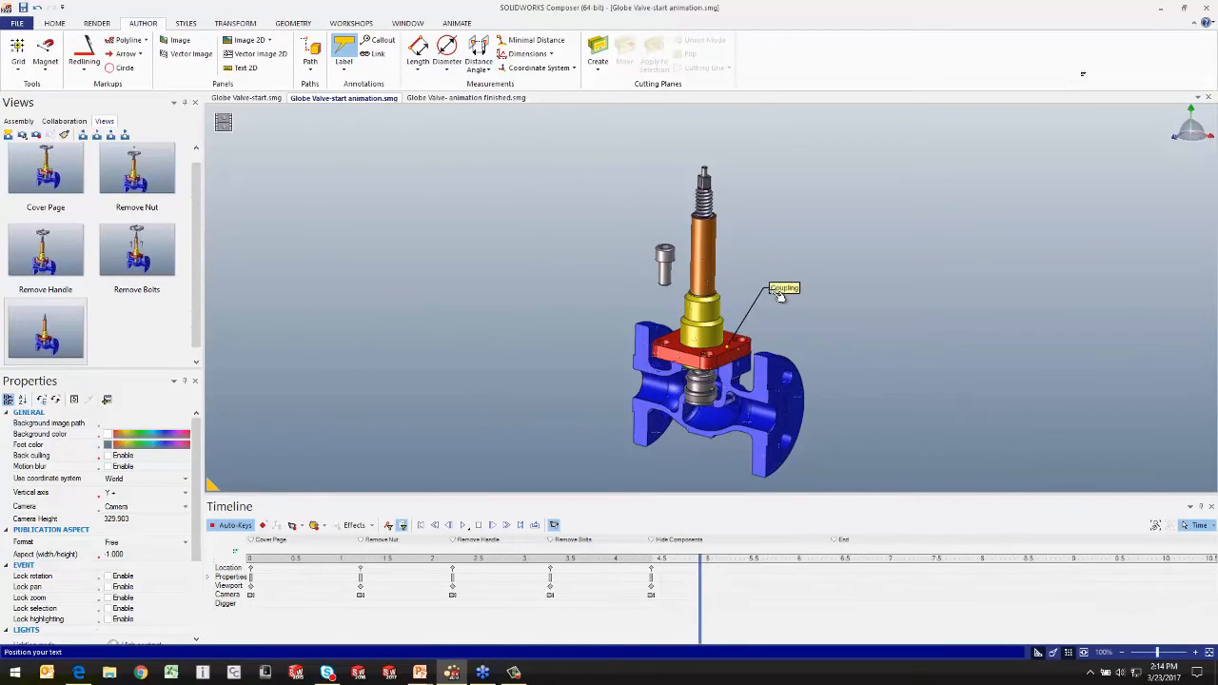
pyautogui.click(793, 284)
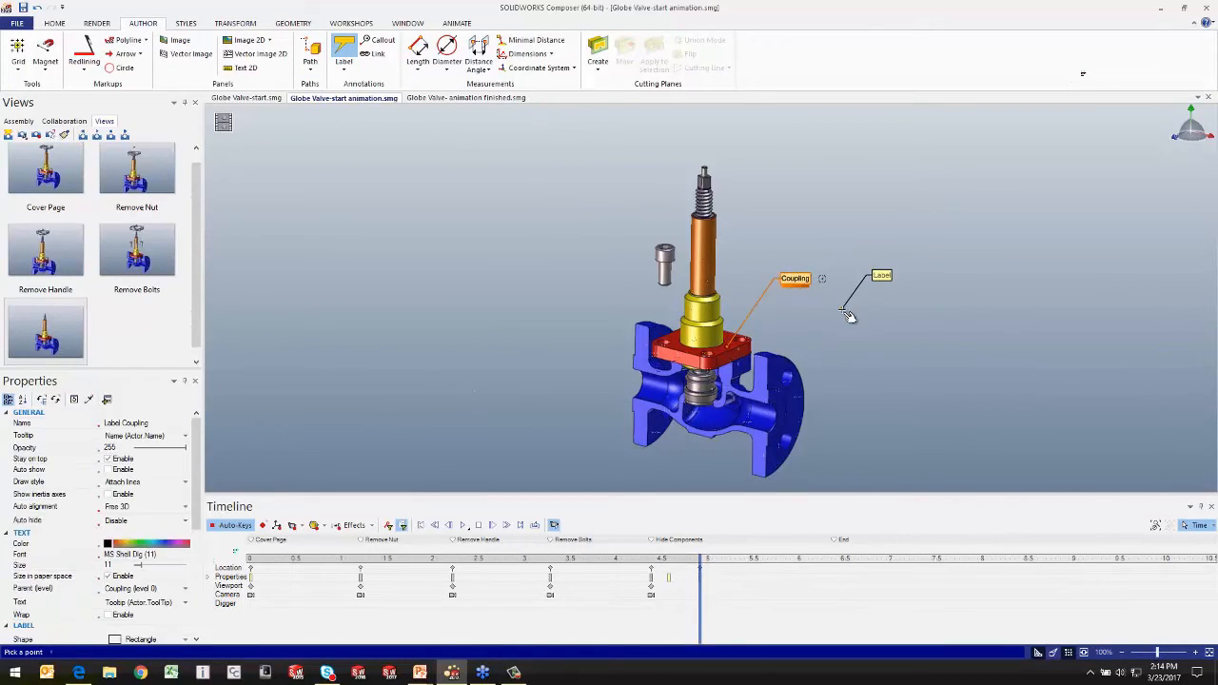
pyautogui.press('Escape')
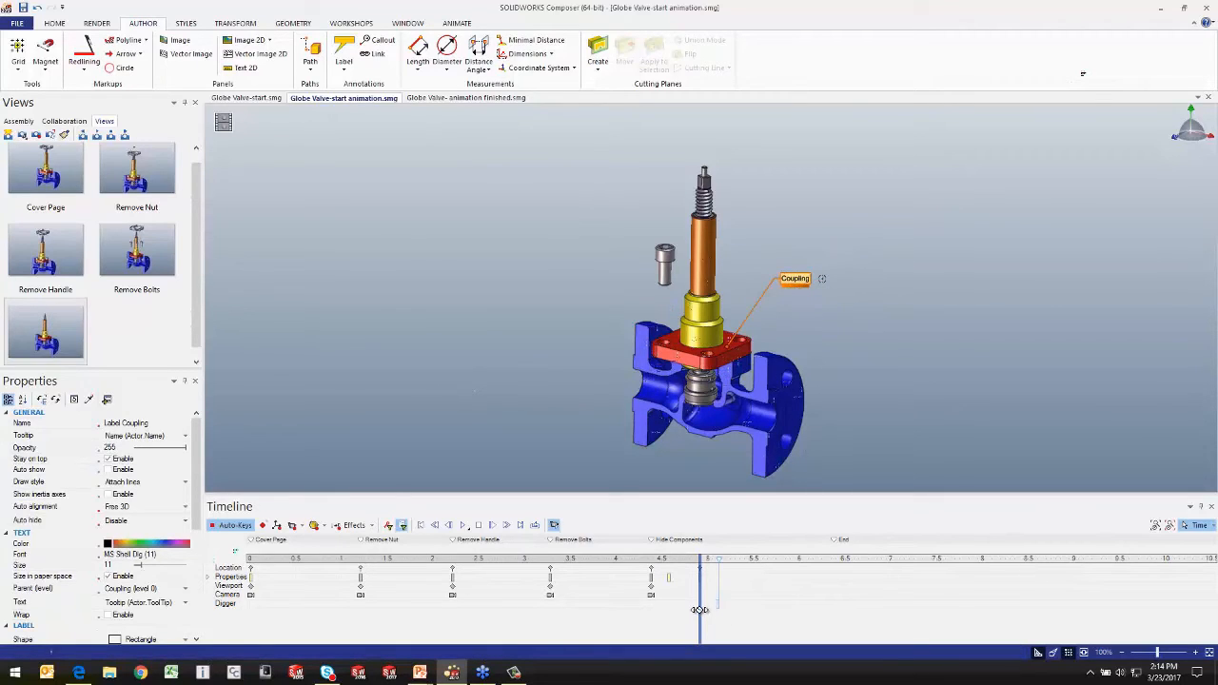
# Step: Scrub the timeline around 4.9 seconds to examine the Coupling label's fade-in, ending at about 5.4 seconds
pyautogui.moveTo(699, 609)
pyautogui.mouseDown()
pyautogui.moveTo(603, 605)
pyautogui.moveTo(686, 588)
pyautogui.moveTo(624, 590)
pyautogui.moveTo(697, 590)
pyautogui.mouseUp()
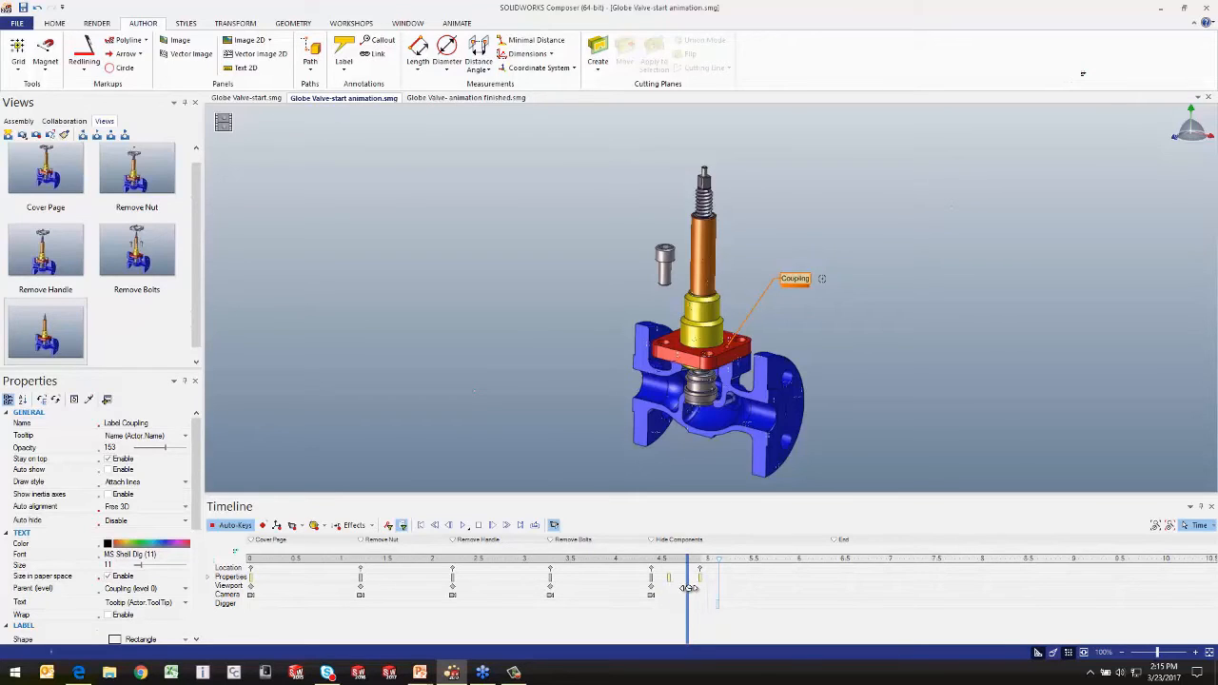
pyautogui.moveTo(687, 587); pyautogui.dragTo(700, 591)
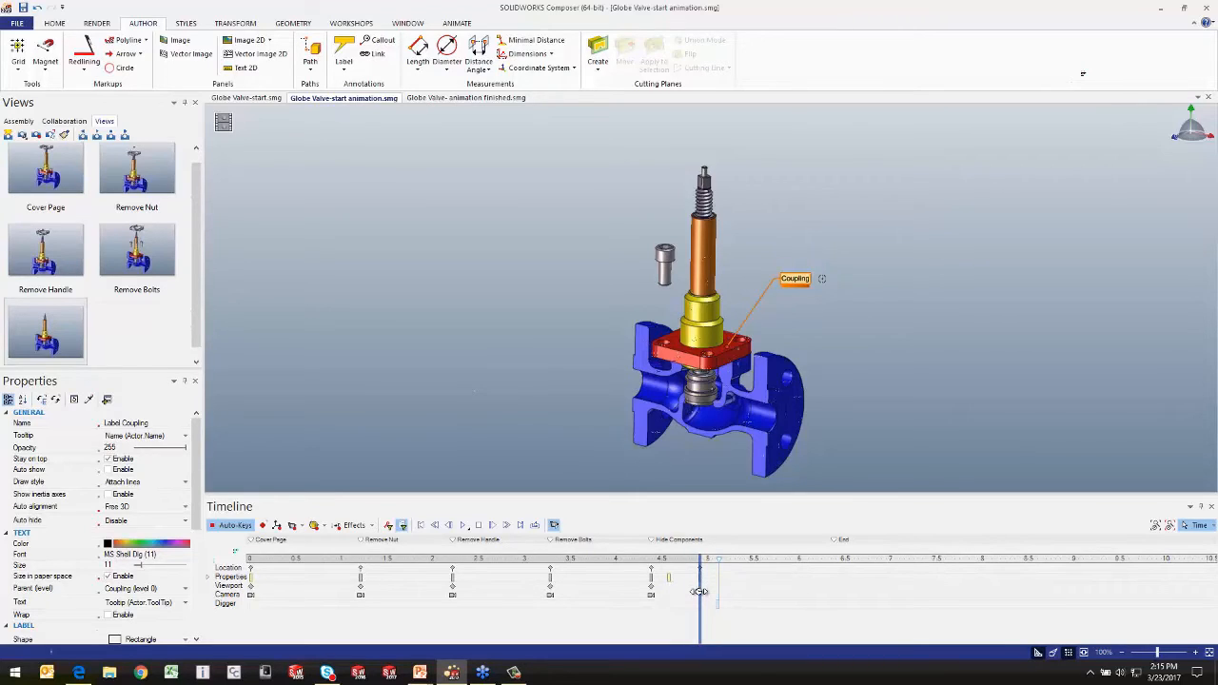
pyautogui.click(749, 584)
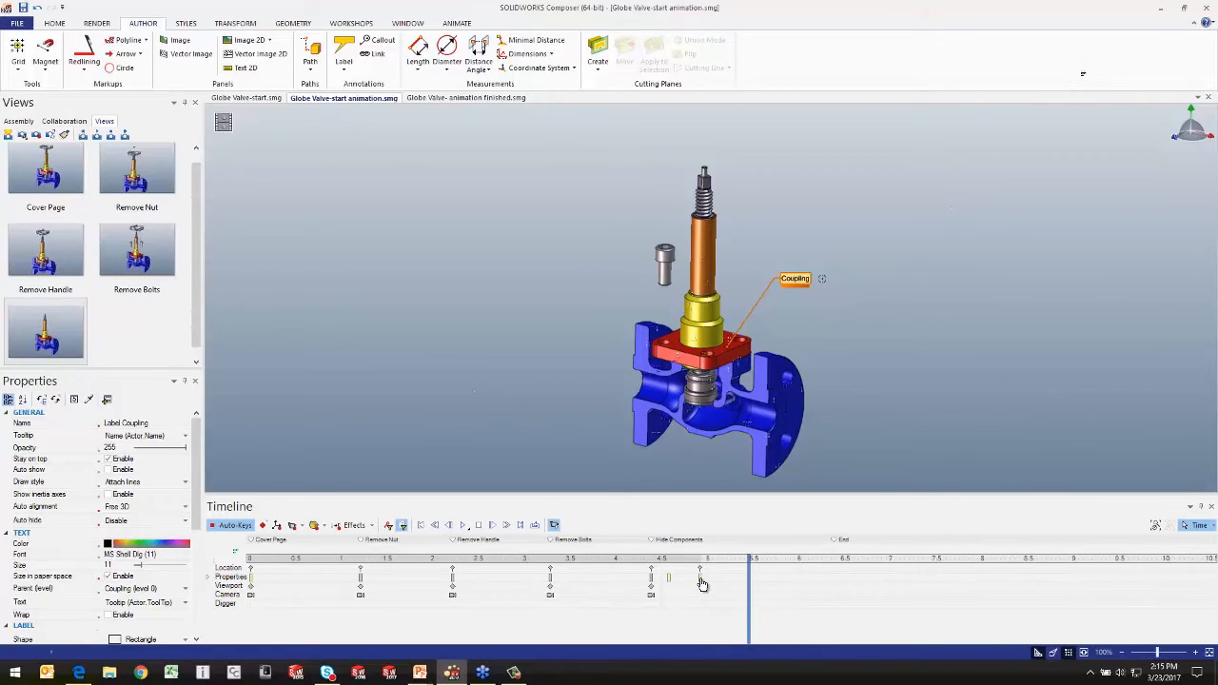
# Step: Copy the Coupling label's property keys at about 4.9 and 4.6 seconds to about 5.3 and 5.6 seconds
pyautogui.keyDown('ctrl'); pyautogui.moveTo(701, 583); pyautogui.dragTo(739, 586); pyautogui.keyUp('ctrl')
pyautogui.keyDown('ctrl'); pyautogui.moveTo(670, 583); pyautogui.dragTo(764, 580); pyautogui.keyUp('ctrl')
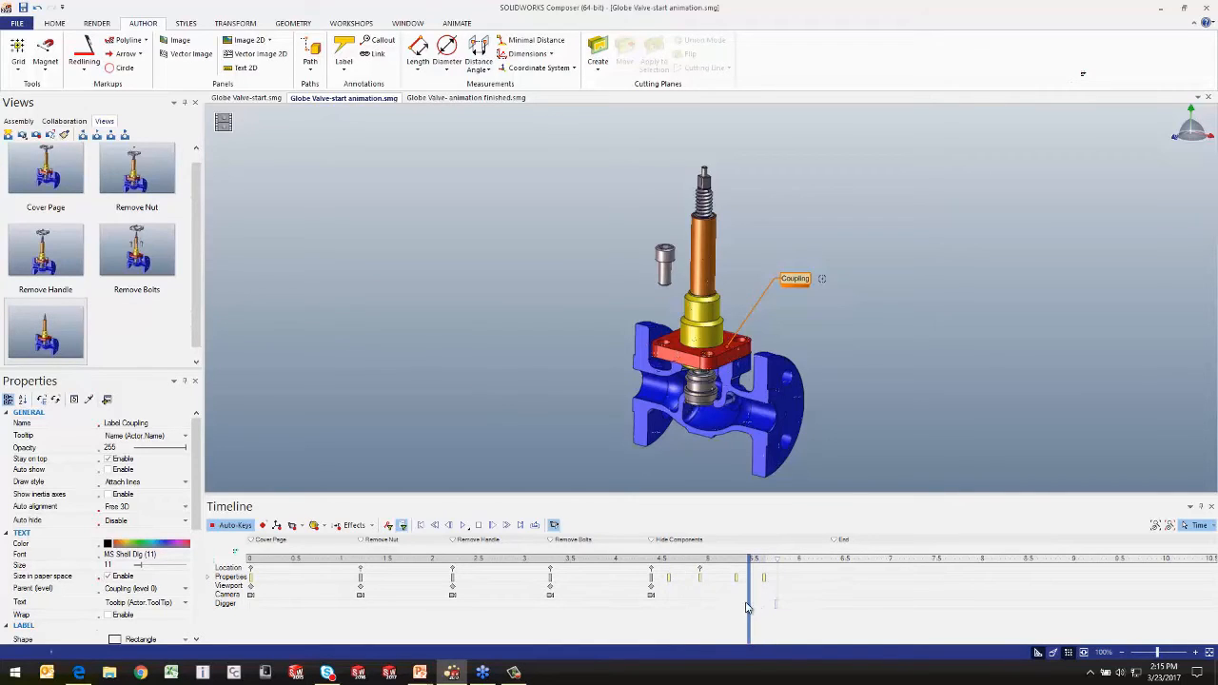
pyautogui.moveTo(751, 596)
pyautogui.mouseDown()
pyautogui.moveTo(713, 597)
pyautogui.moveTo(779, 599)
pyautogui.moveTo(671, 606)
pyautogui.moveTo(761, 600)
pyautogui.moveTo(732, 598)
pyautogui.mouseUp()
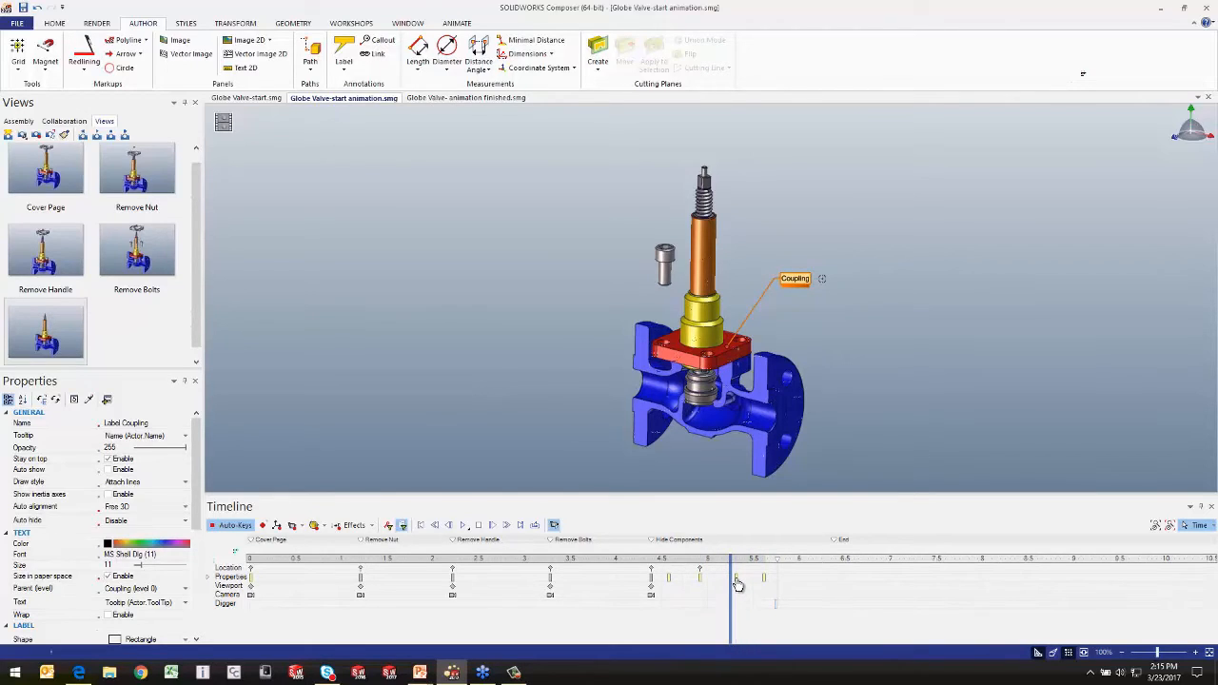
# Step: Delete the Coupling label's copied property keys at about 5.3 and 5.6 seconds
pyautogui.rightClick(737, 579)
pyautogui.click(785, 452)
pyautogui.rightClick(765, 577)
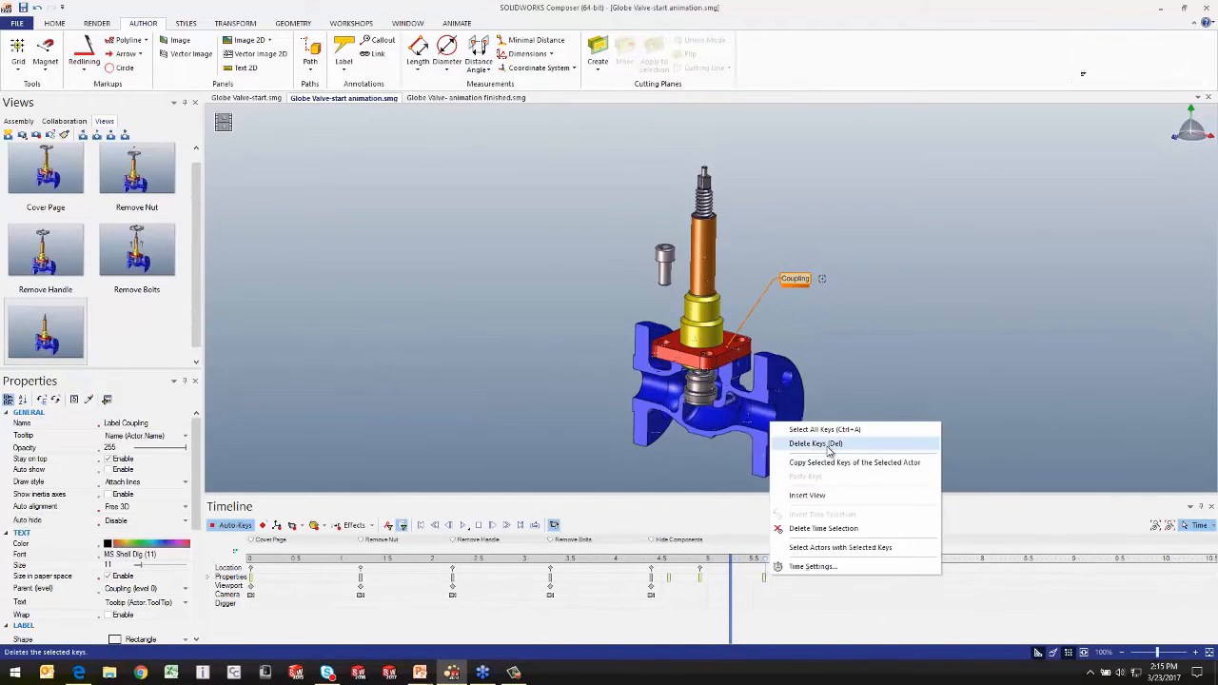
pyautogui.click(826, 445)
pyautogui.click(771, 589)
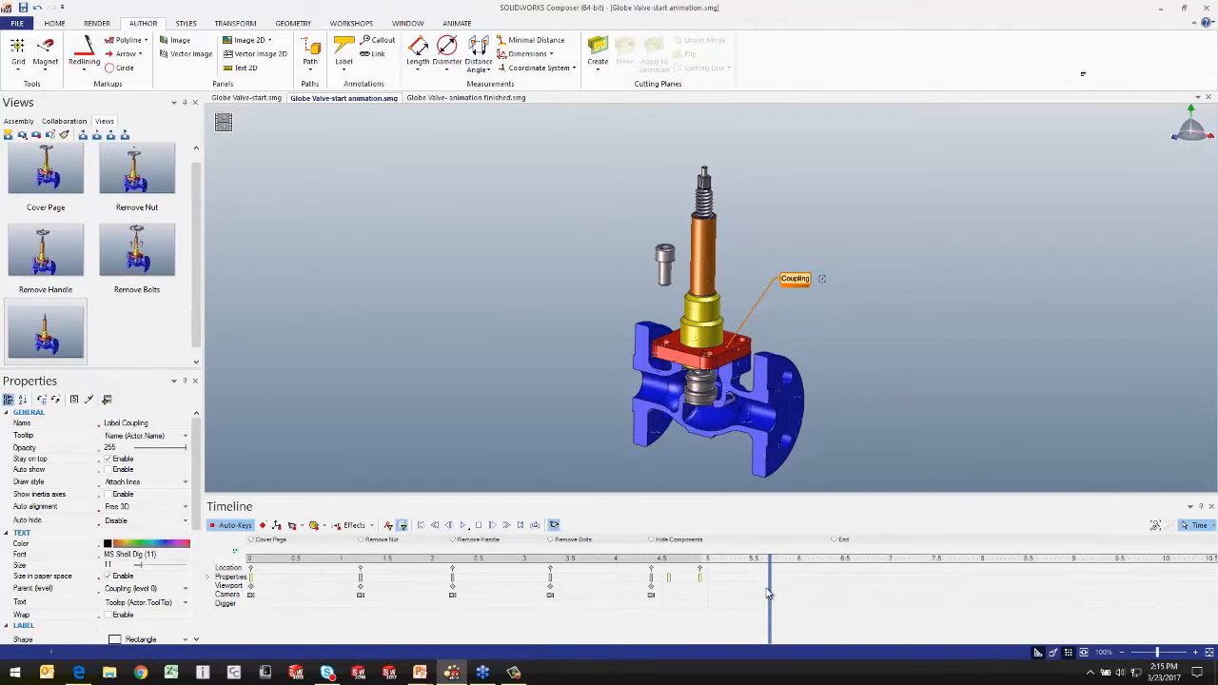
# Step: Select the Coupling label, delete its stray property key at about 5.5 seconds, and set the current time to about 5.9 seconds
pyautogui.moveTo(769, 592); pyautogui.dragTo(750, 591)
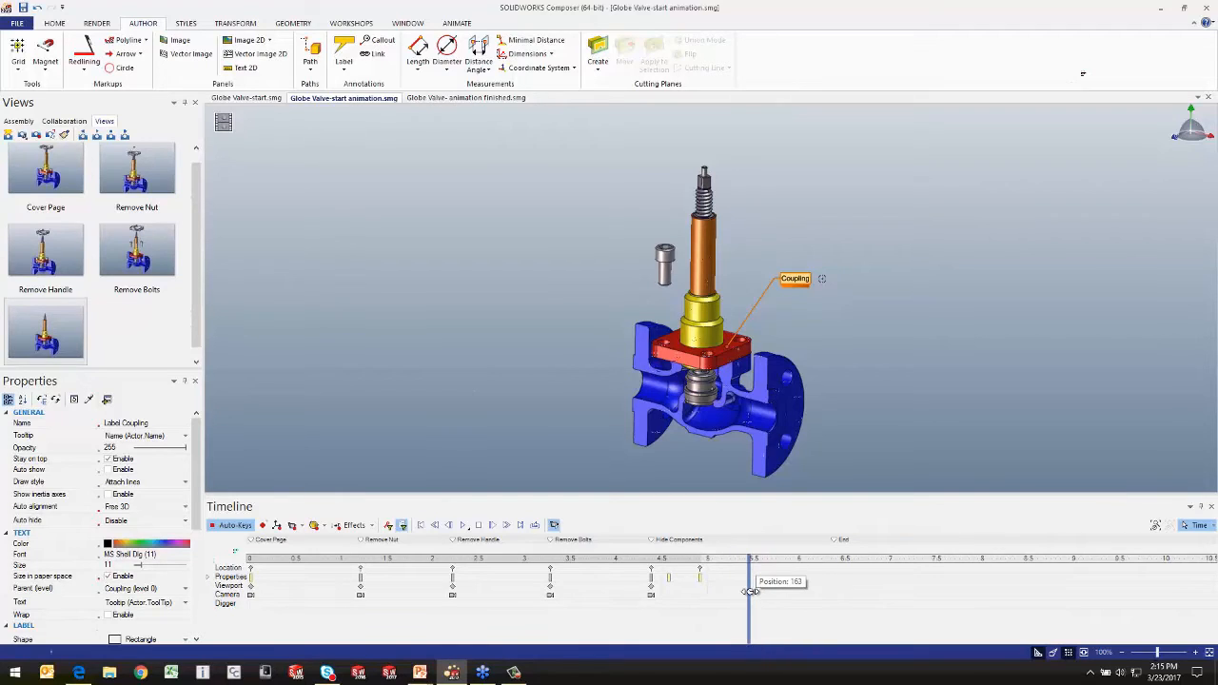
pyautogui.click(795, 278)
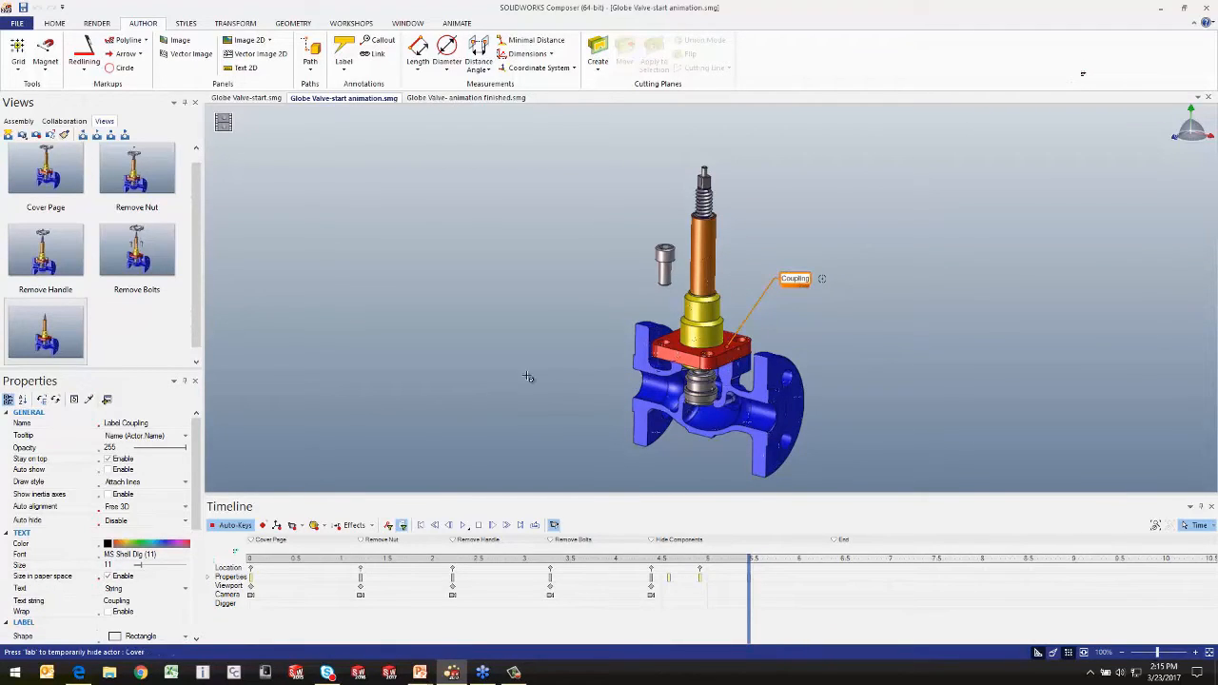
pyautogui.click(374, 527)
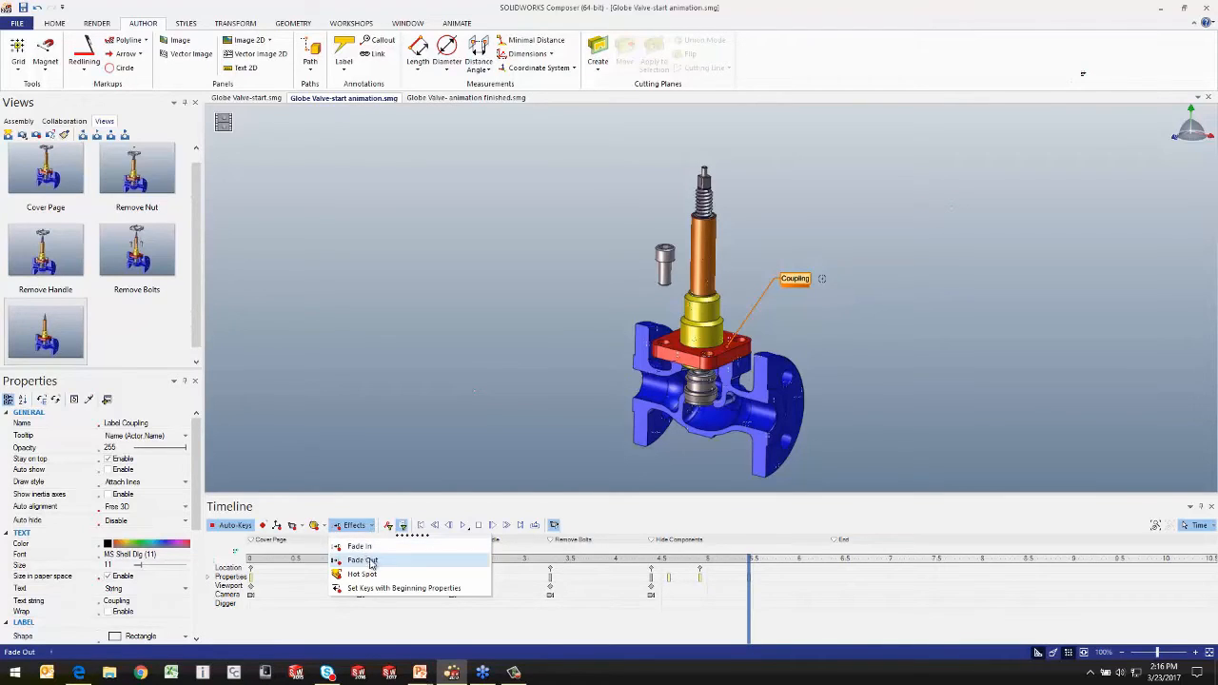
pyautogui.click(745, 588)
pyautogui.moveTo(750, 587); pyautogui.dragTo(796, 585)
pyautogui.rightClick(752, 580)
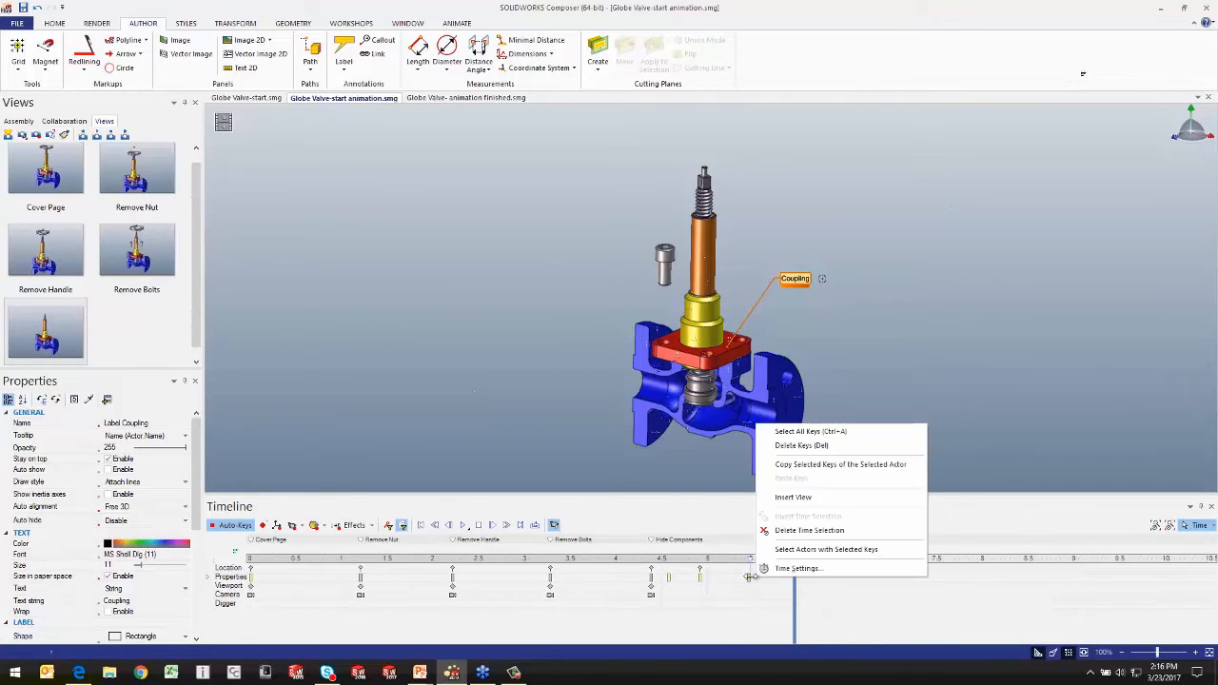
pyautogui.click(808, 447)
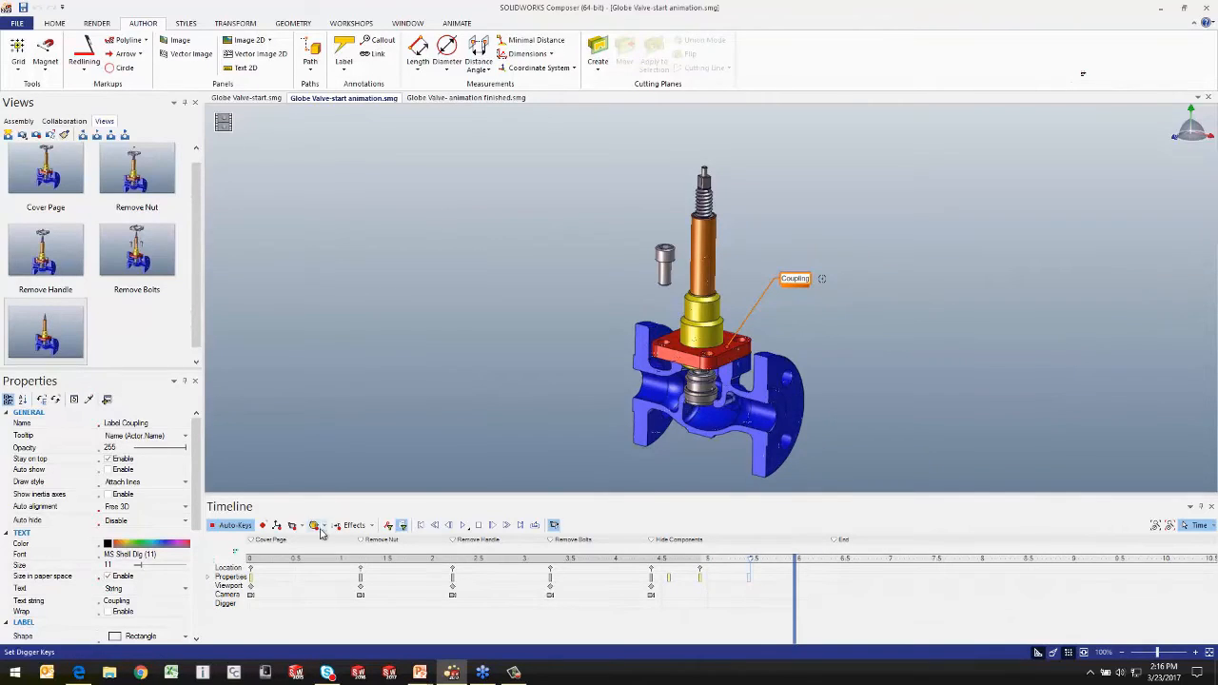
# Step: Apply a Fade Out effect to the Coupling label ending at about 5.9 seconds, and scrub from about 5.6 seconds to check it
pyautogui.click(372, 526)
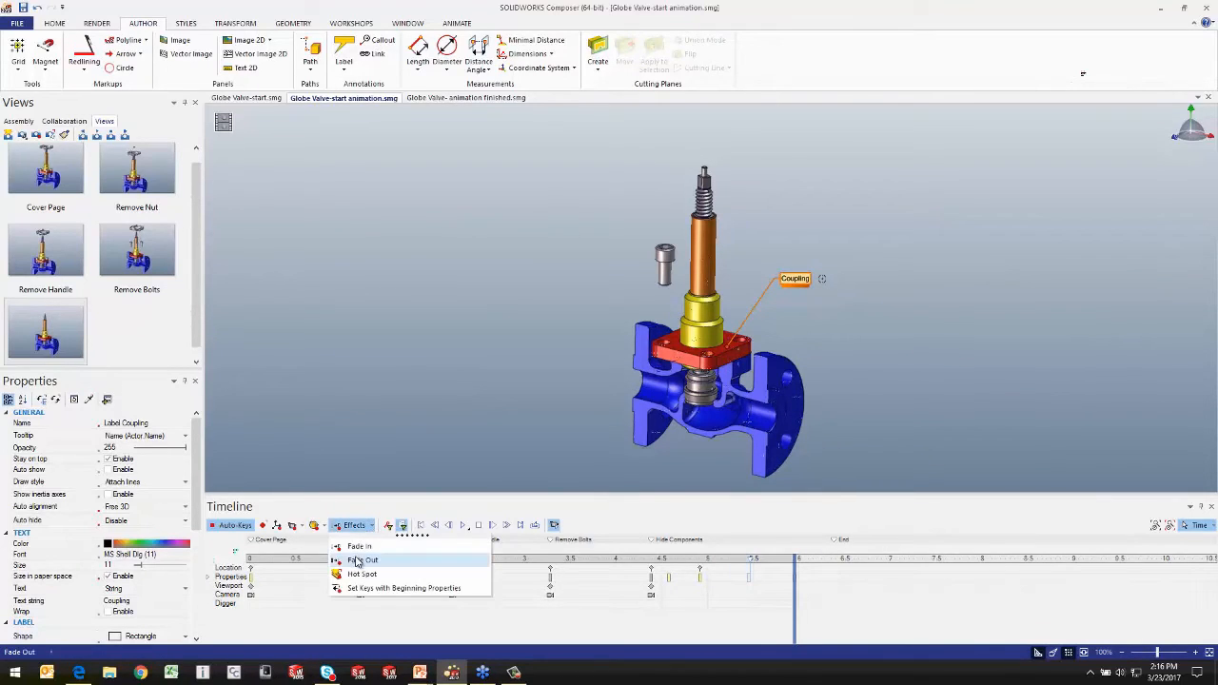
pyautogui.click(360, 561)
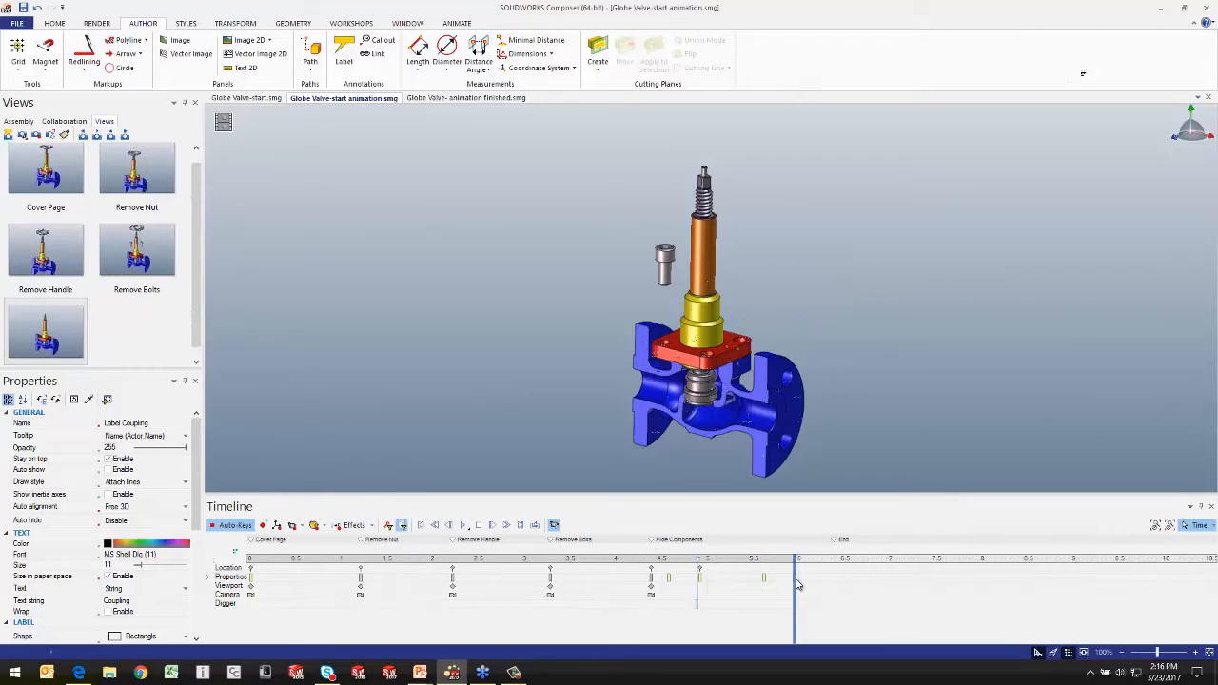
pyautogui.moveTo(796, 597); pyautogui.dragTo(765, 597)
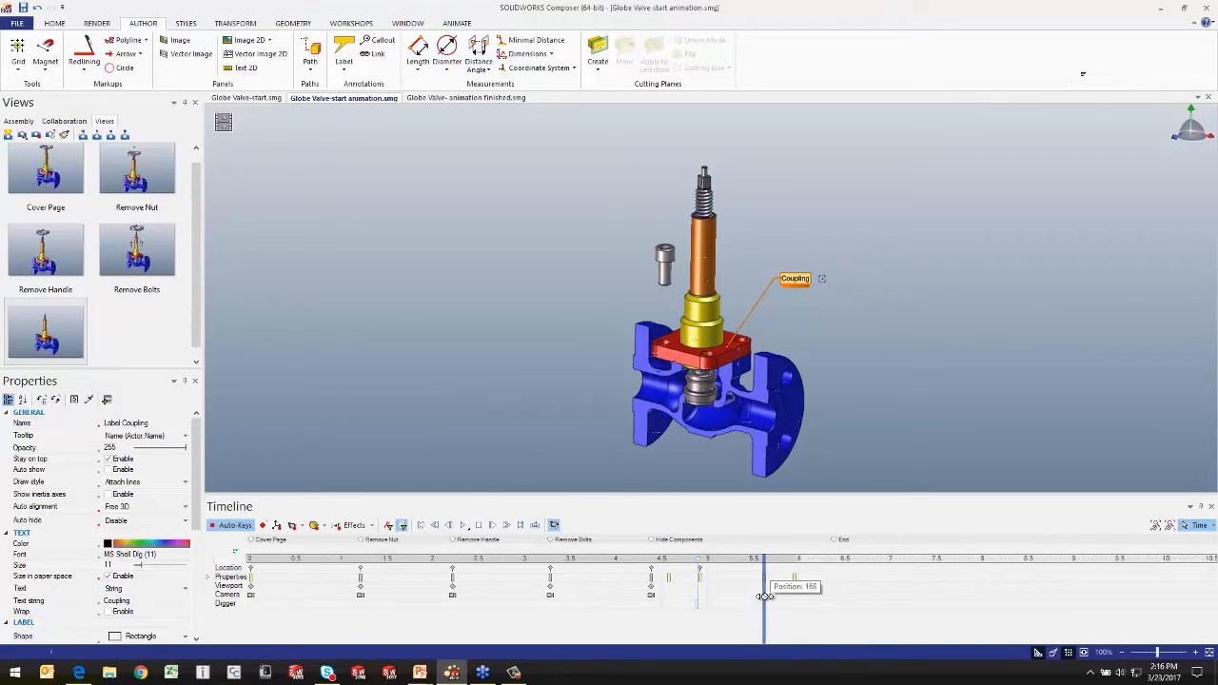
pyautogui.moveTo(764, 597); pyautogui.dragTo(796, 596)
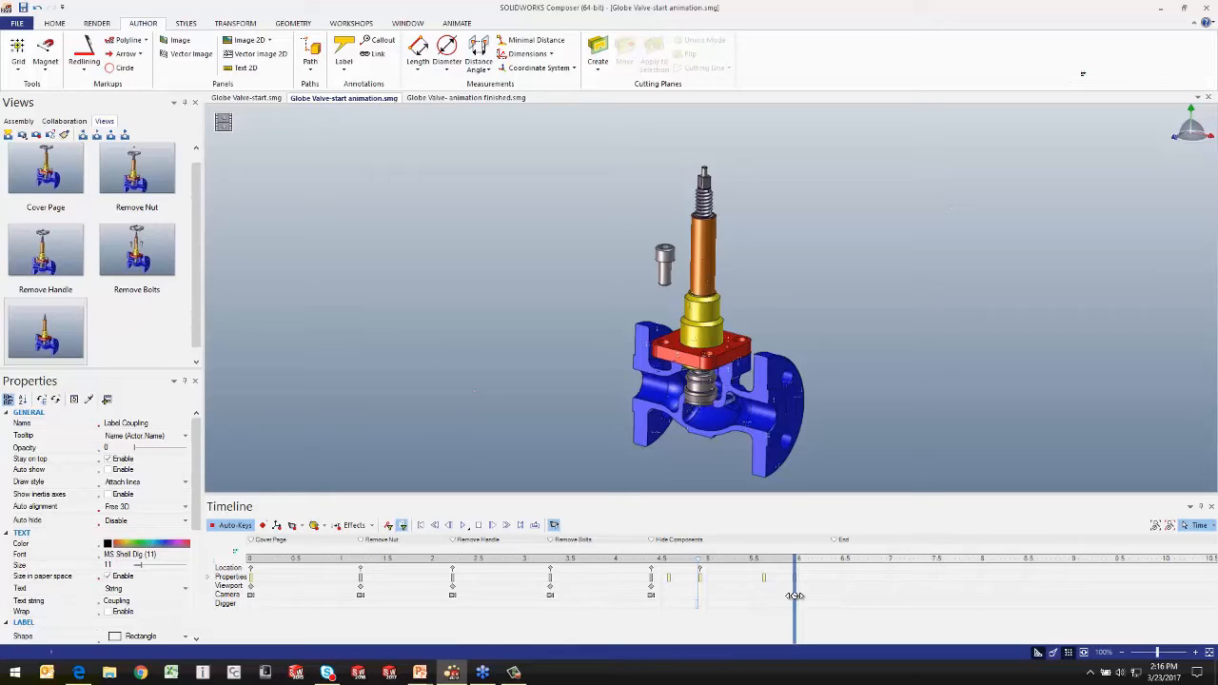
# Step: Apply a Fade Out effect to the red Coupling part ending at about 6.5 seconds
pyautogui.moveTo(795, 595); pyautogui.dragTo(848, 596)
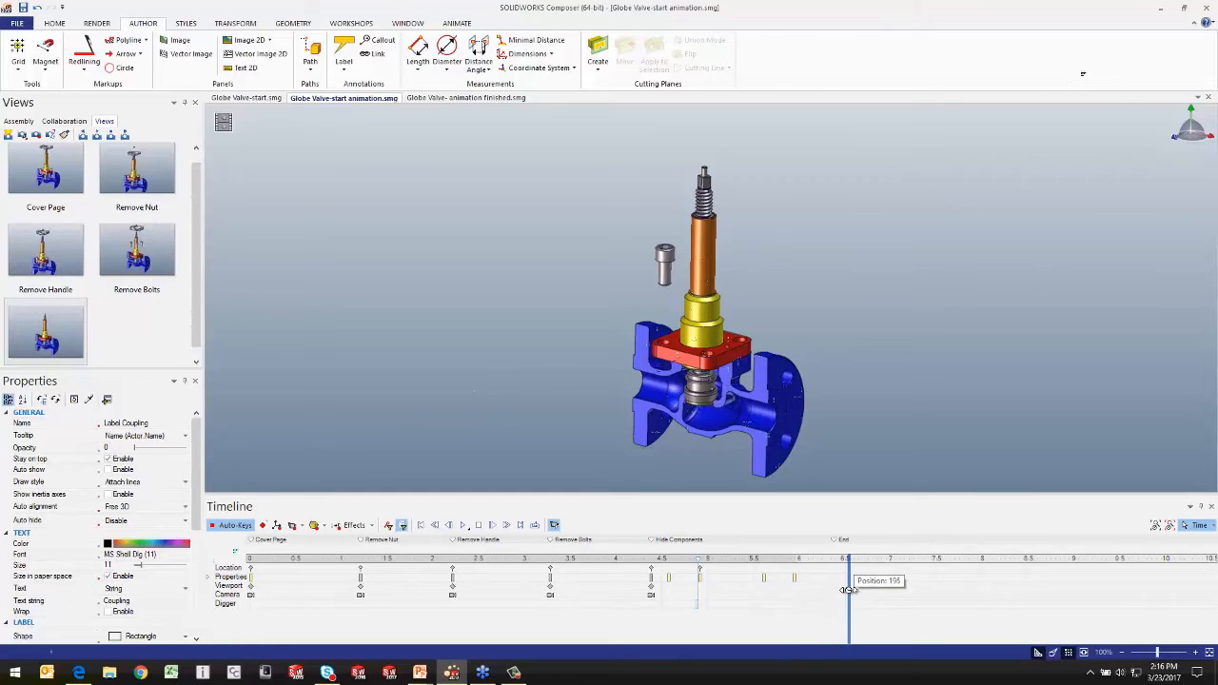
pyautogui.click(729, 350)
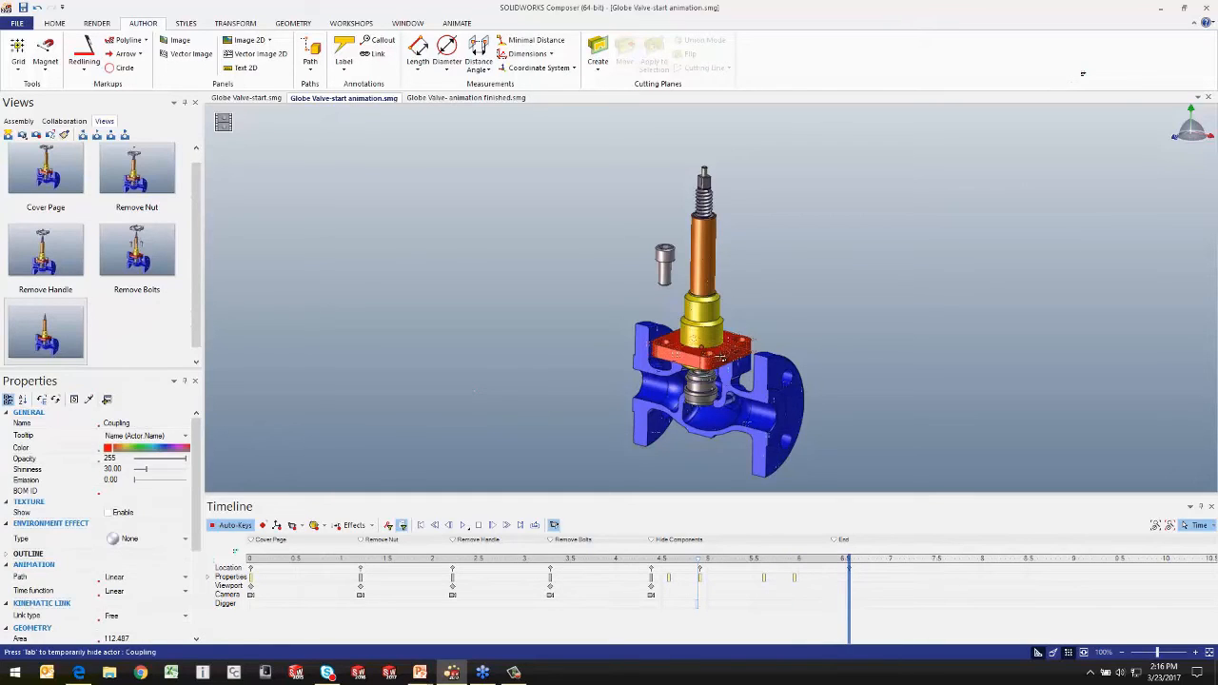
pyautogui.click(374, 529)
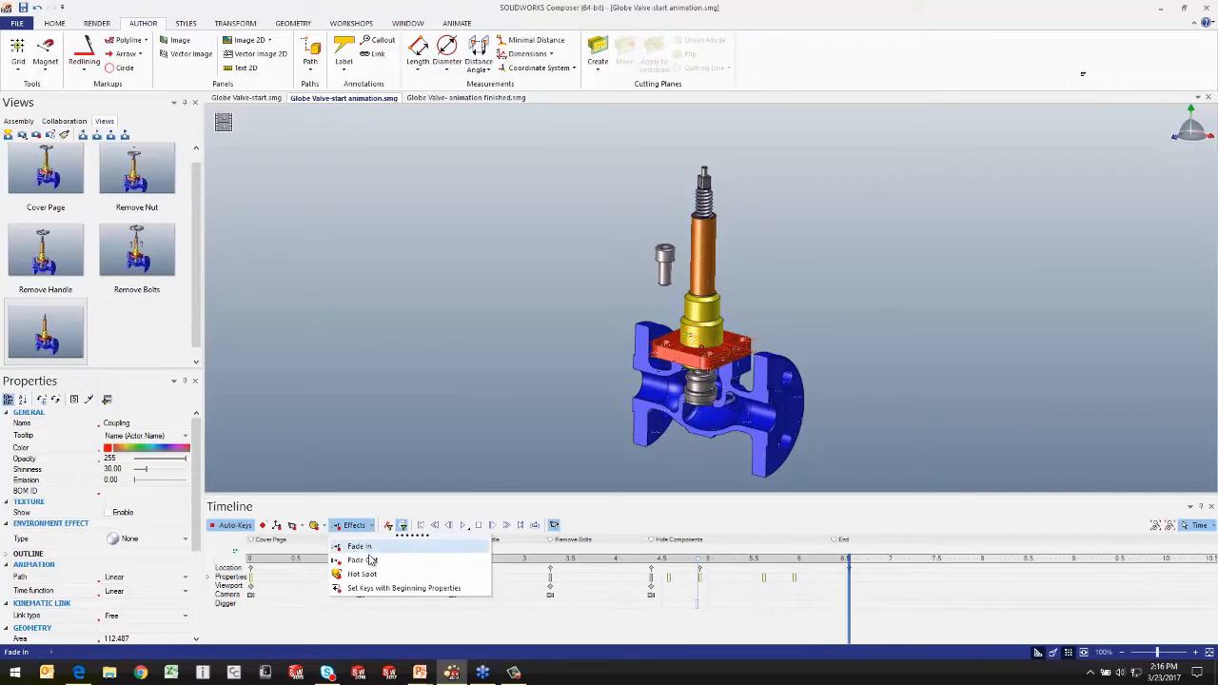
pyautogui.click(373, 563)
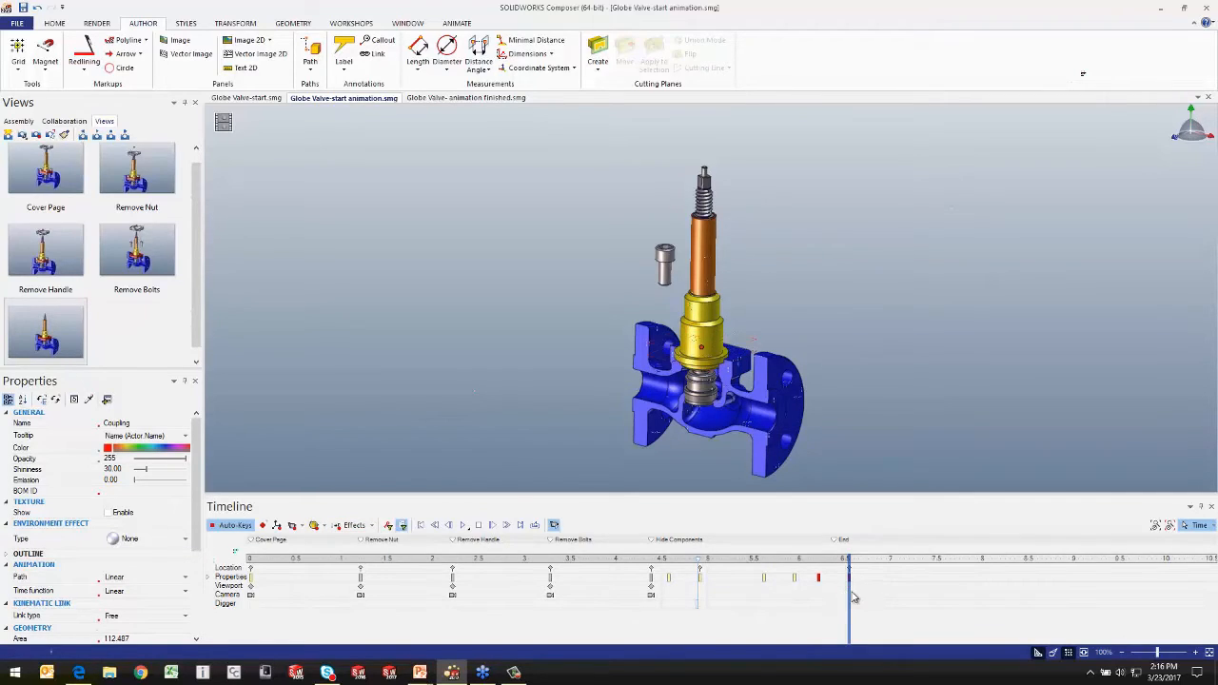
pyautogui.moveTo(849, 598)
pyautogui.mouseDown()
pyautogui.moveTo(776, 609)
pyautogui.moveTo(865, 600)
pyautogui.mouseUp()
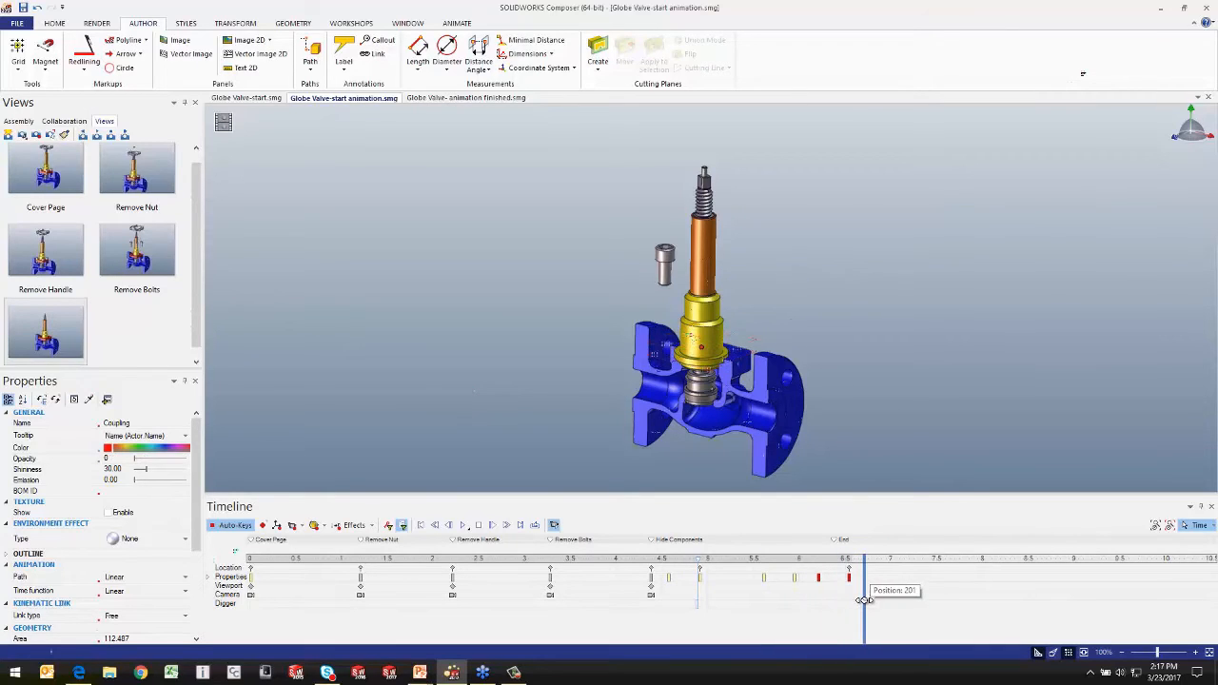
pyautogui.click(896, 428)
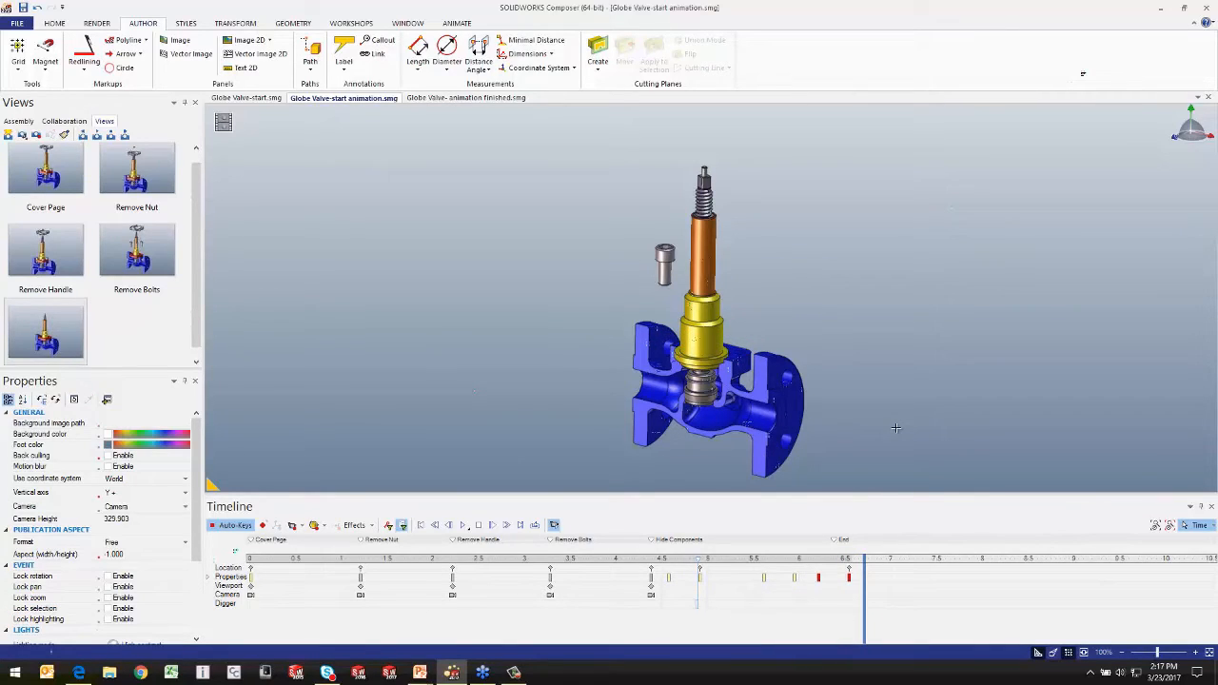
pyautogui.click(370, 526)
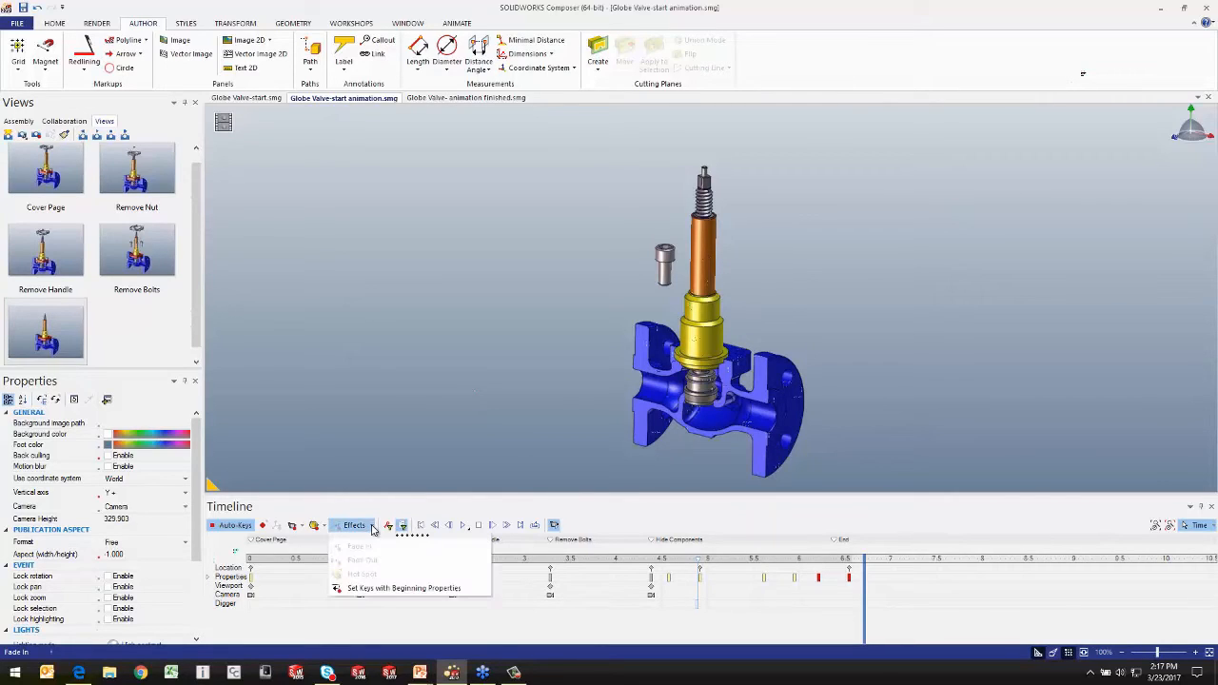
pyautogui.click(407, 408)
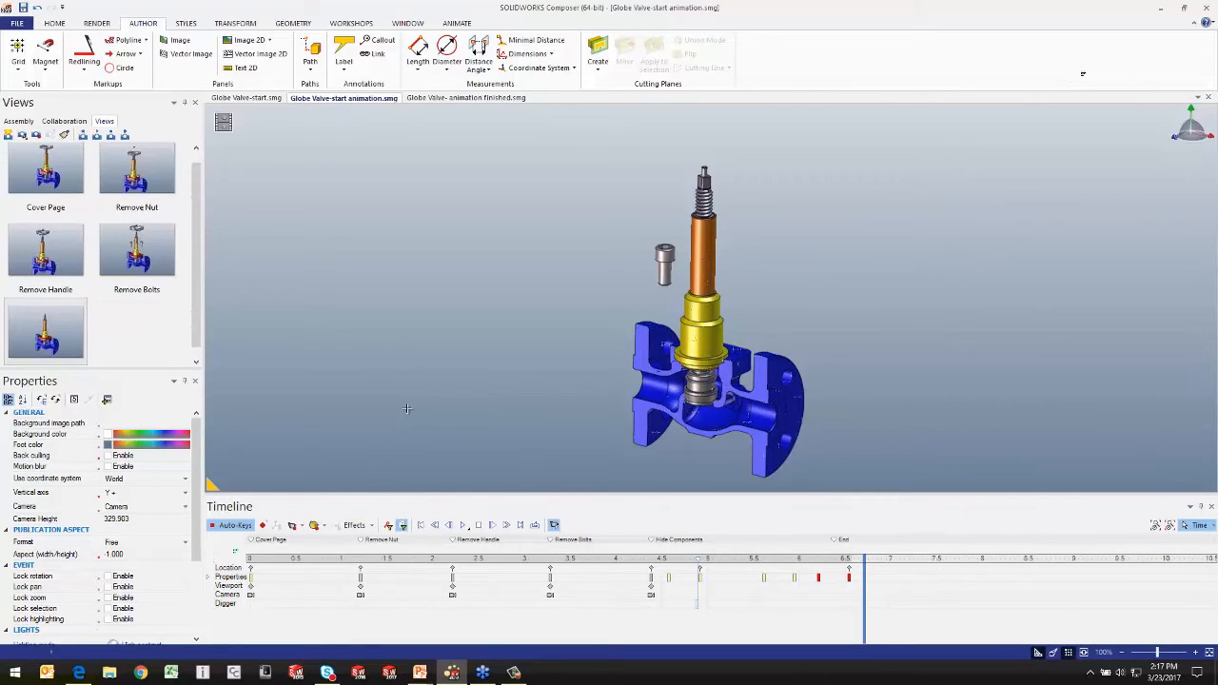
pyautogui.hotkey('alt', 'Tab')
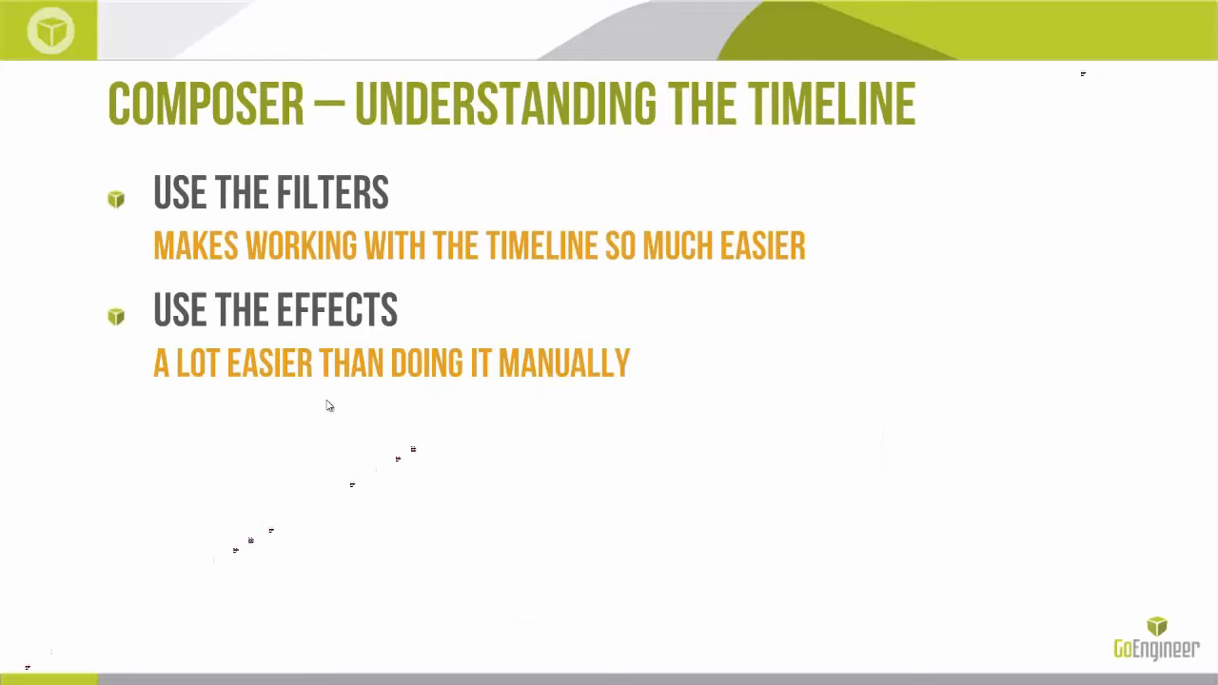
pyautogui.click(327, 400)
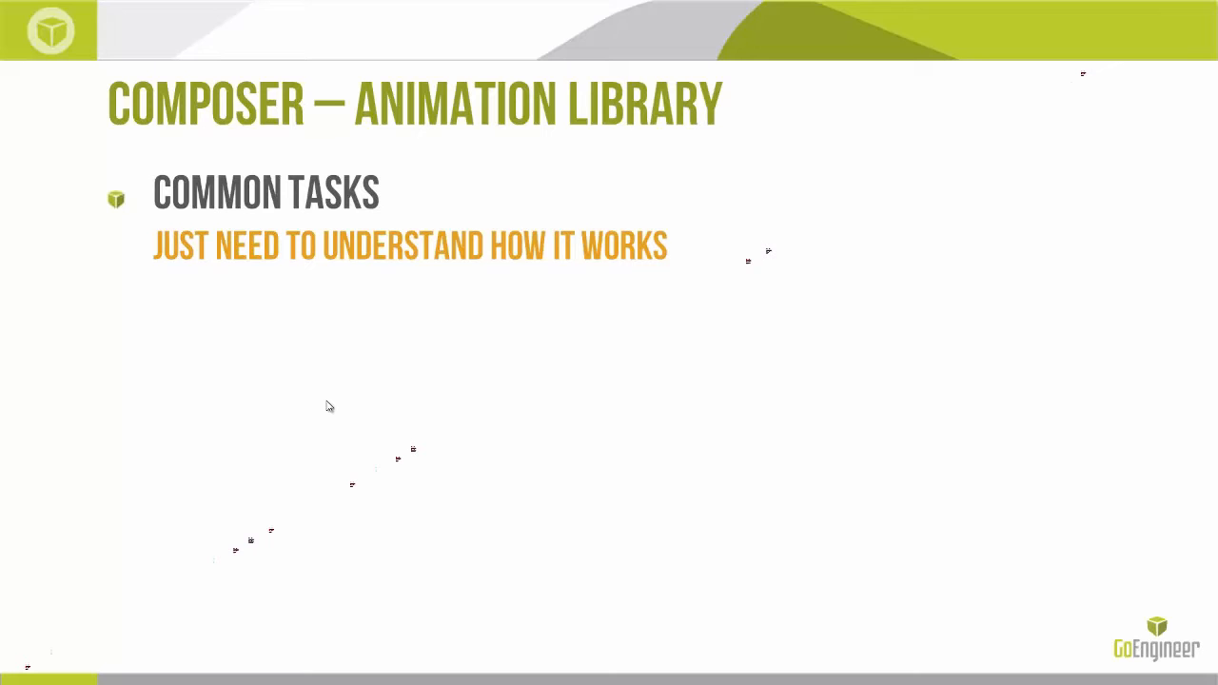
pyautogui.hotkey('alt', 'Tab')
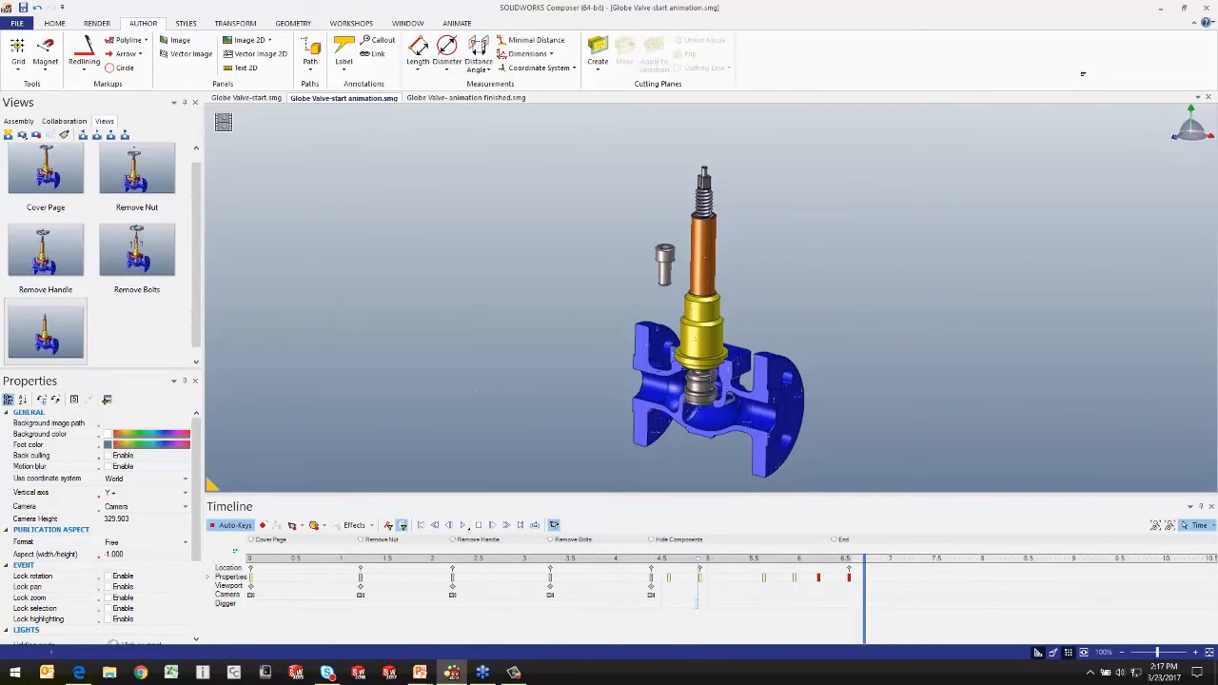
# Step: Close Globe Valve-start animation.smg and Globe Valve-start.smg without saving the changes
pyautogui.click(1209, 98)
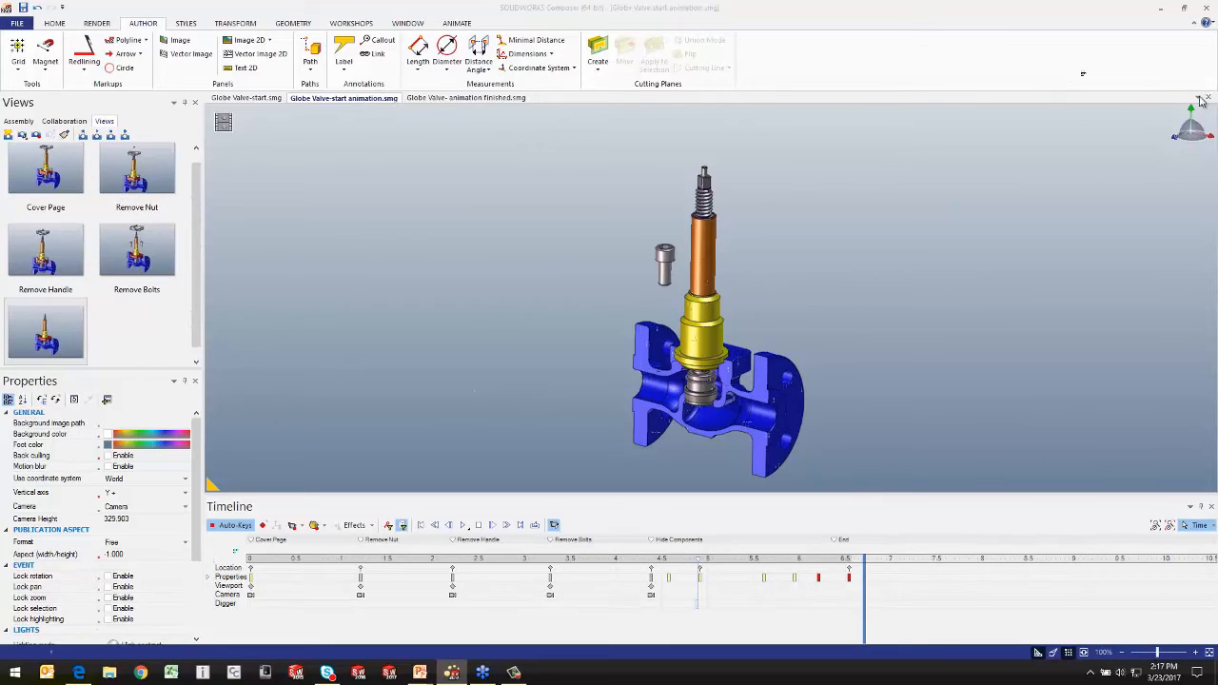
pyautogui.click(624, 364)
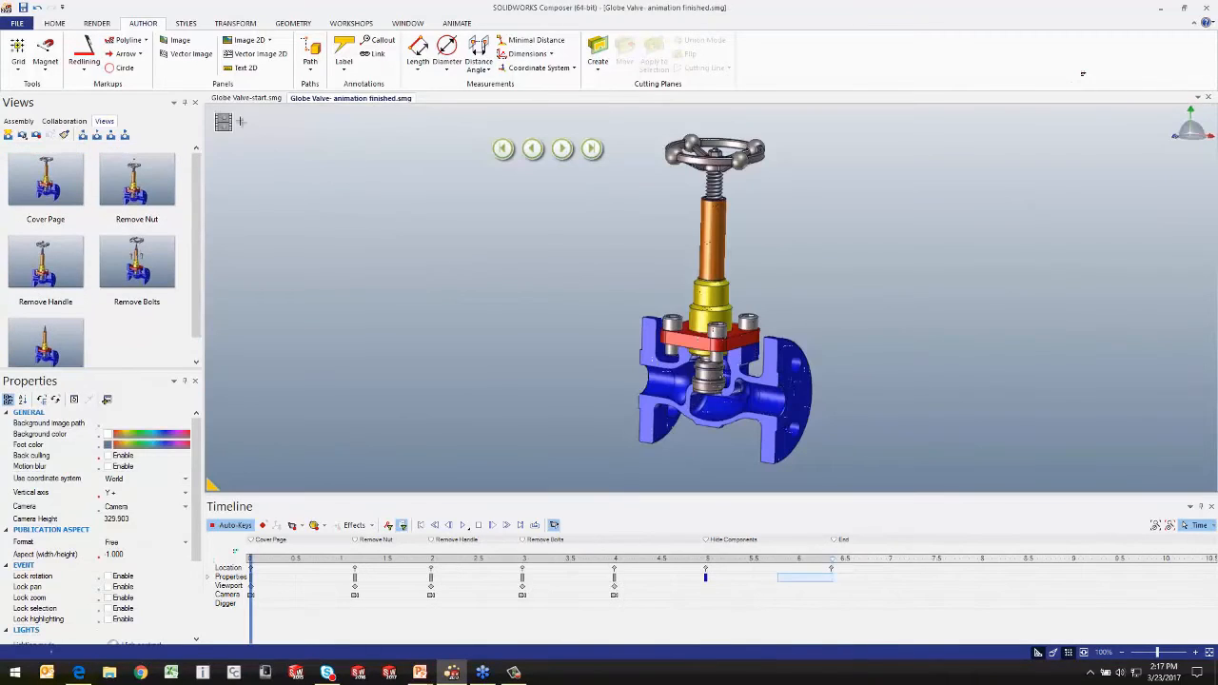
pyautogui.click(246, 99)
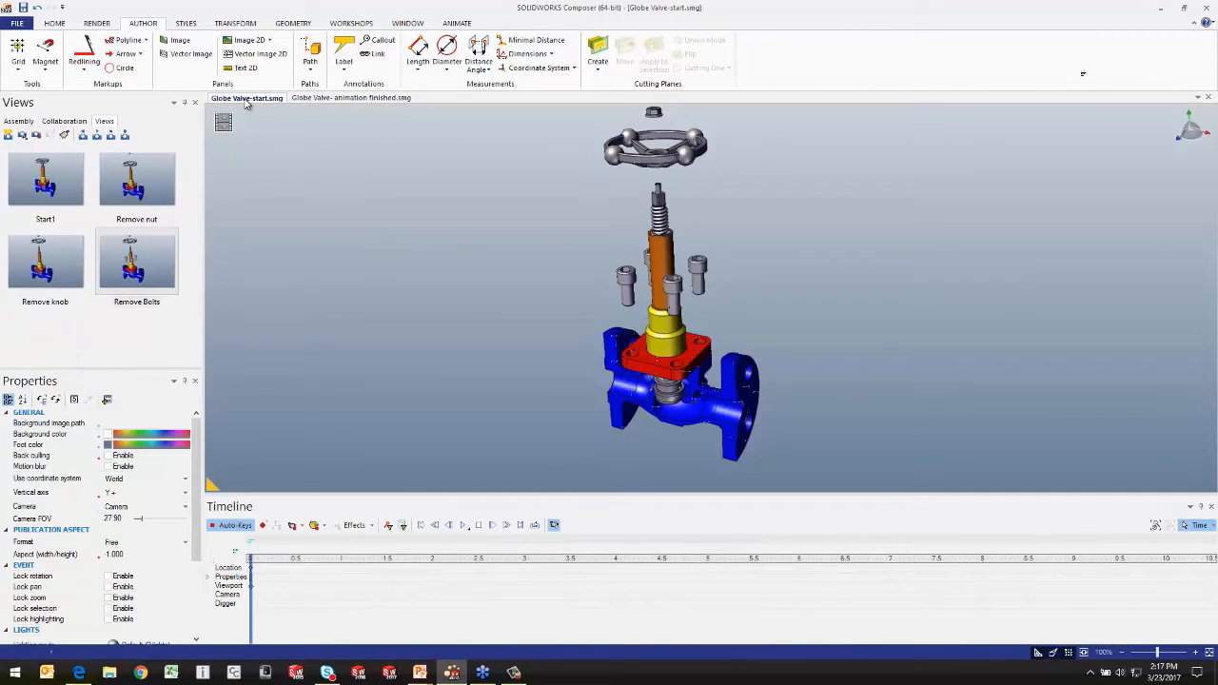
pyautogui.click(1210, 99)
pyautogui.click(622, 362)
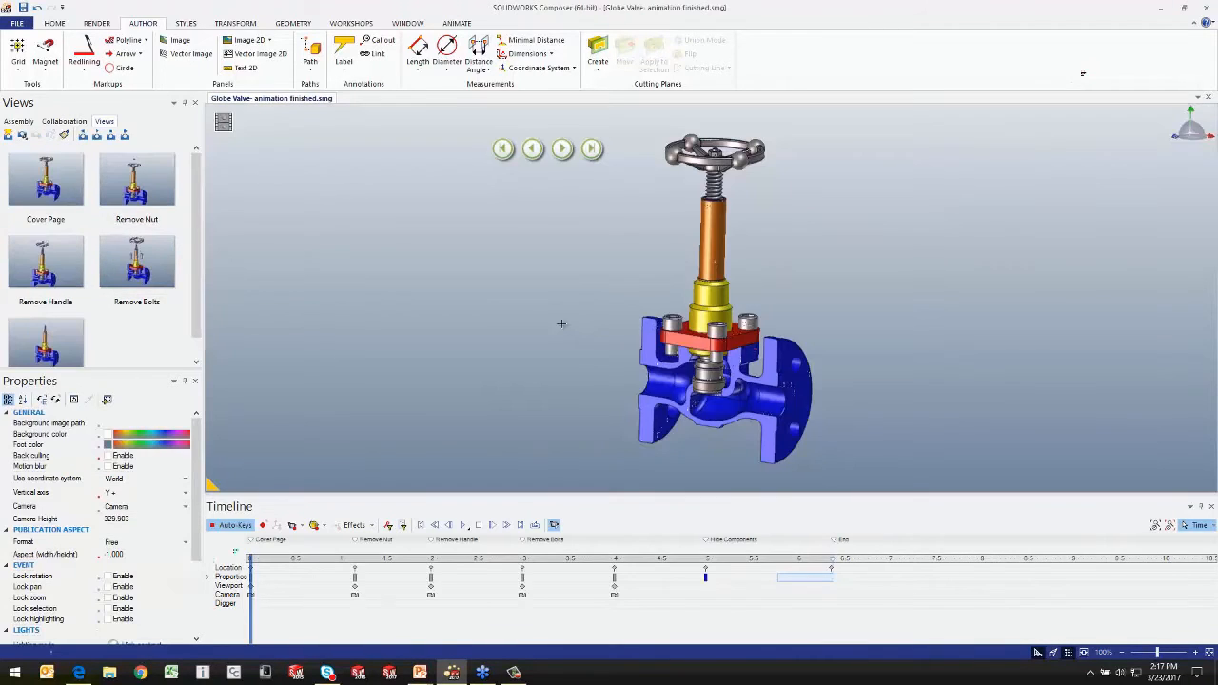
# Step: Reopen Globe Valve-start.smg from the Getting Started workshop's recent files
pyautogui.click(350, 24)
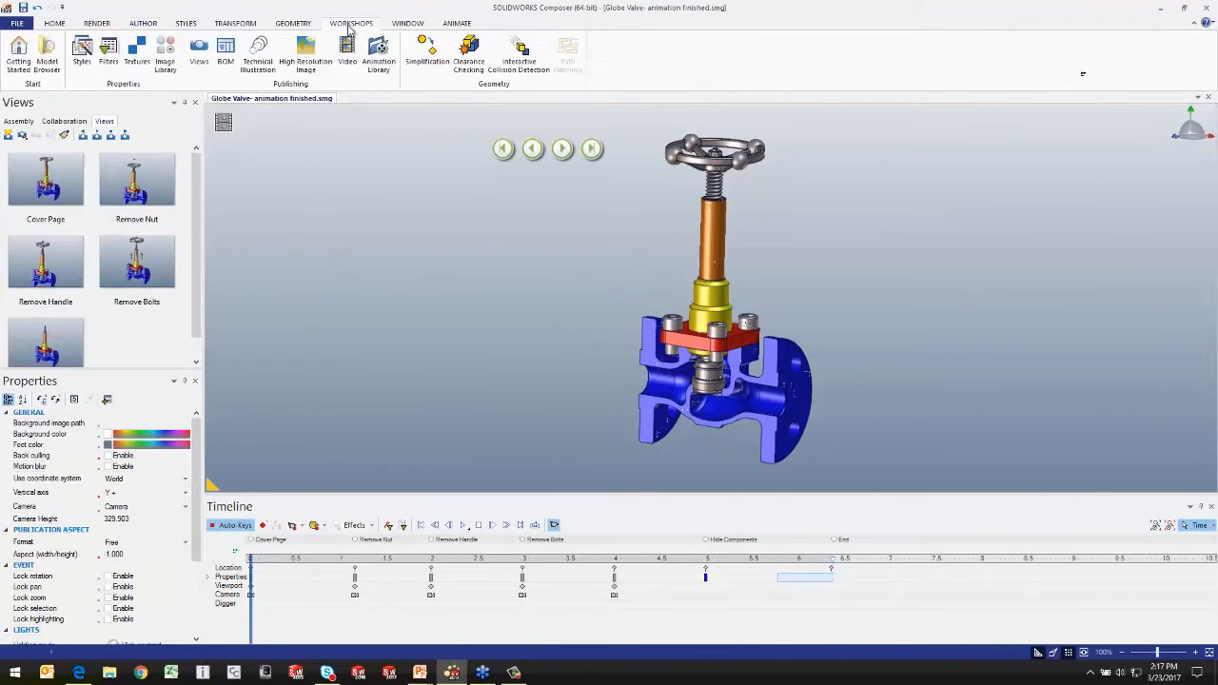
pyautogui.click(18, 52)
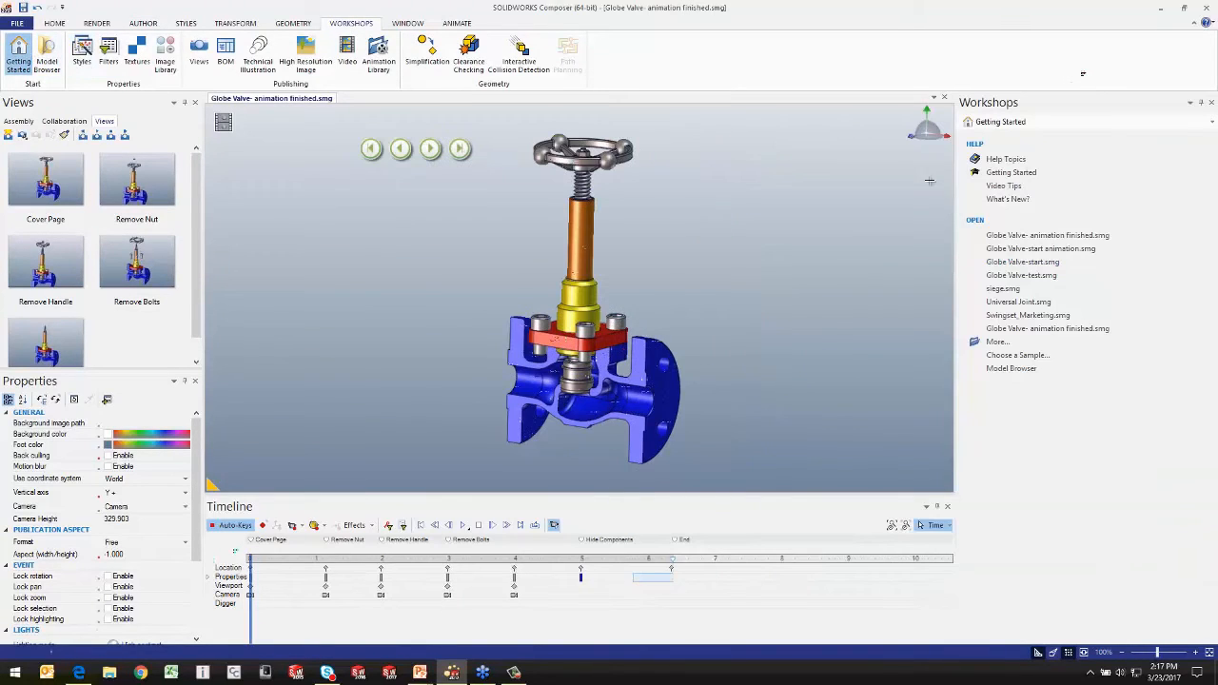
pyautogui.click(1009, 263)
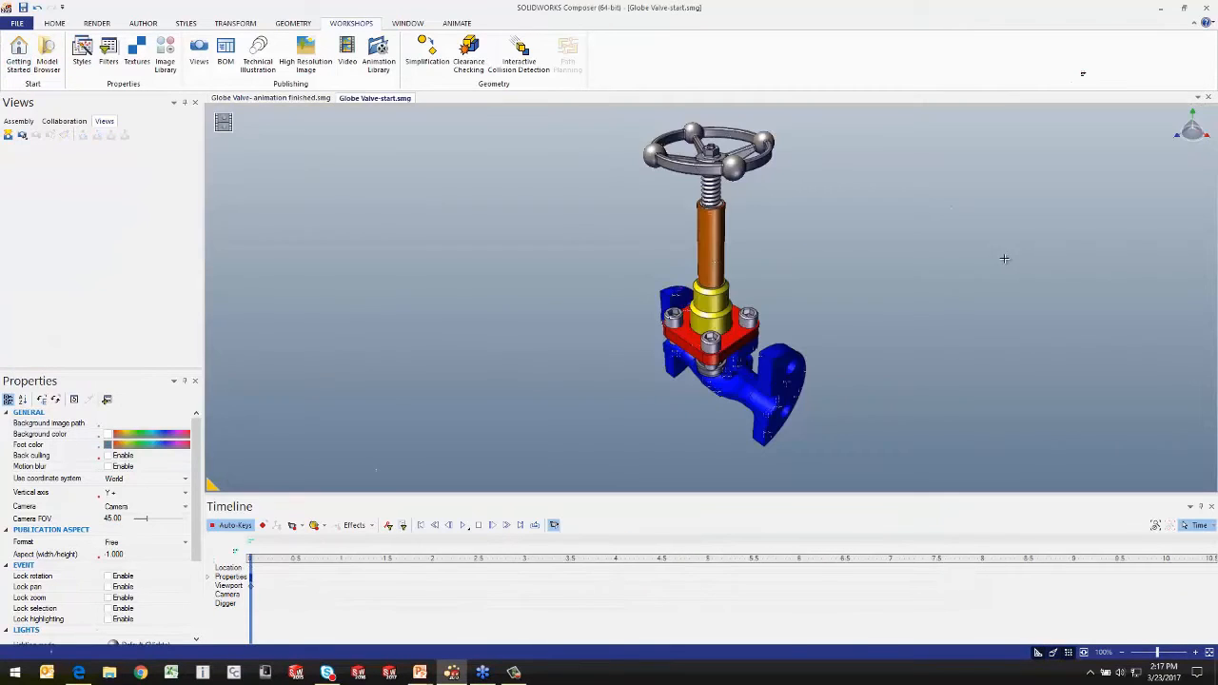
pyautogui.moveTo(919, 278); pyautogui.dragTo(872, 299)
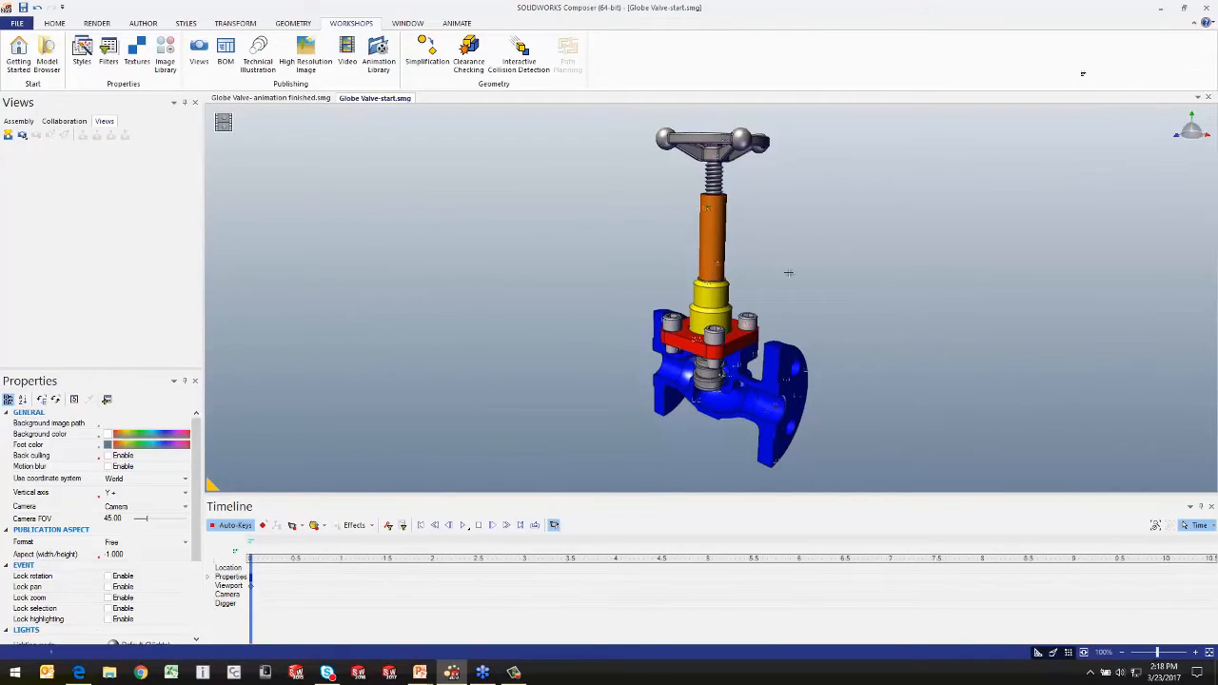
# Step: Open the Animation Library workshop and browse the animations available in the Highlight group
pyautogui.click(379, 54)
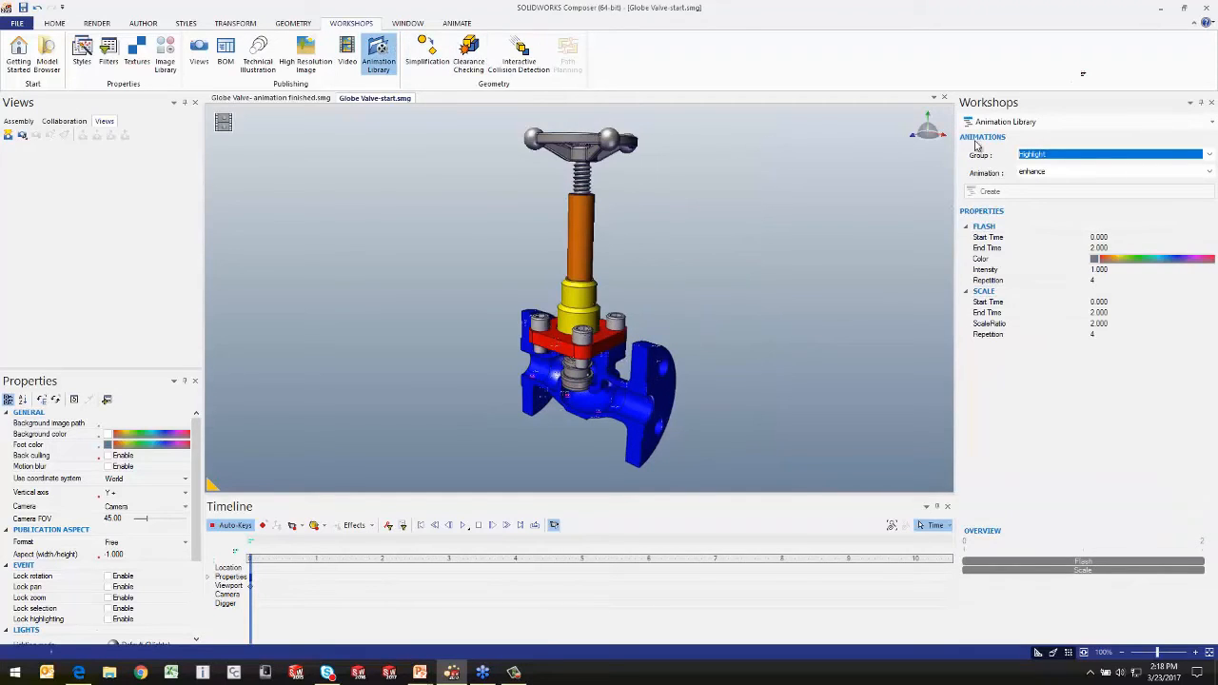
pyautogui.click(1209, 156)
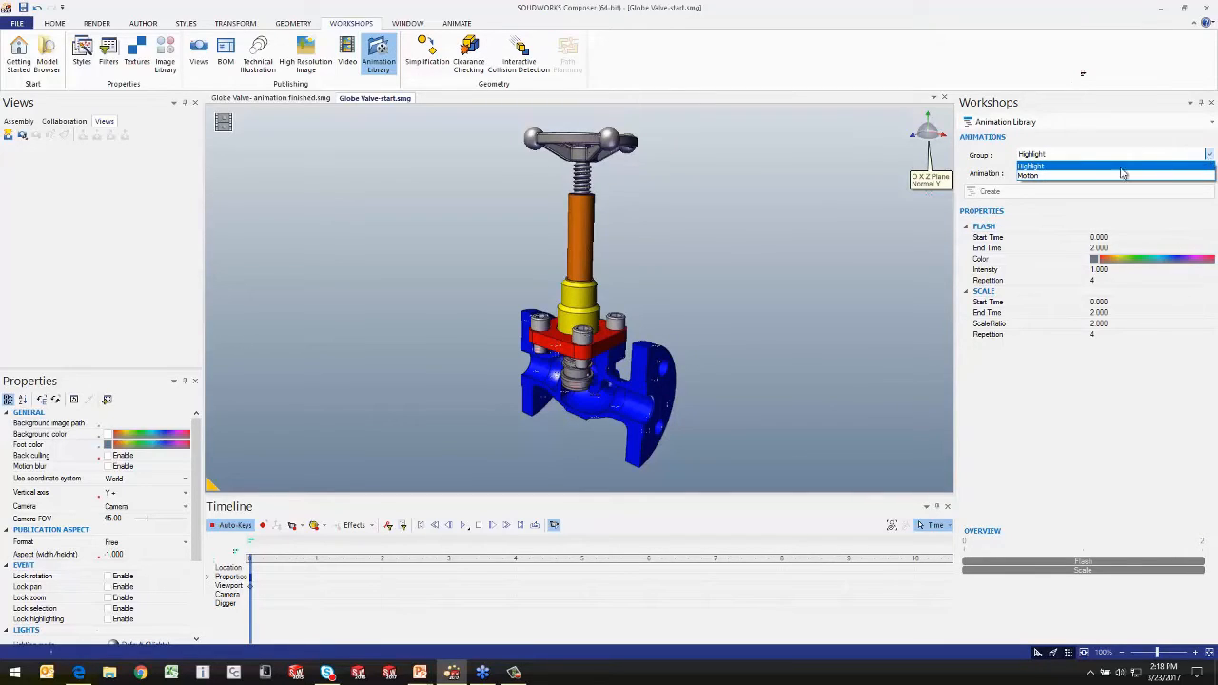
pyautogui.click(1043, 167)
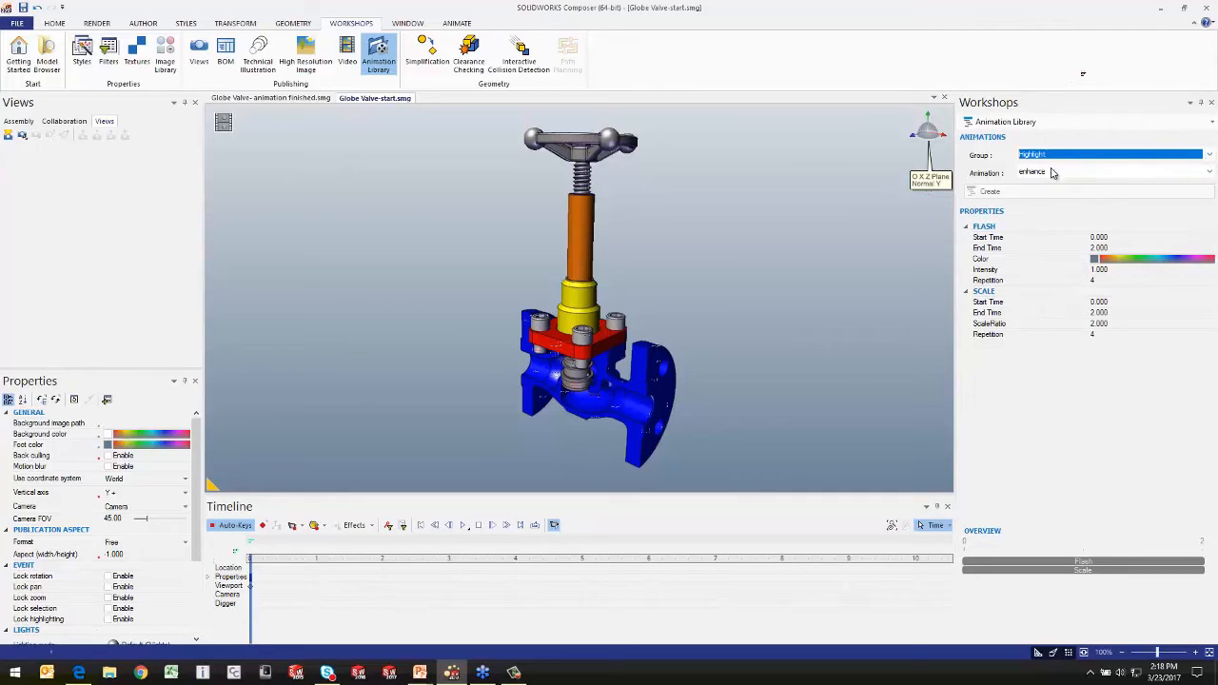
pyautogui.click(1209, 172)
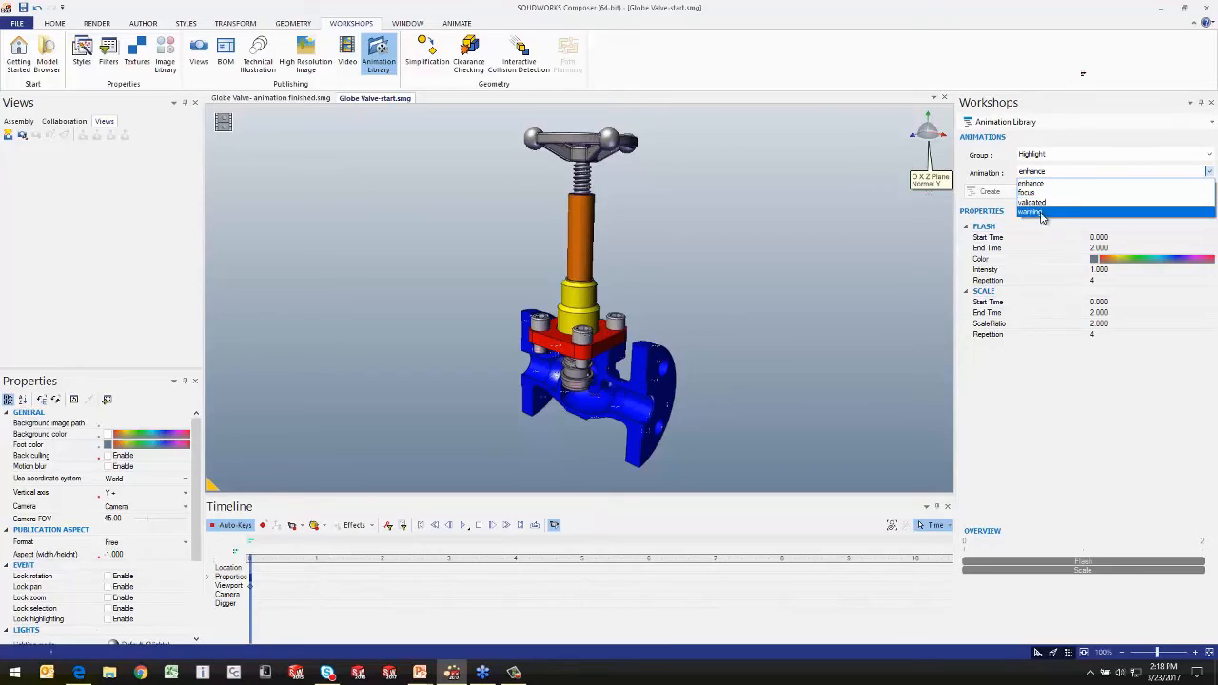
pyautogui.click(1082, 152)
# Step: Choose the unscrew animation from the Motion group of the Animation Library
pyautogui.click(1209, 156)
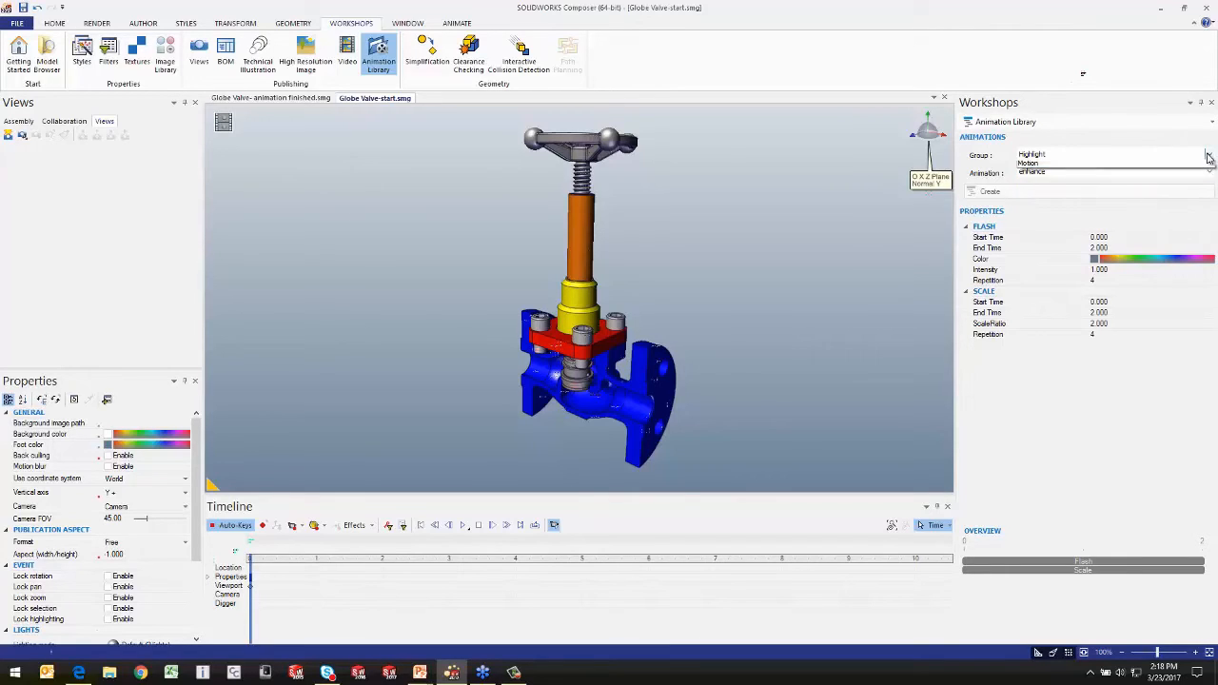
pyautogui.click(1030, 163)
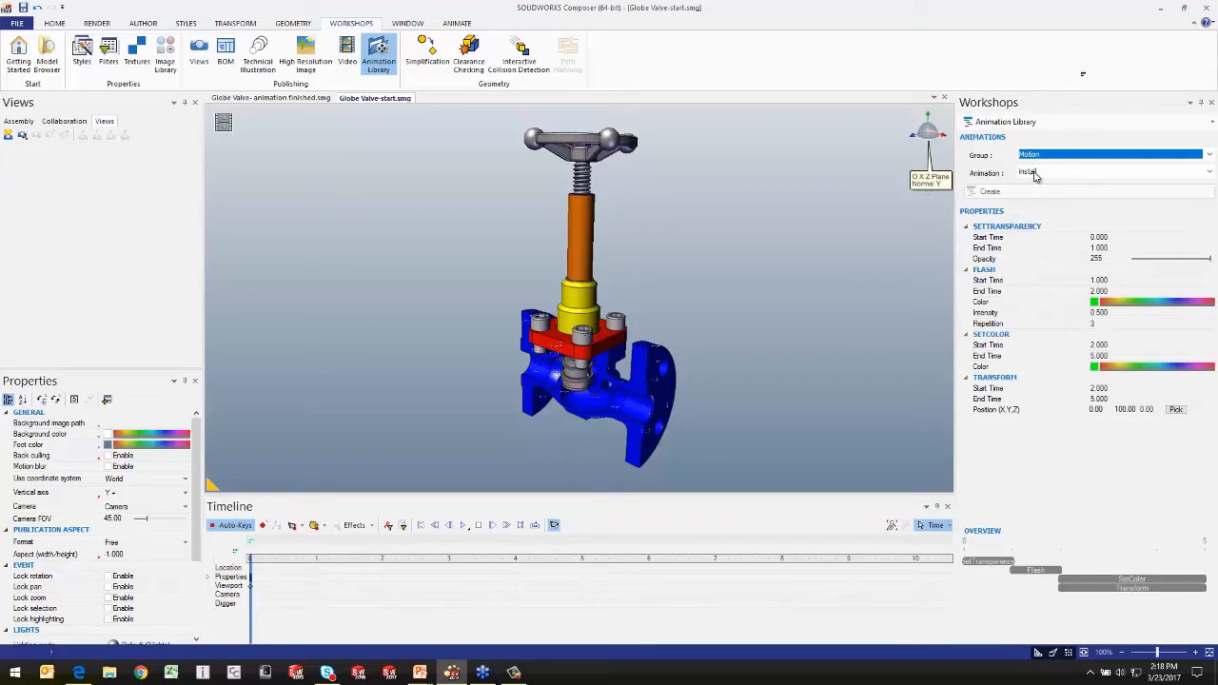
pyautogui.click(1207, 172)
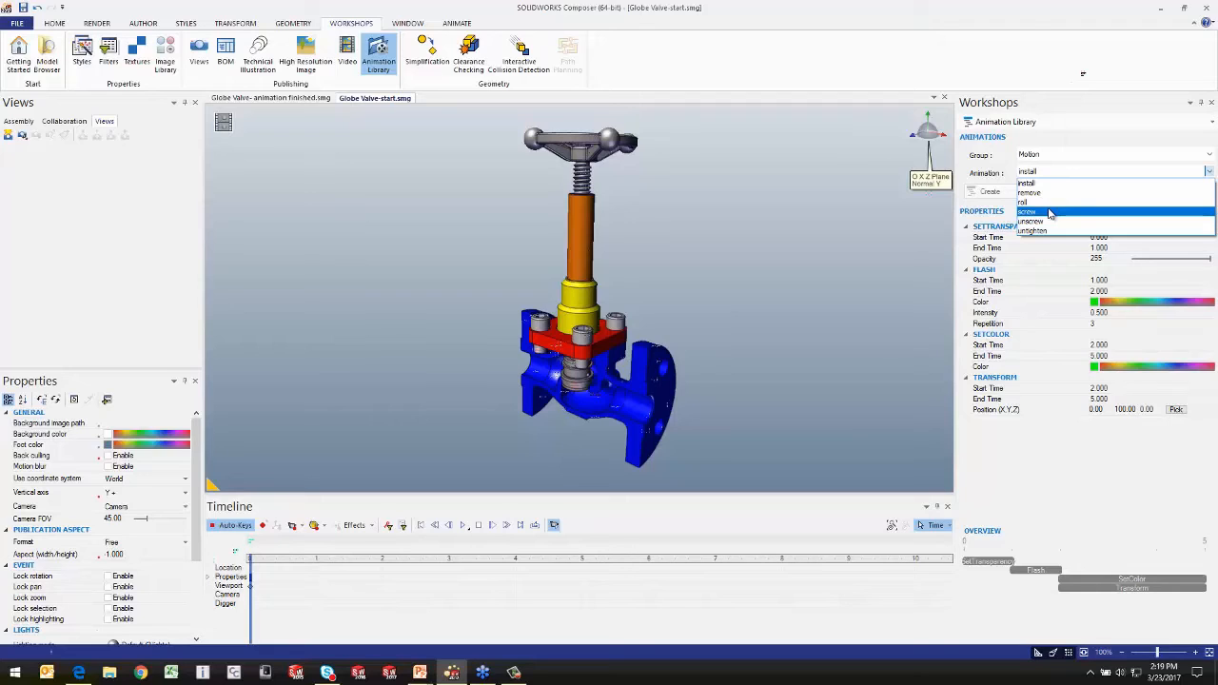
pyautogui.click(1035, 223)
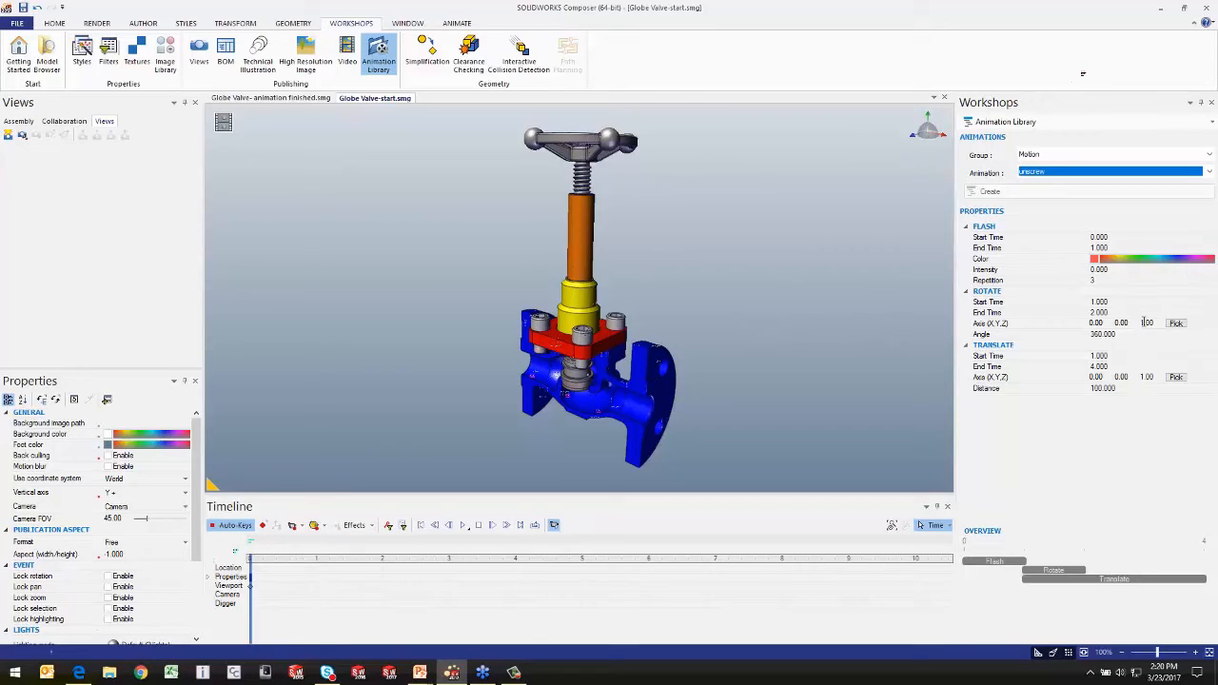
# Step: Pick the unscrew animation's rotation axis from the top face of the front socket head cap screw, giving 0, -1, 0
pyautogui.click(1177, 327)
pyautogui.scroll(3, 515, 355)
pyautogui.scroll(-3, 519, 352)
pyautogui.scroll(6, 569, 329)
pyautogui.scroll(3, 659, 333)
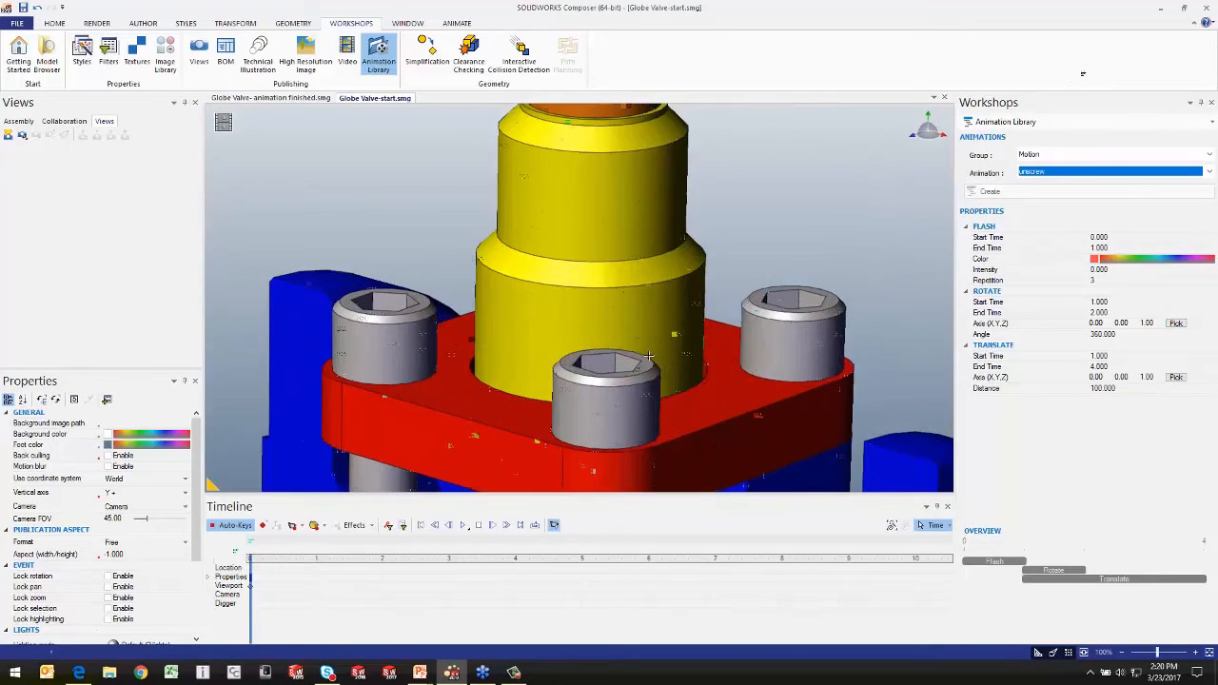
pyautogui.click(1177, 324)
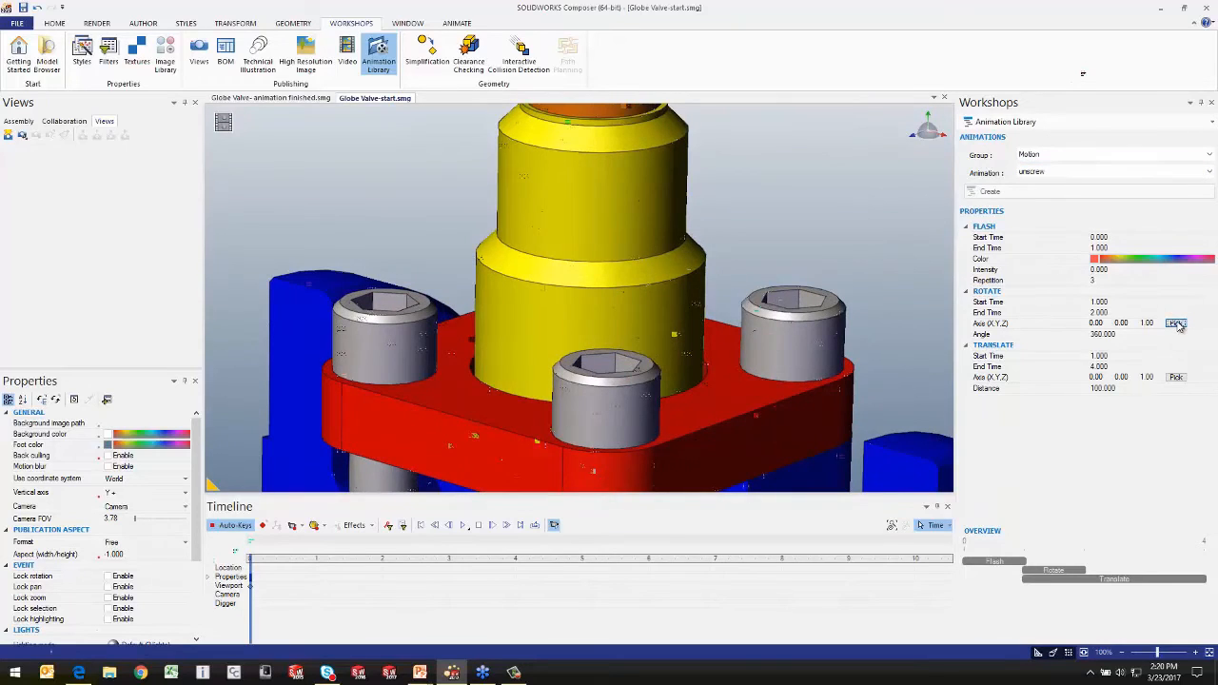
pyautogui.click(650, 370)
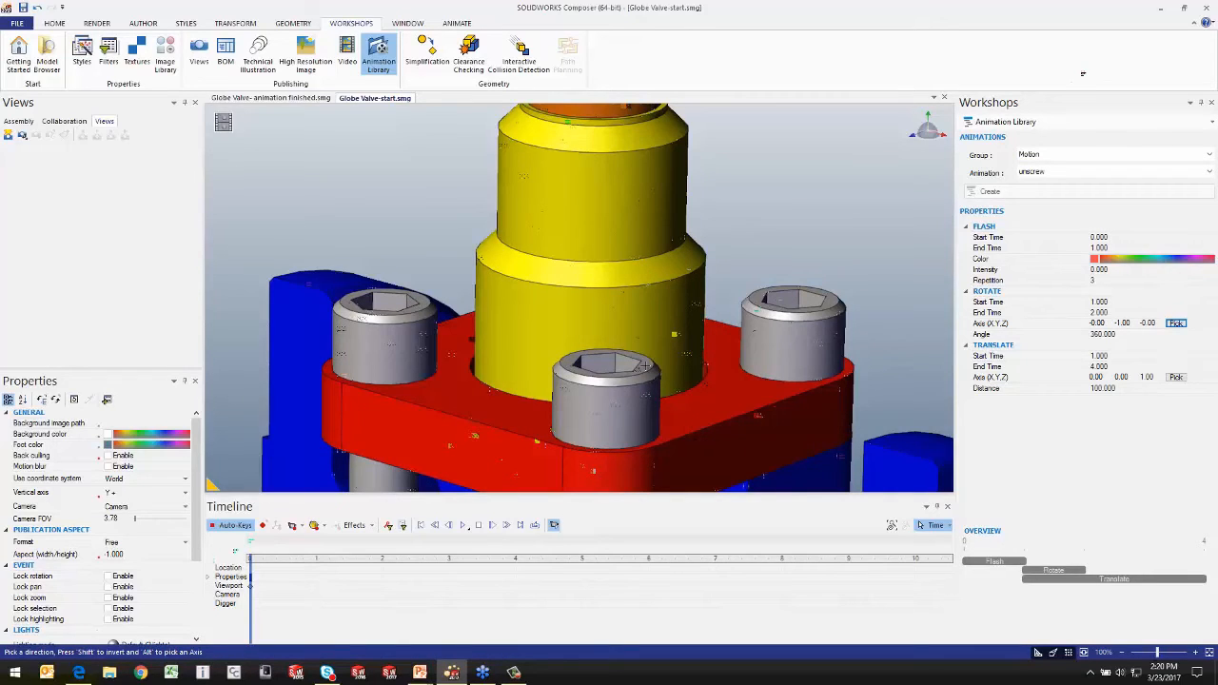
# Step: Pick the translation axis from the underside of the red flange so the movement direction is 0, 1, 0
pyautogui.scroll(-5, 646, 364)
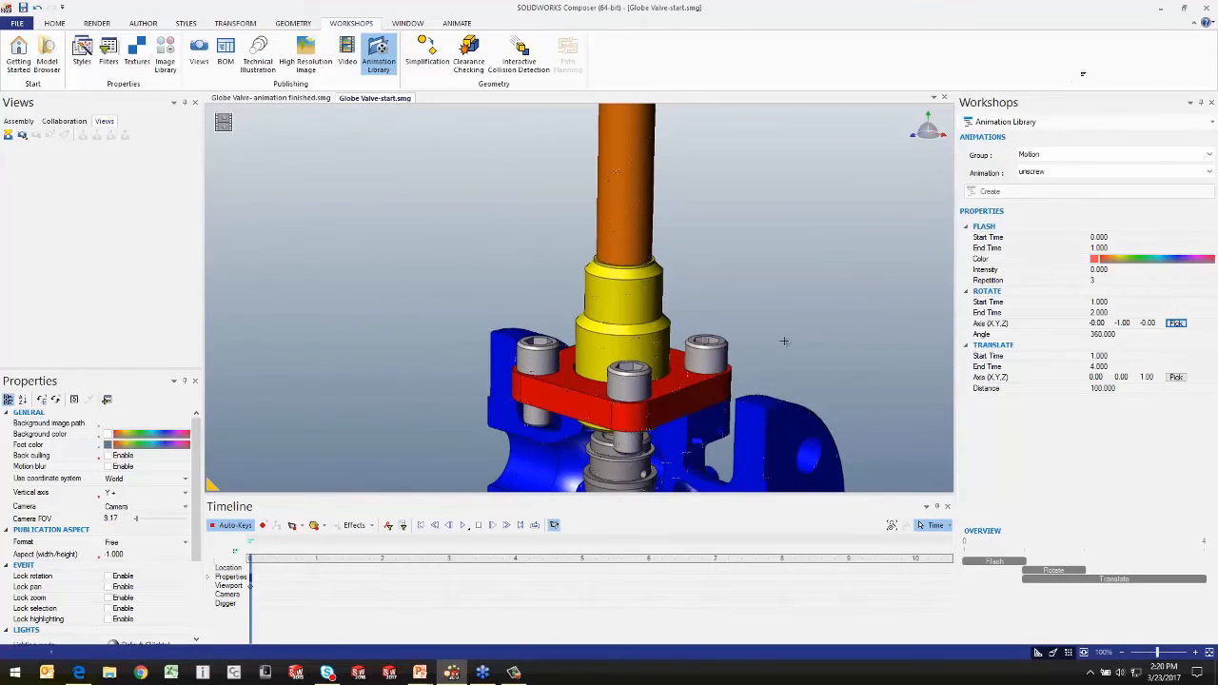
pyautogui.moveTo(783, 326); pyautogui.dragTo(798, 229, button='right')
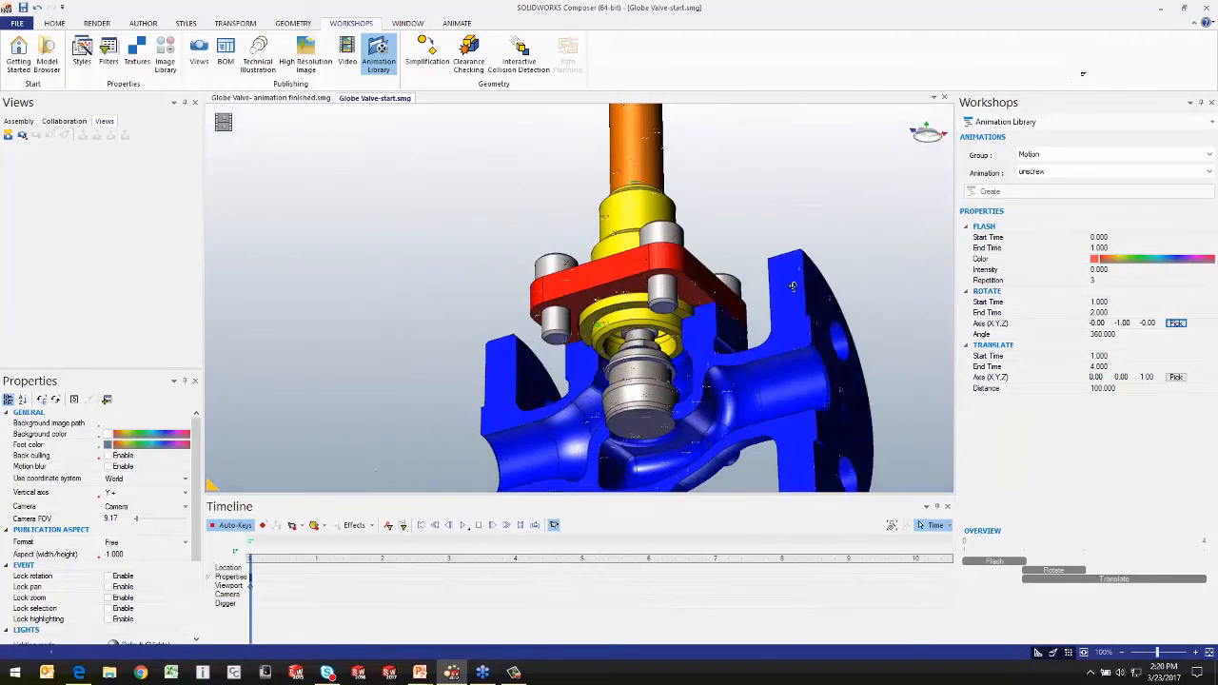
pyautogui.click(1180, 380)
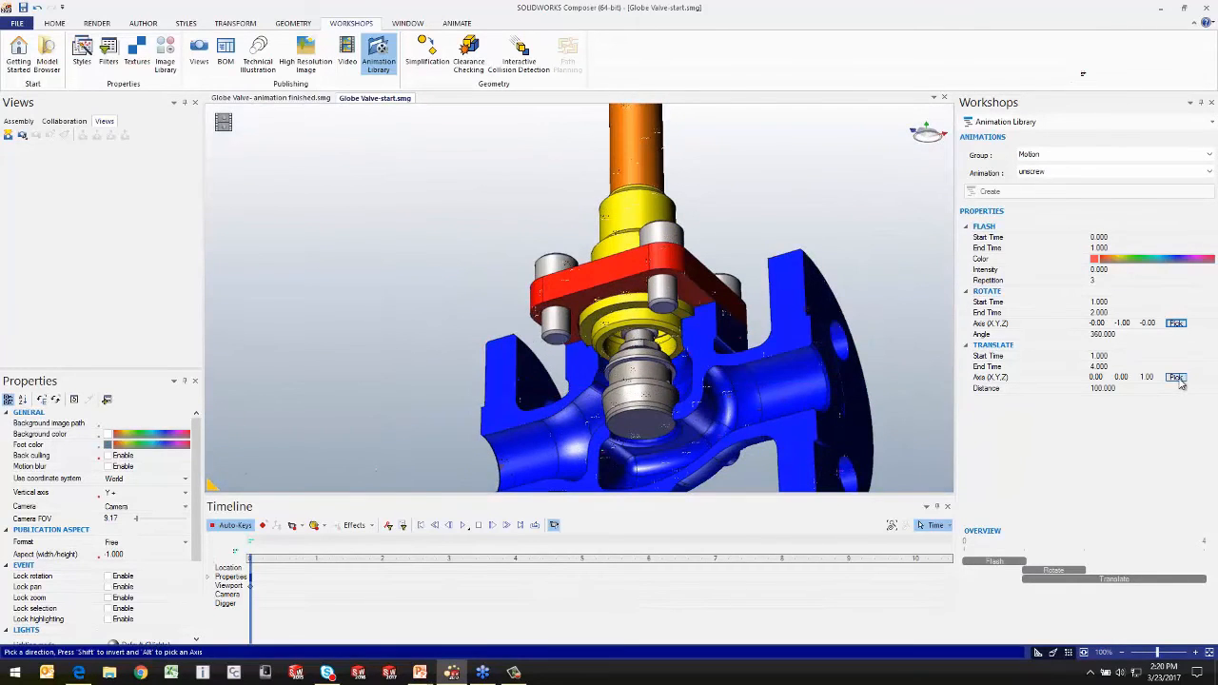
pyautogui.click(692, 295)
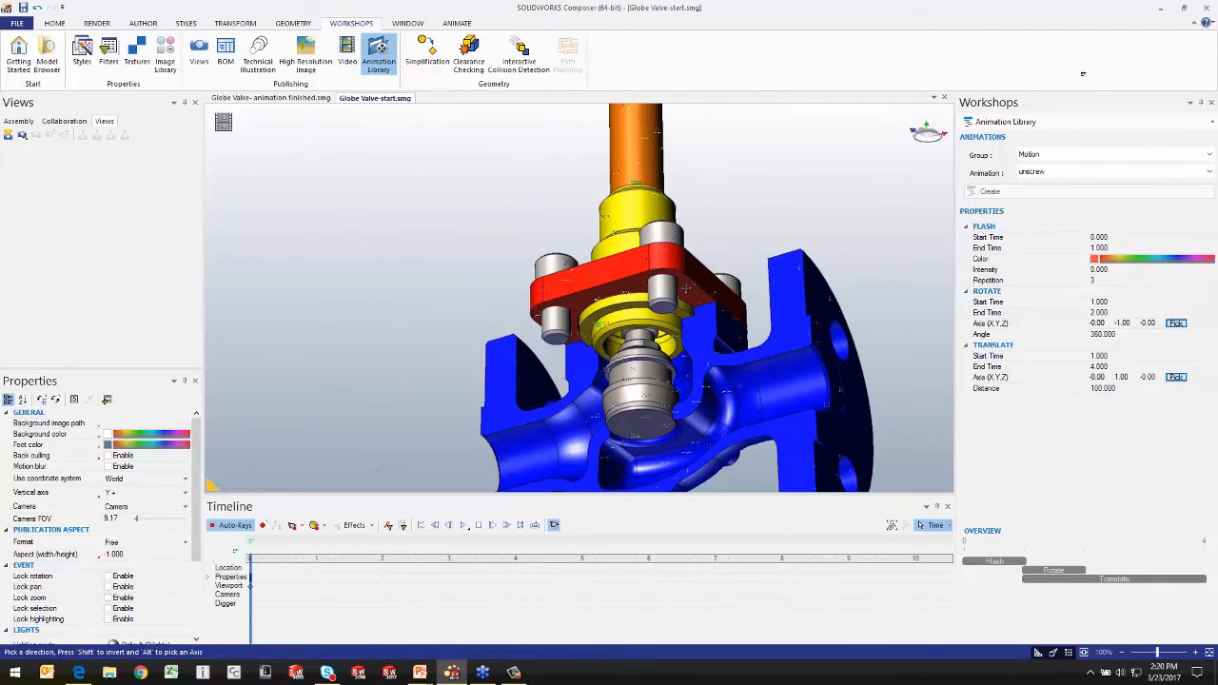
pyautogui.moveTo(745, 177); pyautogui.dragTo(701, 264)
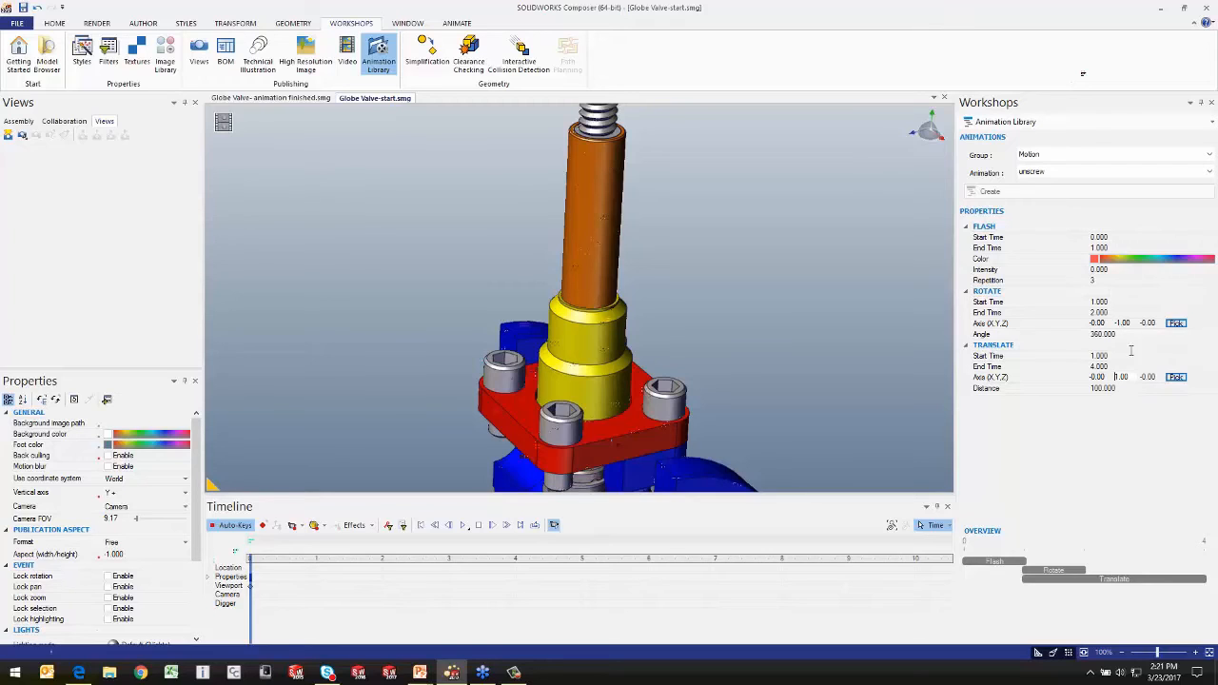
# Step: Create the unscrew animation on the front socket head cap screw and play it from the start
pyautogui.click(1140, 355)
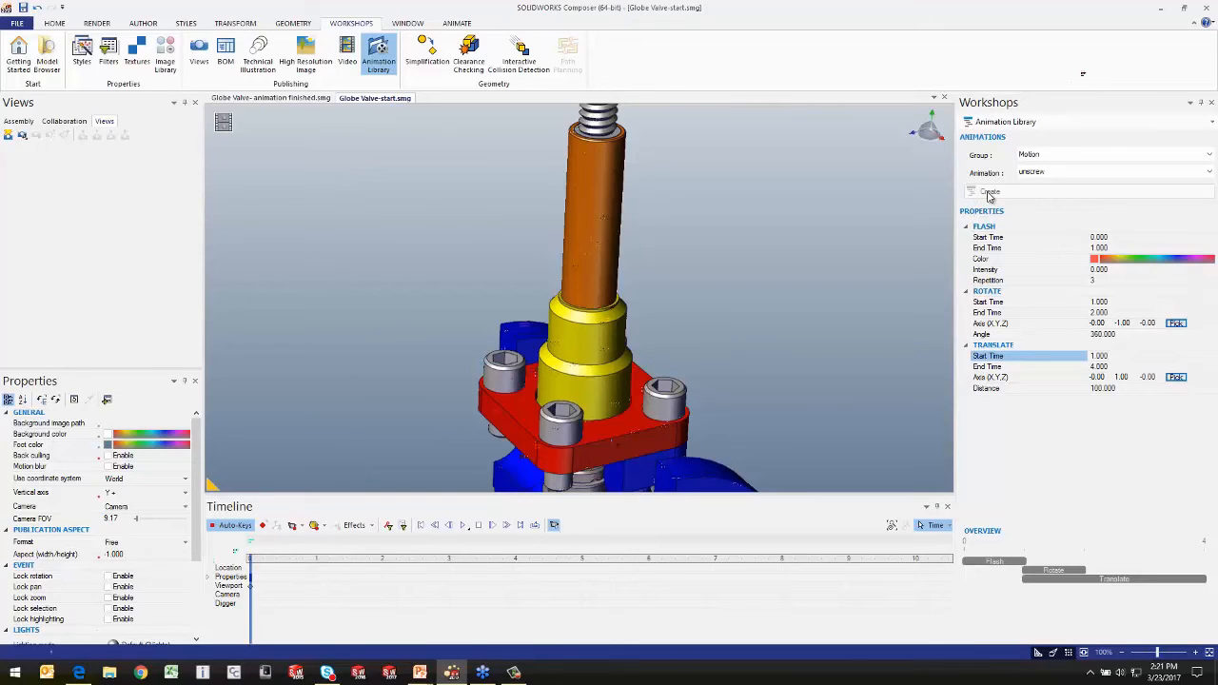
pyautogui.scroll(-2, 774, 417)
pyautogui.moveTo(773, 415); pyautogui.dragTo(785, 371, button='middle')
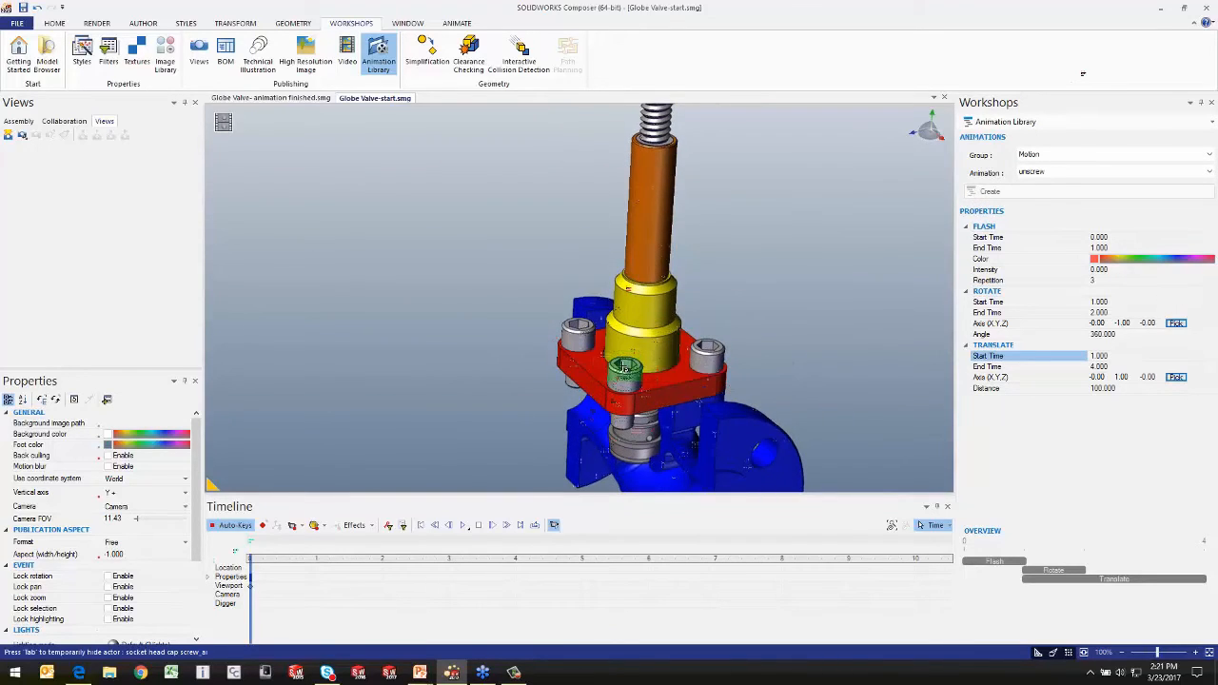
pyautogui.click(623, 371)
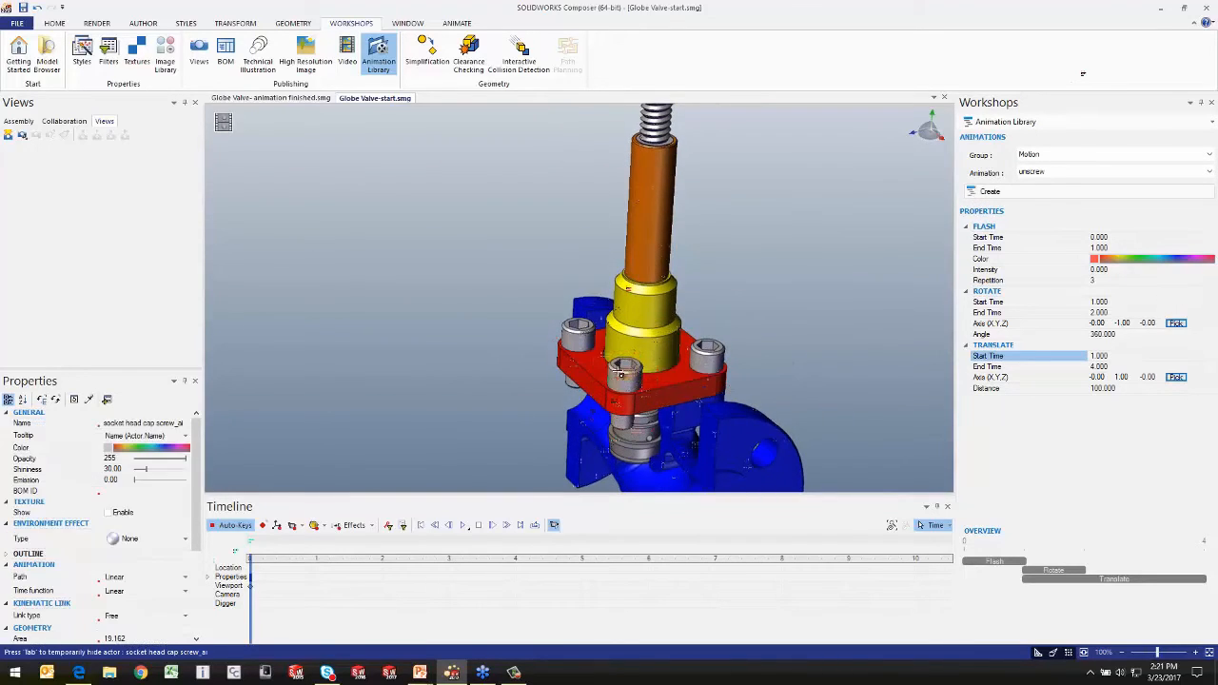
pyautogui.click(990, 191)
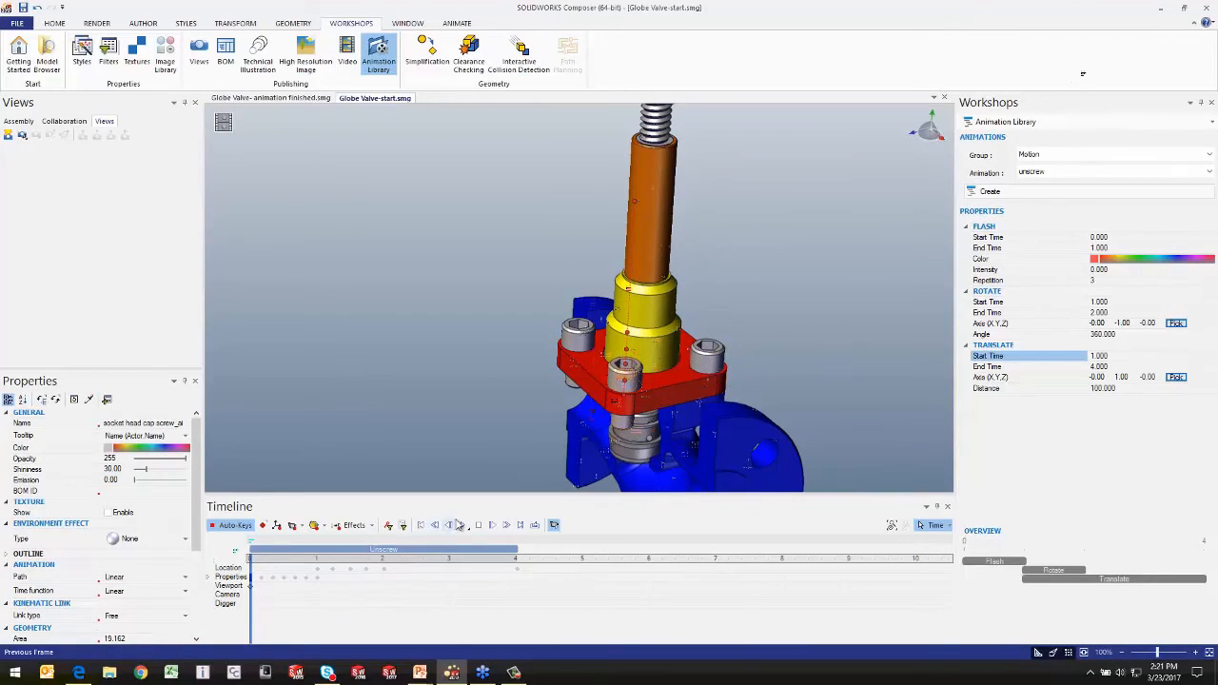
pyautogui.click(455, 447)
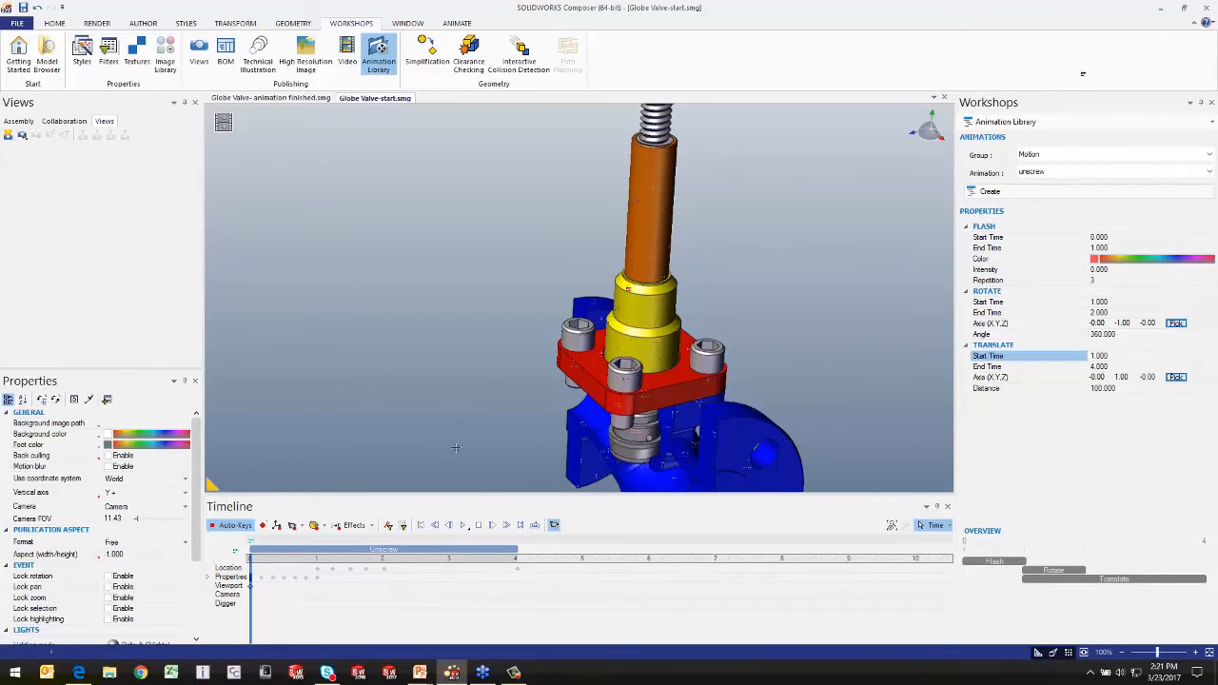
pyautogui.click(463, 527)
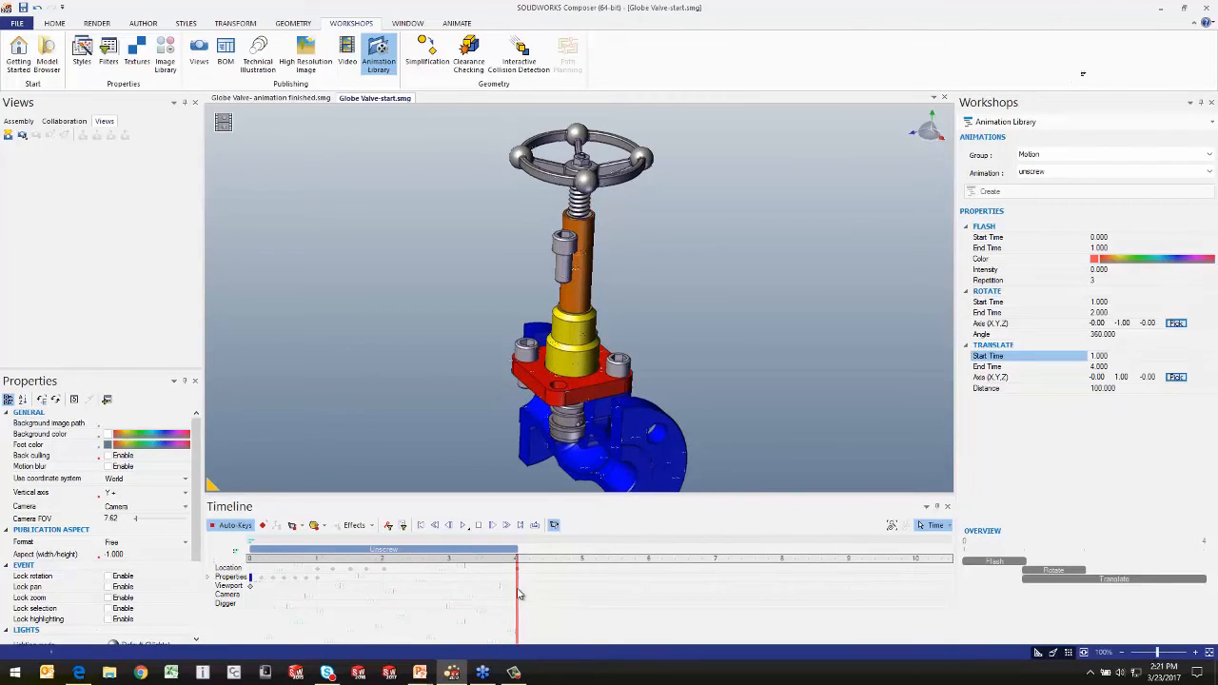
# Step: Inspect the Unscrew clip's properties, move the time bar to about 4.3 seconds and review the list of Motion animations
pyautogui.moveTo(519, 587); pyautogui.dragTo(548, 576)
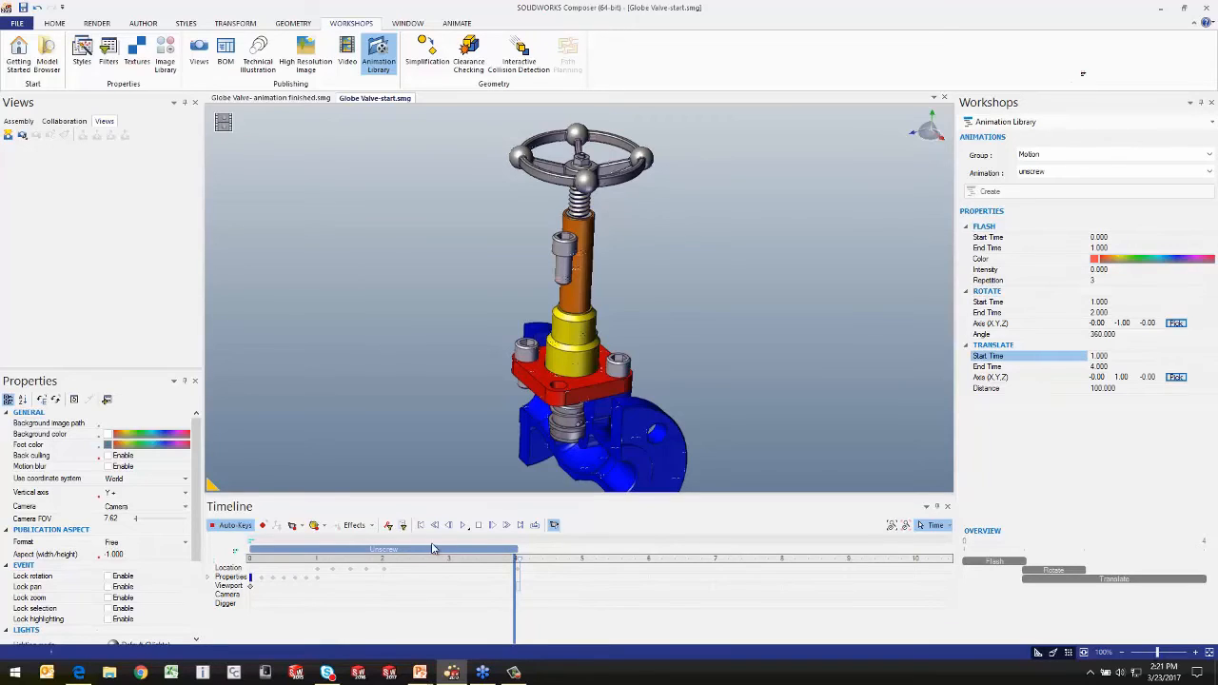
pyautogui.click(425, 549)
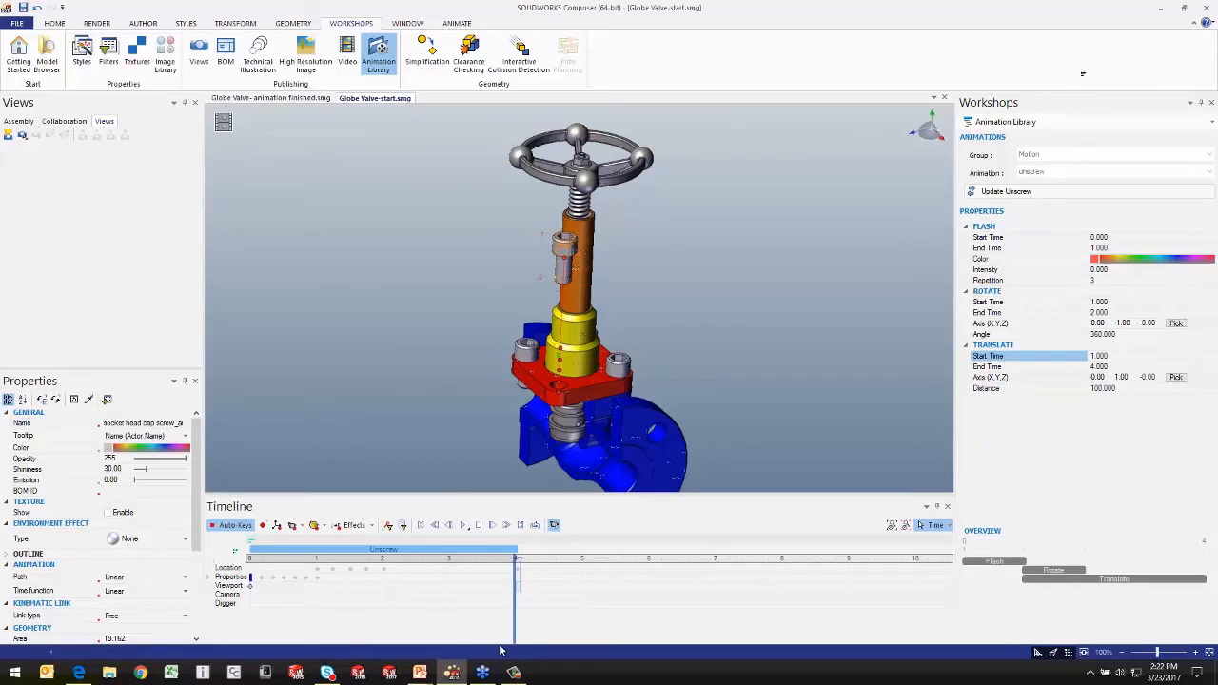
pyautogui.moveTo(514, 617); pyautogui.dragTo(536, 617)
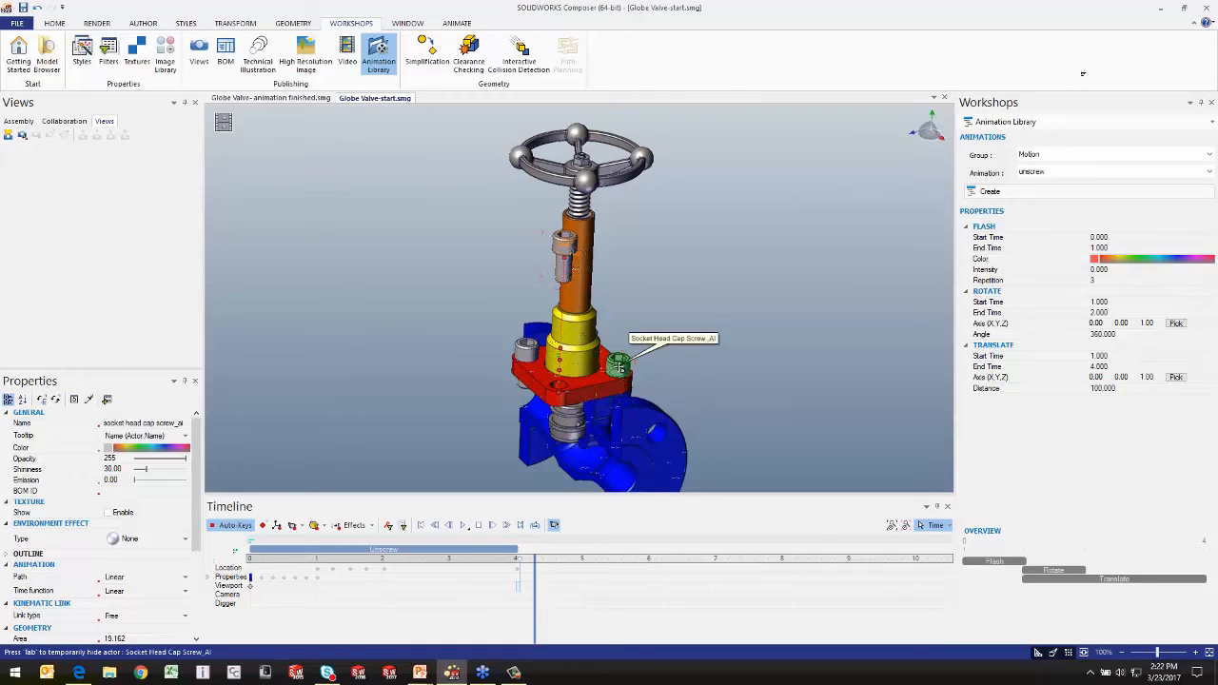
pyautogui.click(1101, 172)
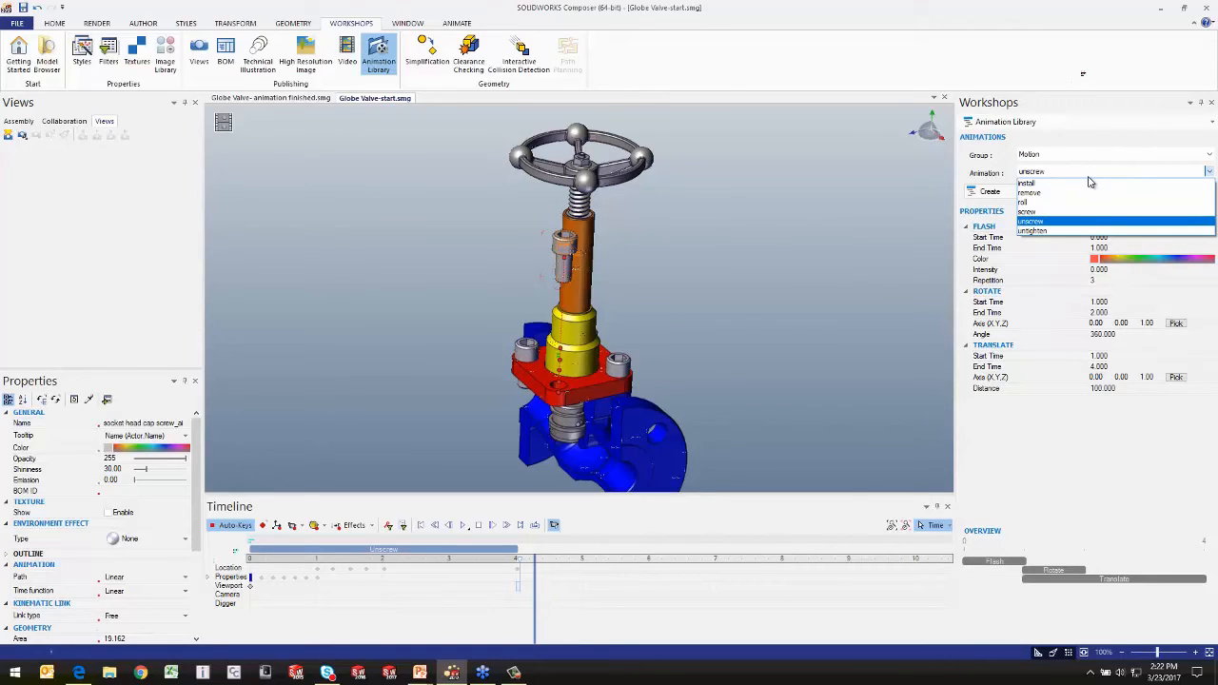
pyautogui.click(779, 274)
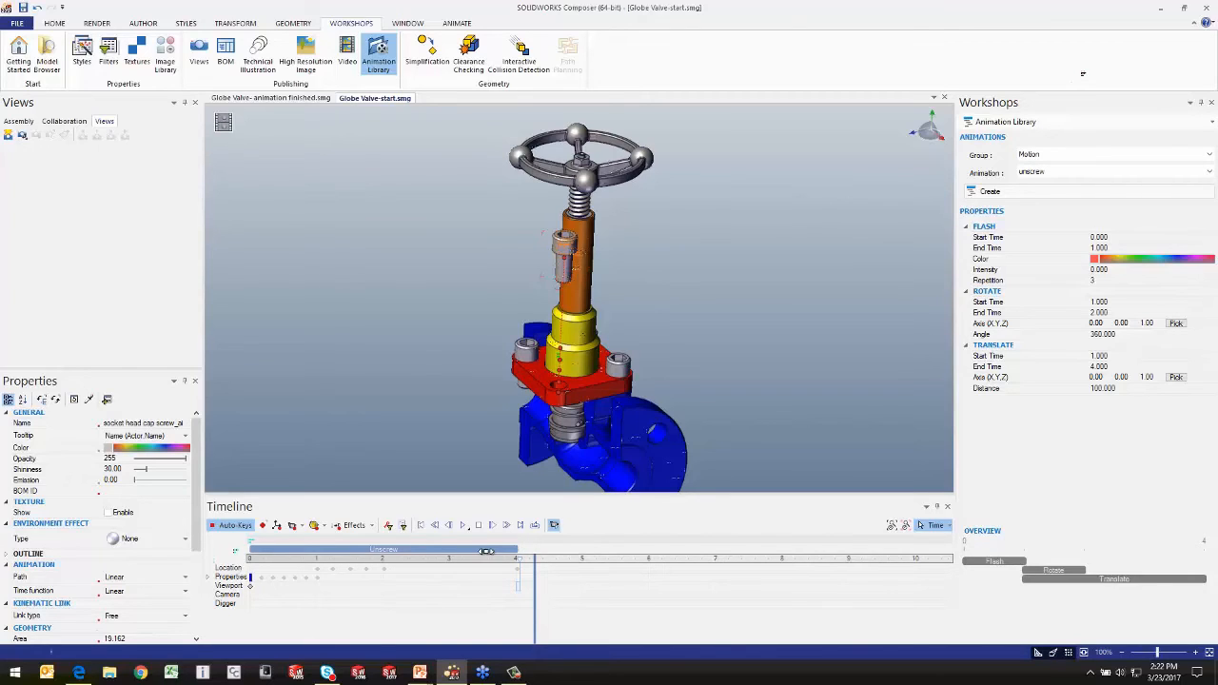
# Step: Try shifting the Unscrew clip along the timeline and its Rotate segment slightly earlier in the overview
pyautogui.click(485, 553)
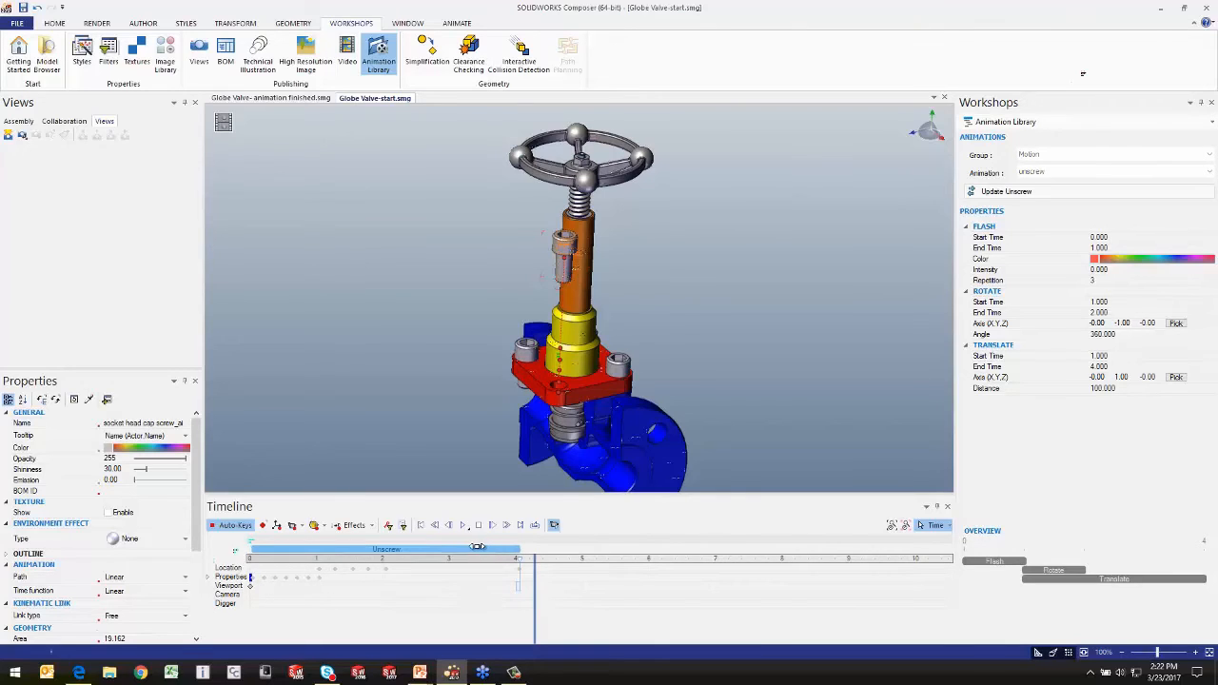
pyautogui.moveTo(435, 557); pyautogui.dragTo(412, 570)
pyautogui.moveTo(1052, 569)
pyautogui.mouseDown()
pyautogui.moveTo(1014, 569)
pyautogui.moveTo(1085, 569)
pyautogui.moveTo(1029, 568)
pyautogui.mouseUp()
pyautogui.click(839, 245)
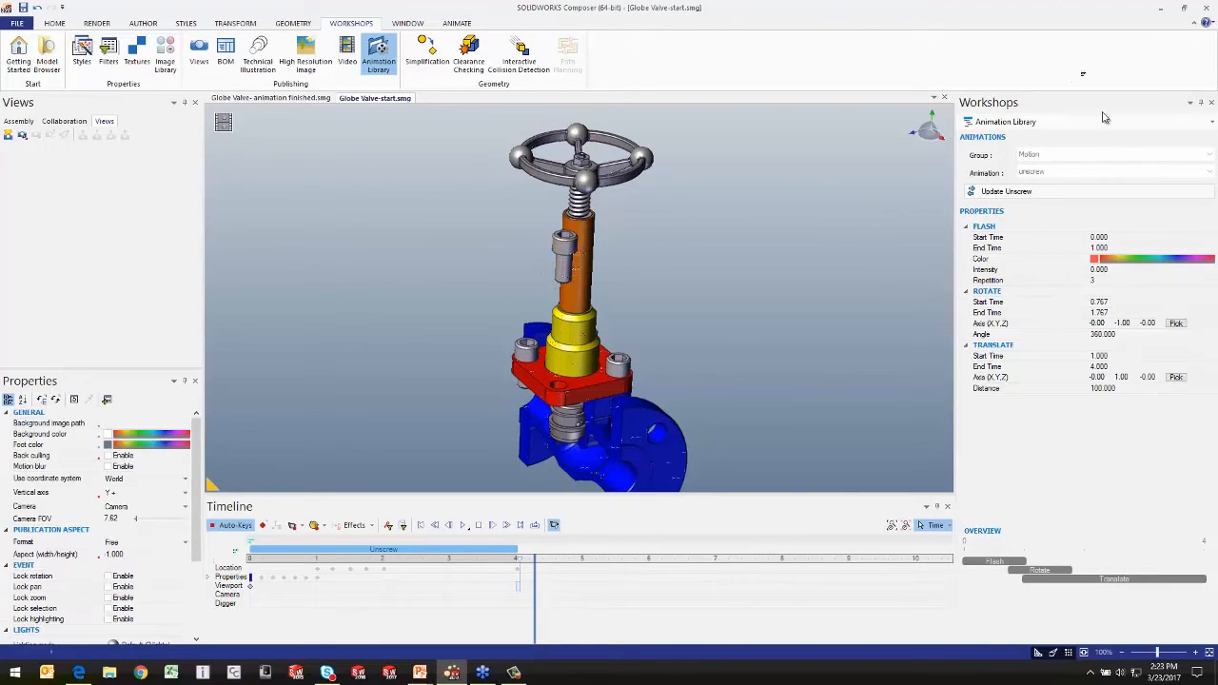
# Step: Close the Animation Library workshop and set a location key for the raised cap screw at about 4.3 seconds
pyautogui.click(1213, 103)
pyautogui.moveTo(810, 264)
pyautogui.mouseDown()
pyautogui.moveTo(845, 243)
pyautogui.moveTo(829, 264)
pyautogui.mouseUp()
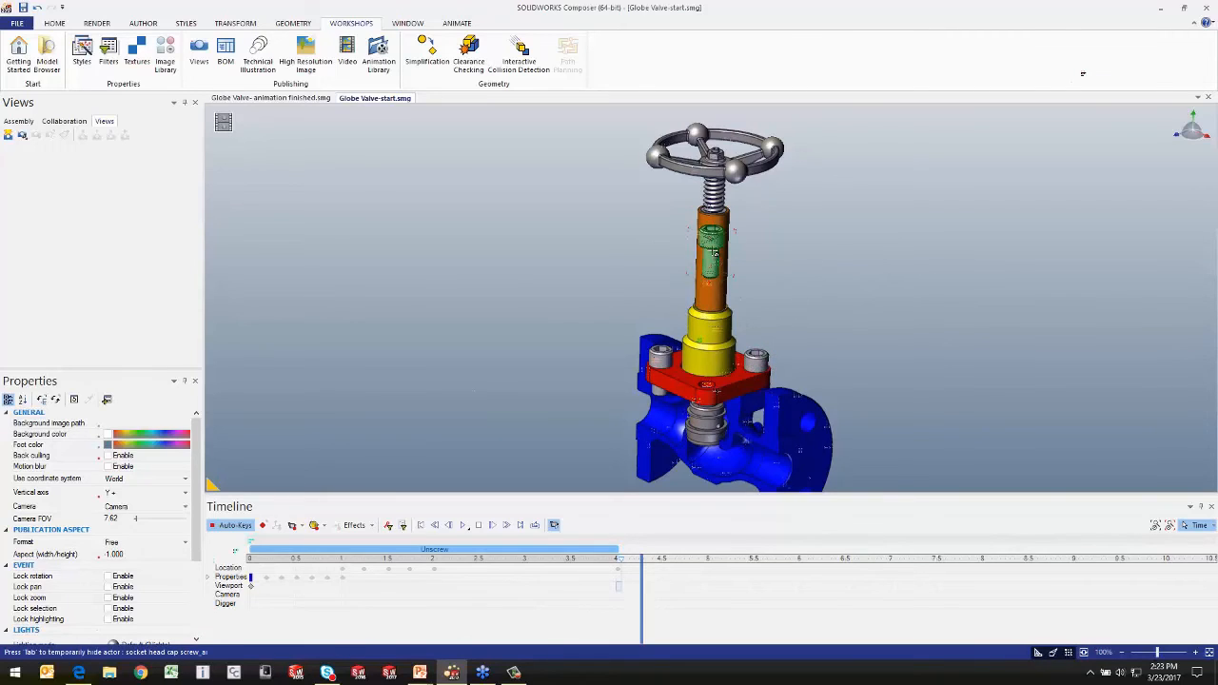
pyautogui.click(715, 252)
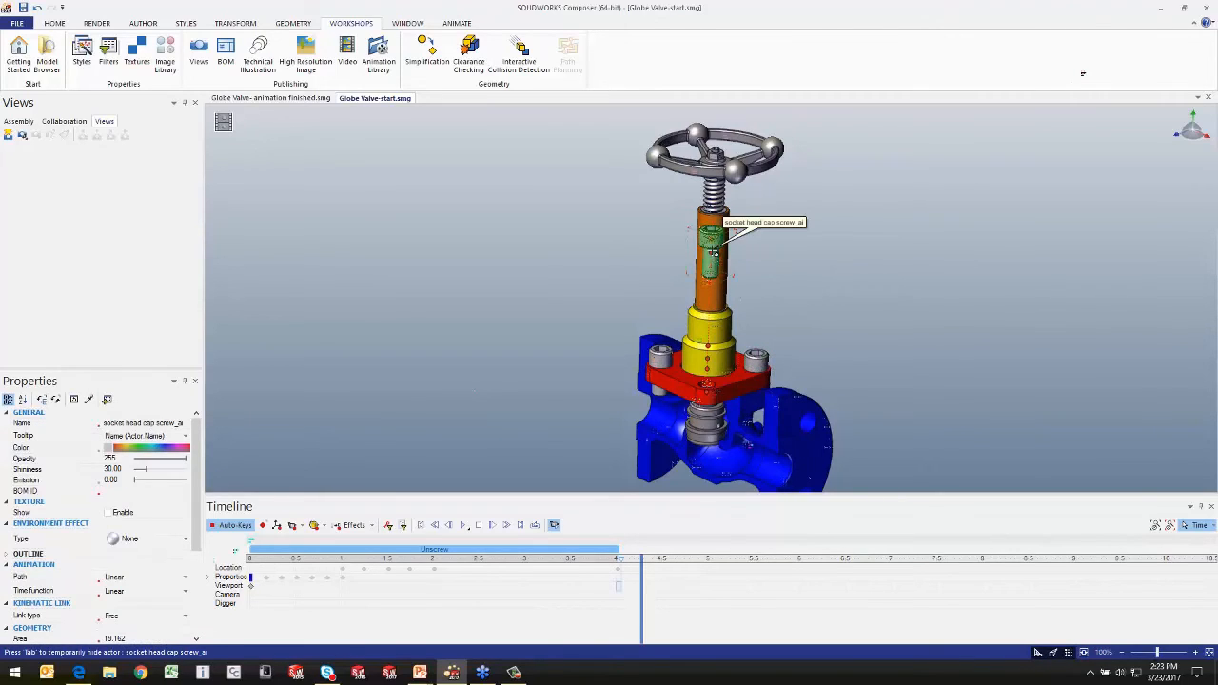
pyautogui.click(276, 526)
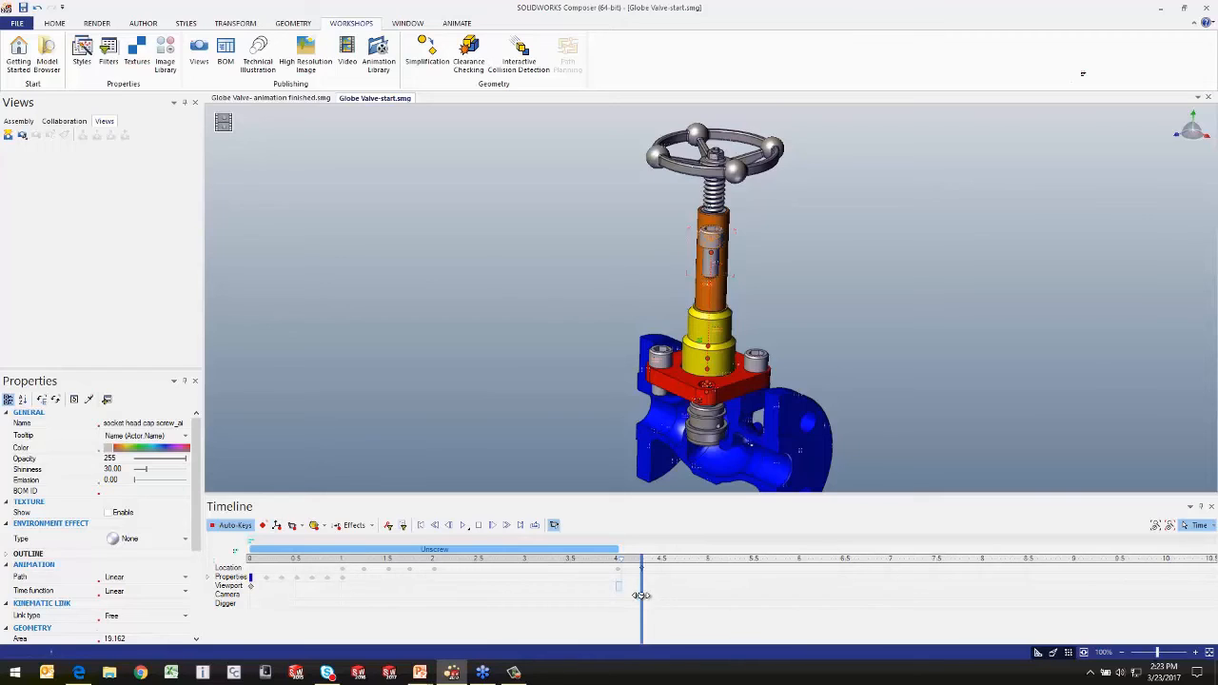
# Step: Restore the raised cap screw to its neutral position at about 5.6 seconds on the timeline
pyautogui.moveTo(657, 595); pyautogui.dragTo(765, 595)
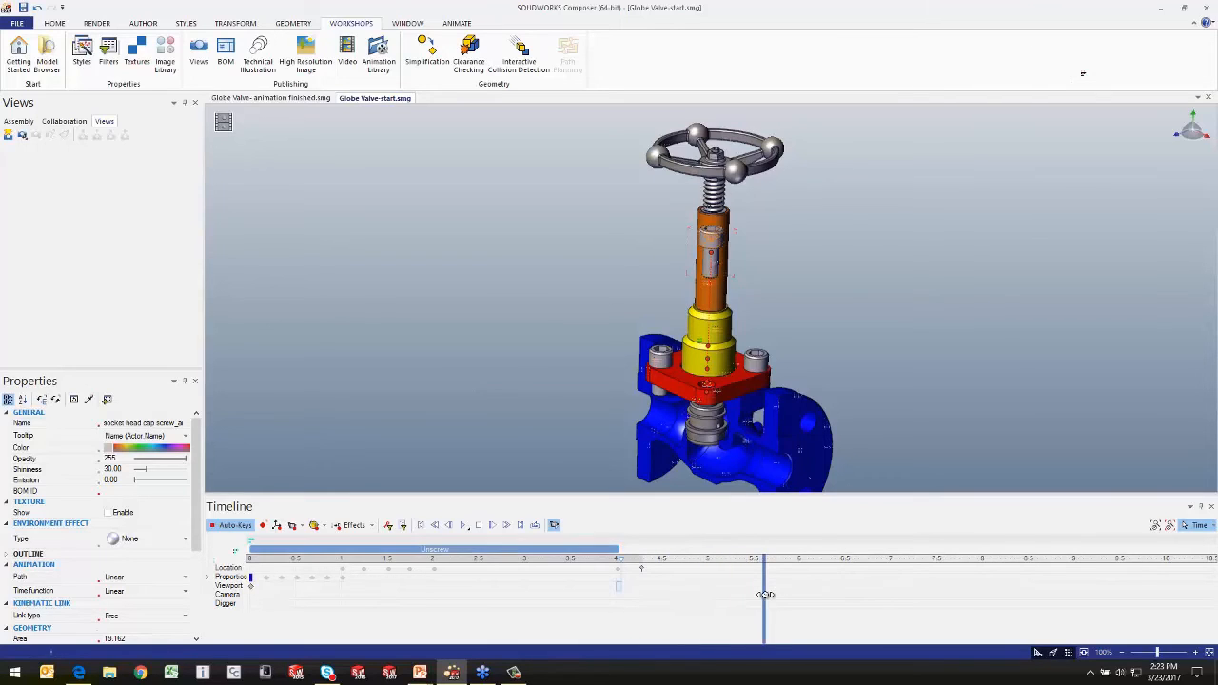
pyautogui.click(236, 24)
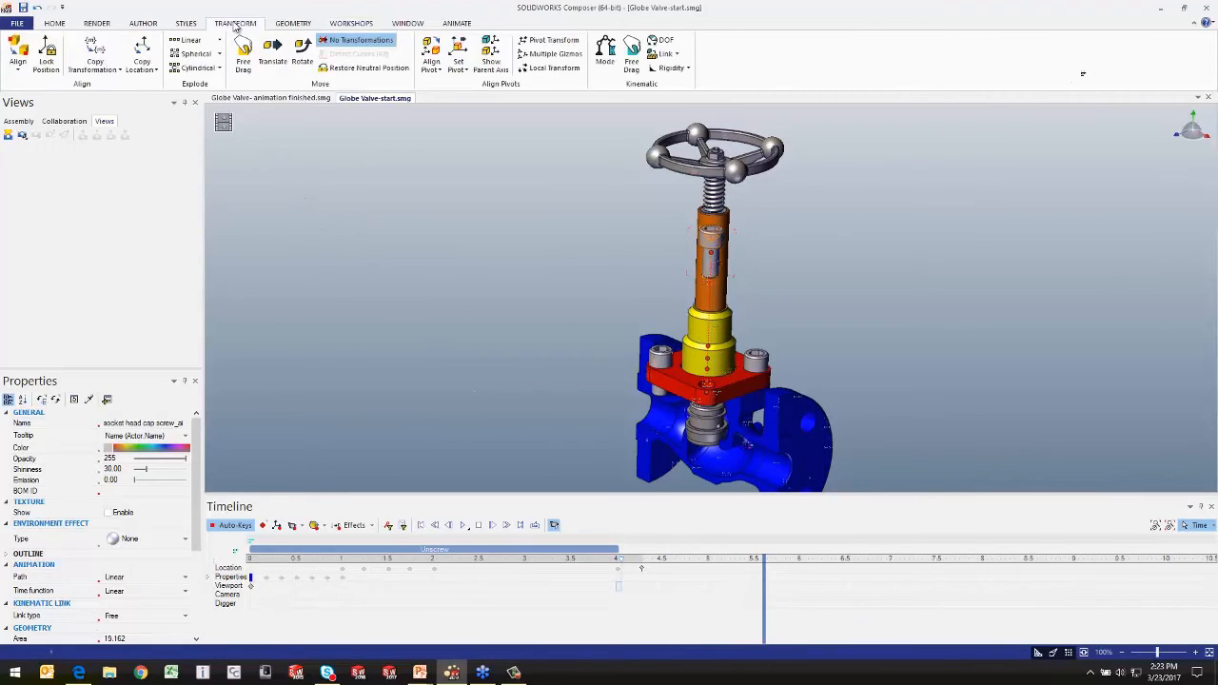
pyautogui.click(354, 72)
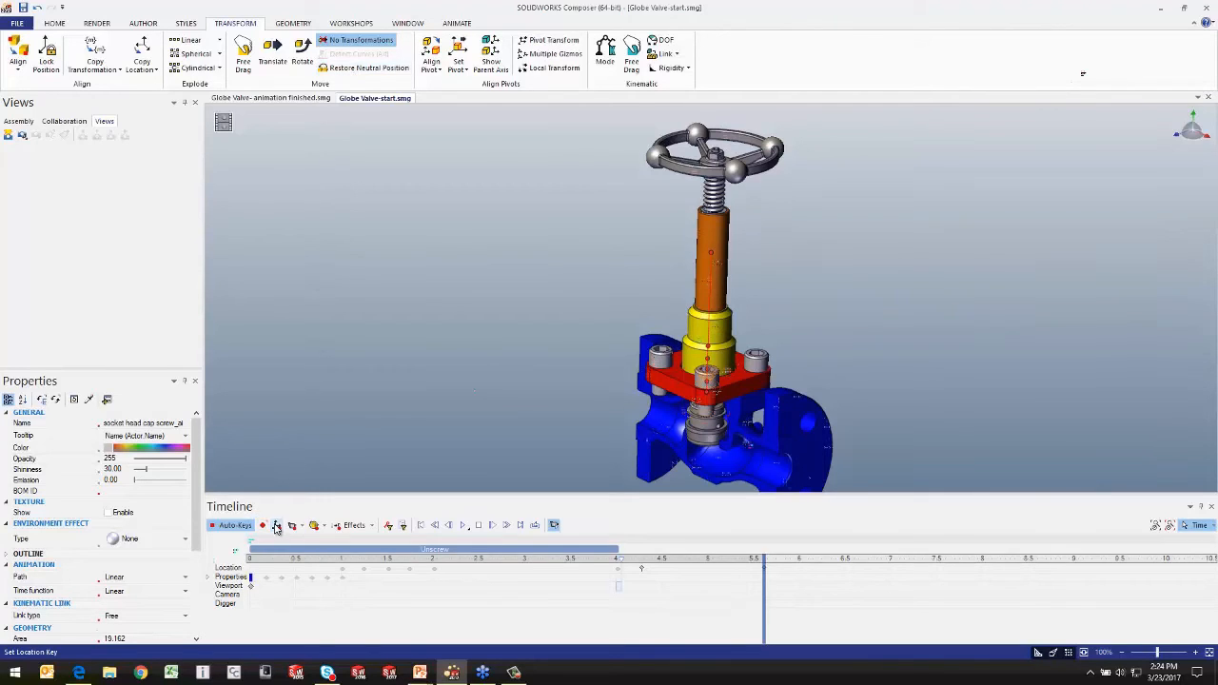
# Step: Deselect the cap screw and play the animation from the start of the timeline
pyautogui.click(522, 484)
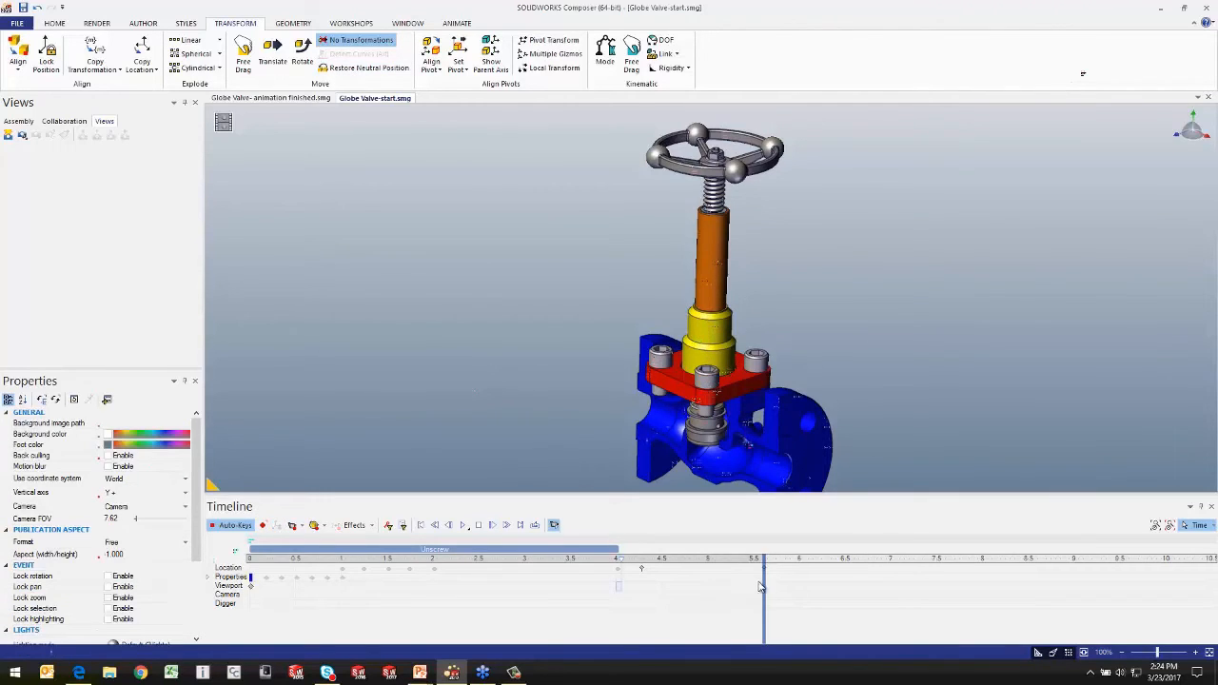
pyautogui.click(420, 526)
pyautogui.click(464, 526)
pyautogui.moveTo(842, 358)
pyautogui.mouseDown()
pyautogui.moveTo(851, 328)
pyautogui.moveTo(843, 356)
pyautogui.mouseUp()
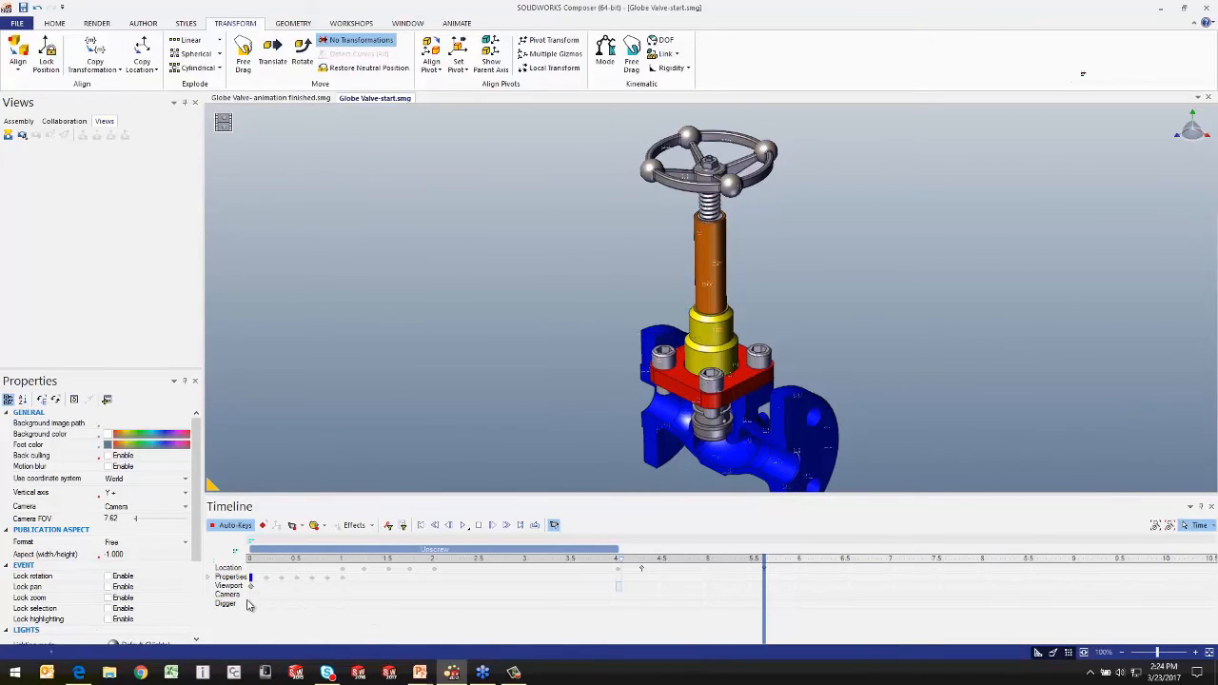
pyautogui.moveTo(419, 433); pyautogui.dragTo(452, 412, button='right')
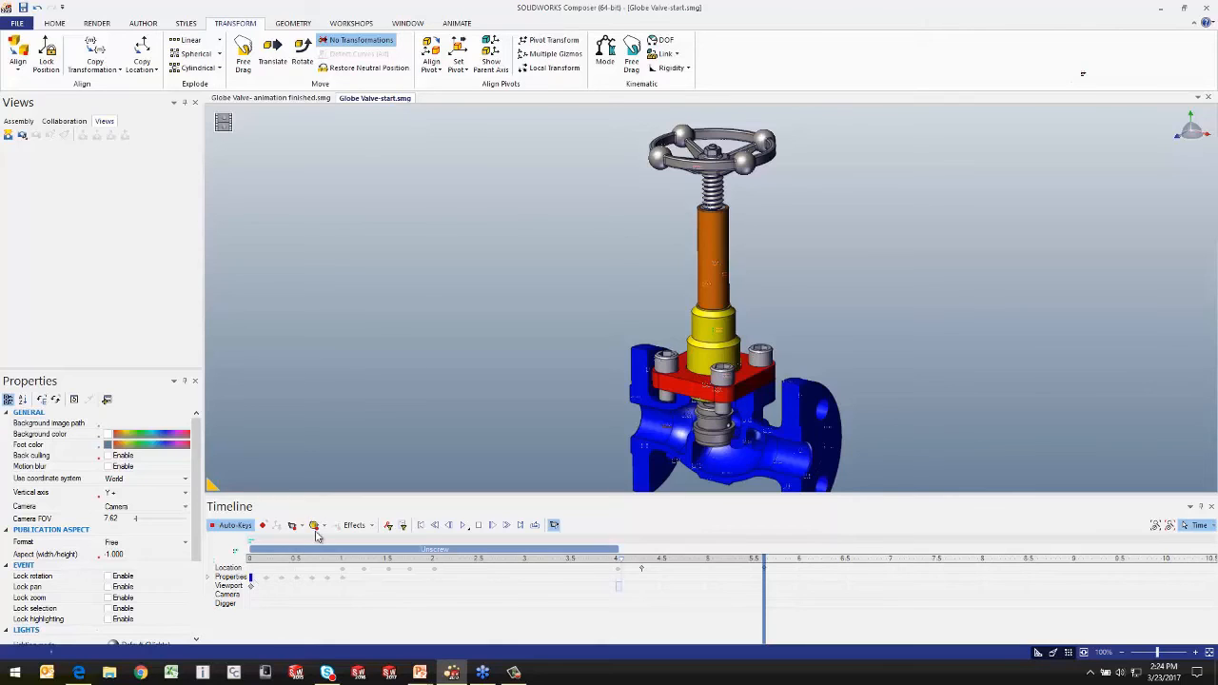
pyautogui.scroll(-2, 584, 394)
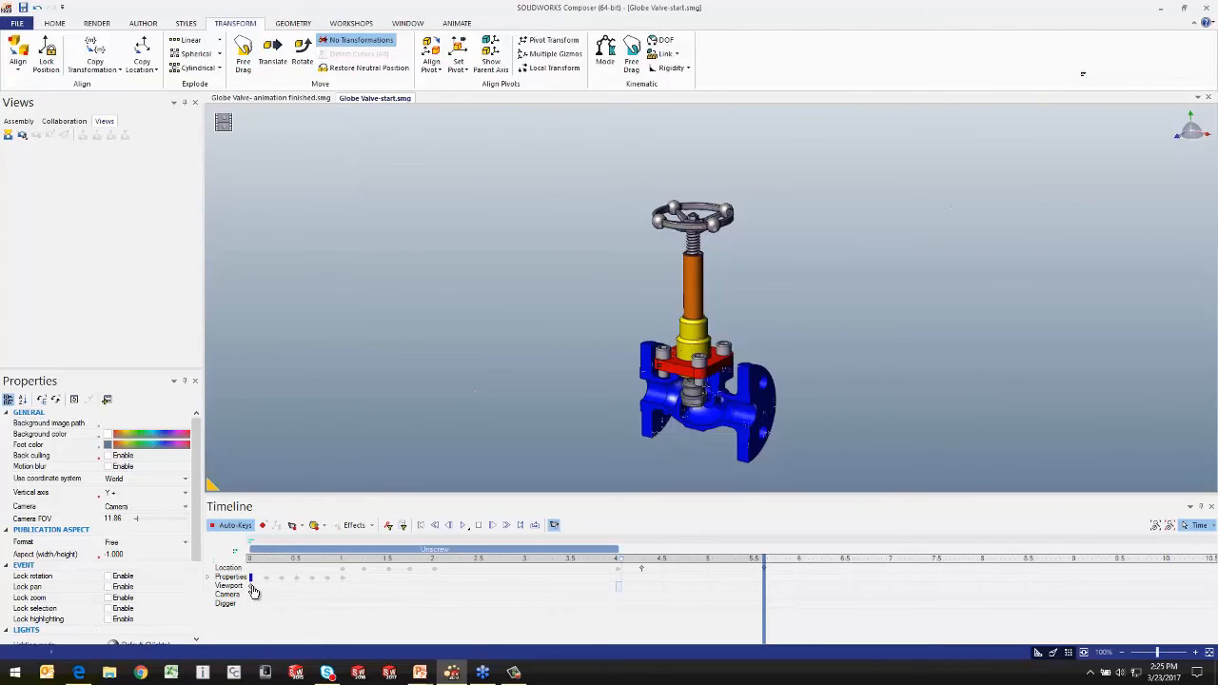
pyautogui.hotkey('alt', 'Tab')
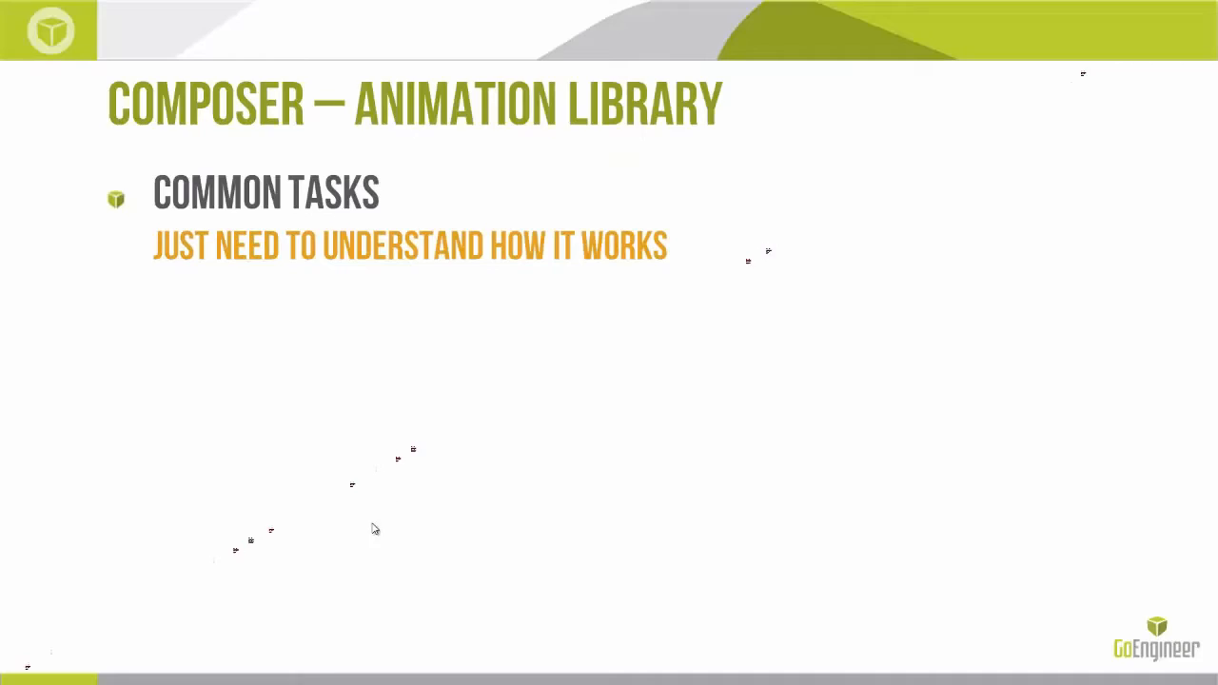
pyautogui.click(473, 391)
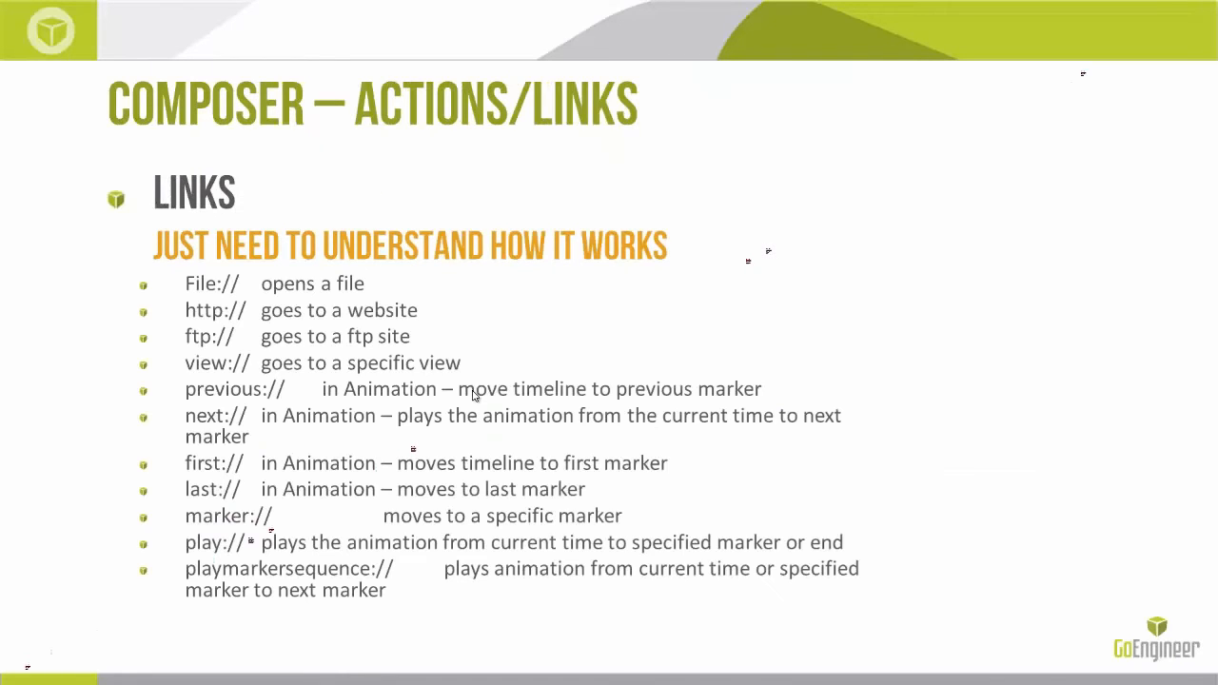
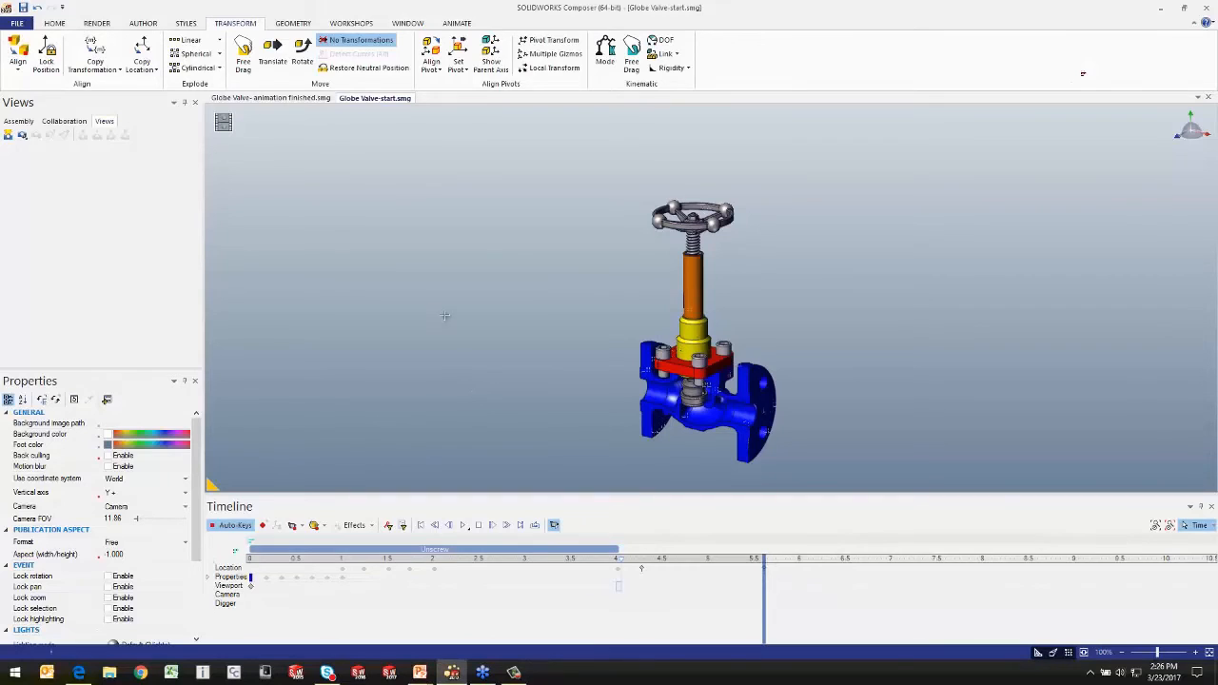
# Step: Switch to the Globe Valve- animation finished document and examine the event link of the Previous playback button
pyautogui.click(285, 99)
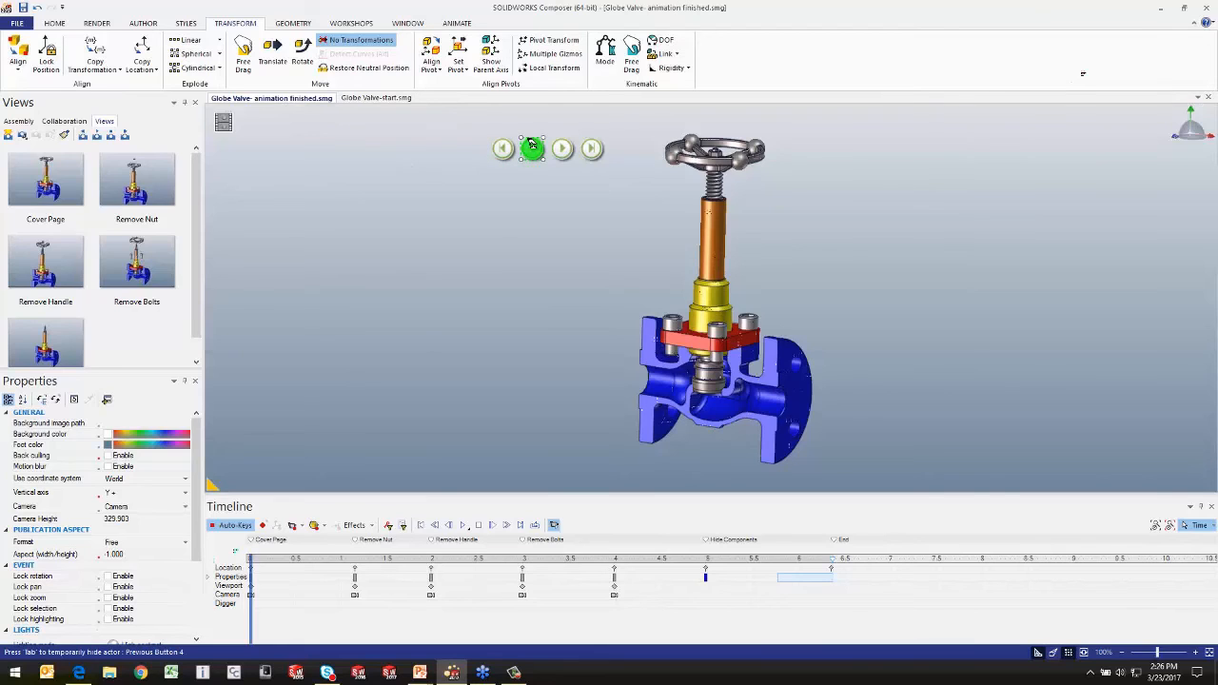
pyautogui.click(533, 145)
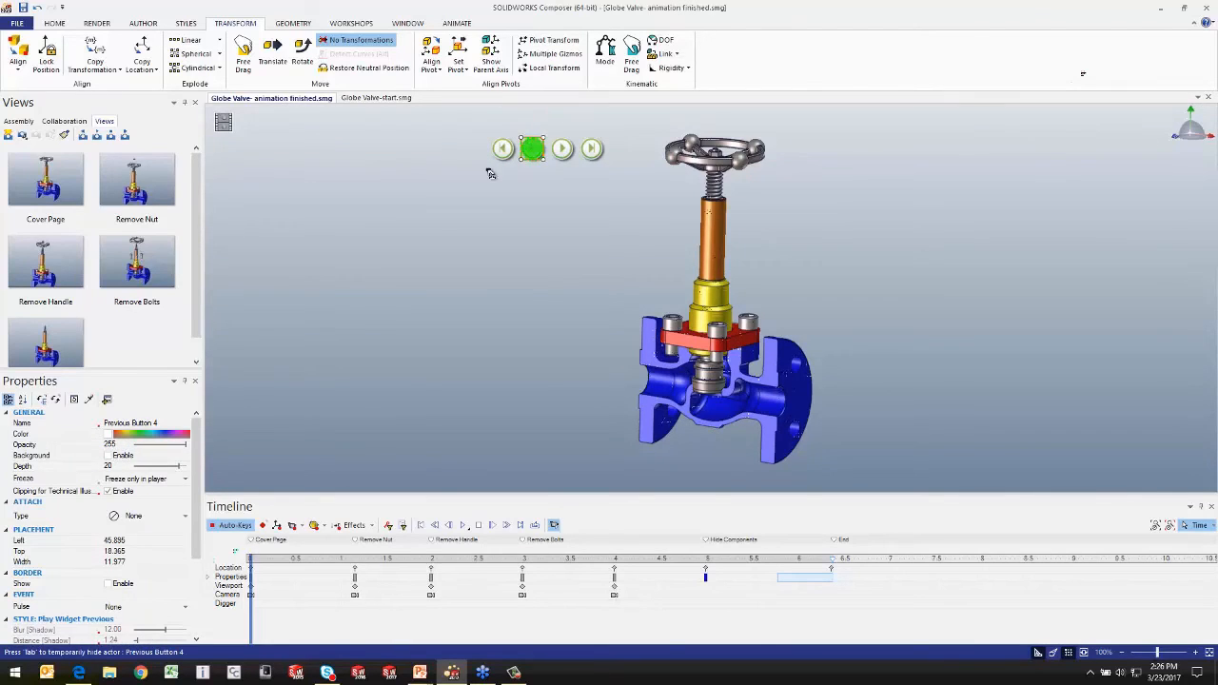
pyautogui.scroll(-4, 199, 448)
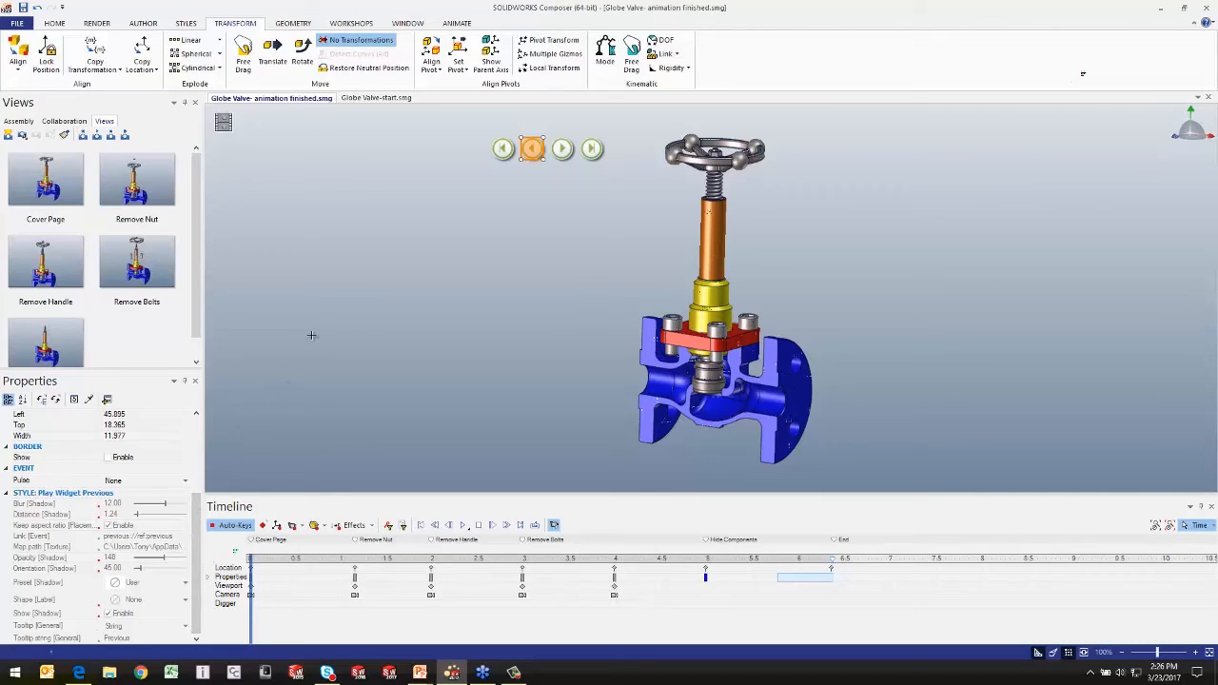
pyautogui.click(398, 265)
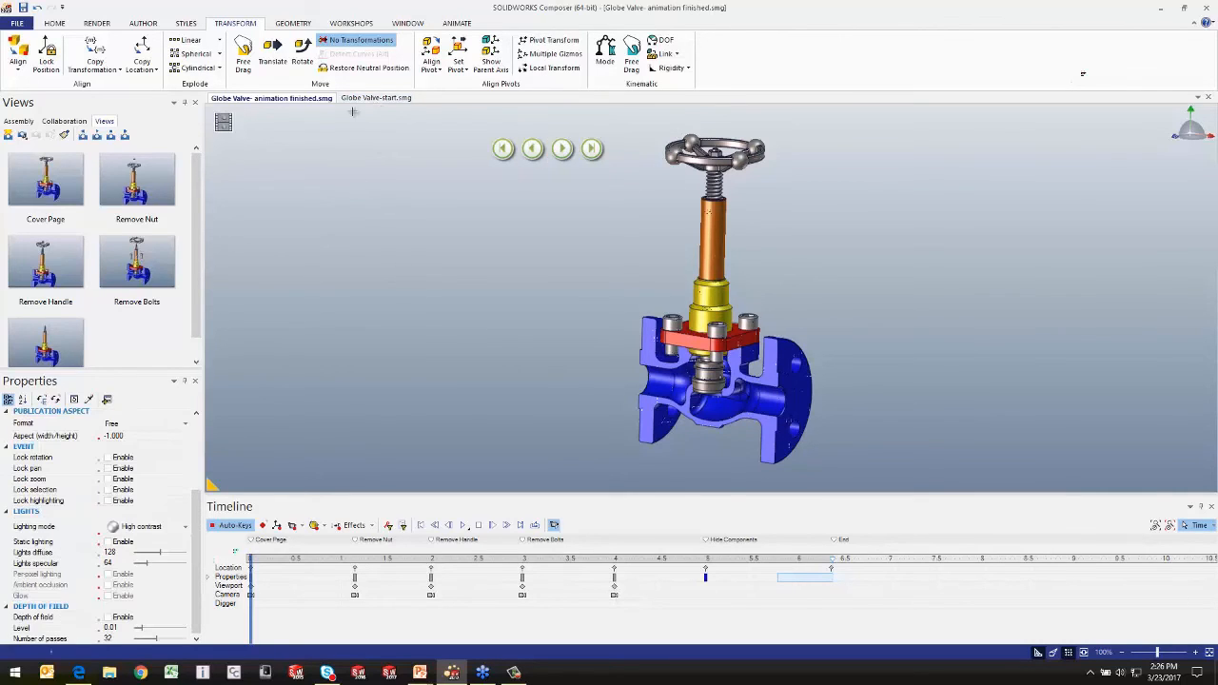
# Step: Return to the Globe Valve-start document and examine the event link assigned to the blue valve body
pyautogui.click(352, 98)
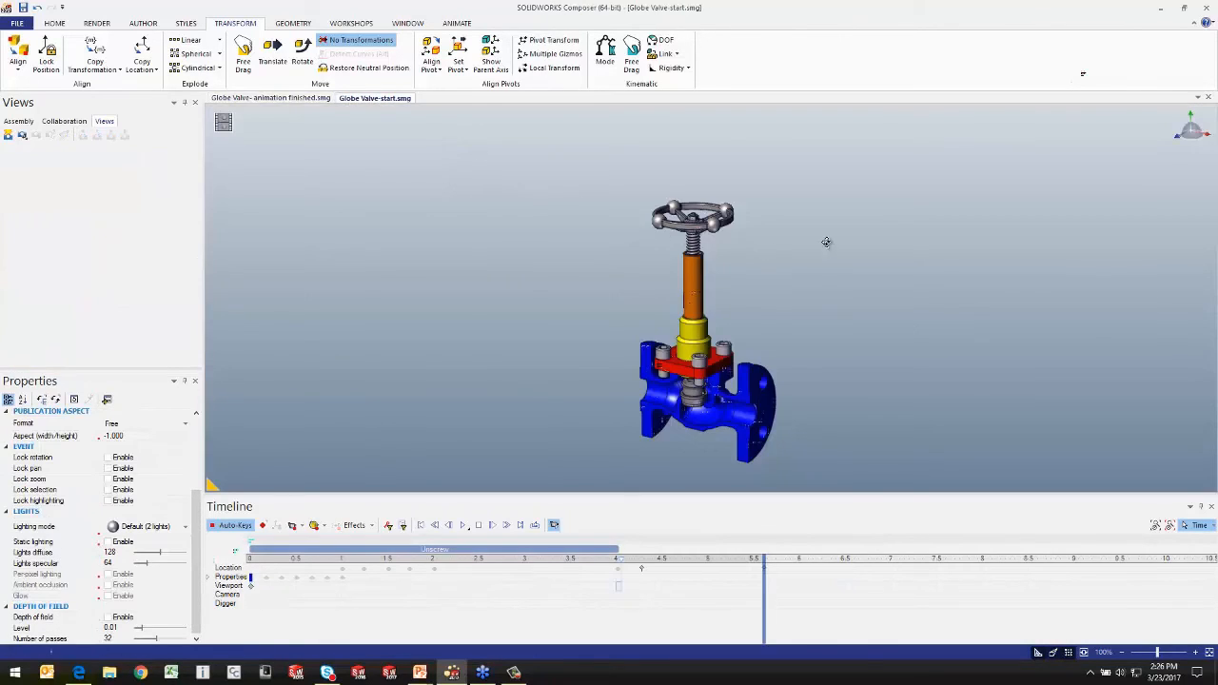
pyautogui.moveTo(827, 239)
pyautogui.mouseDown()
pyautogui.moveTo(809, 258)
pyautogui.moveTo(825, 241)
pyautogui.mouseUp()
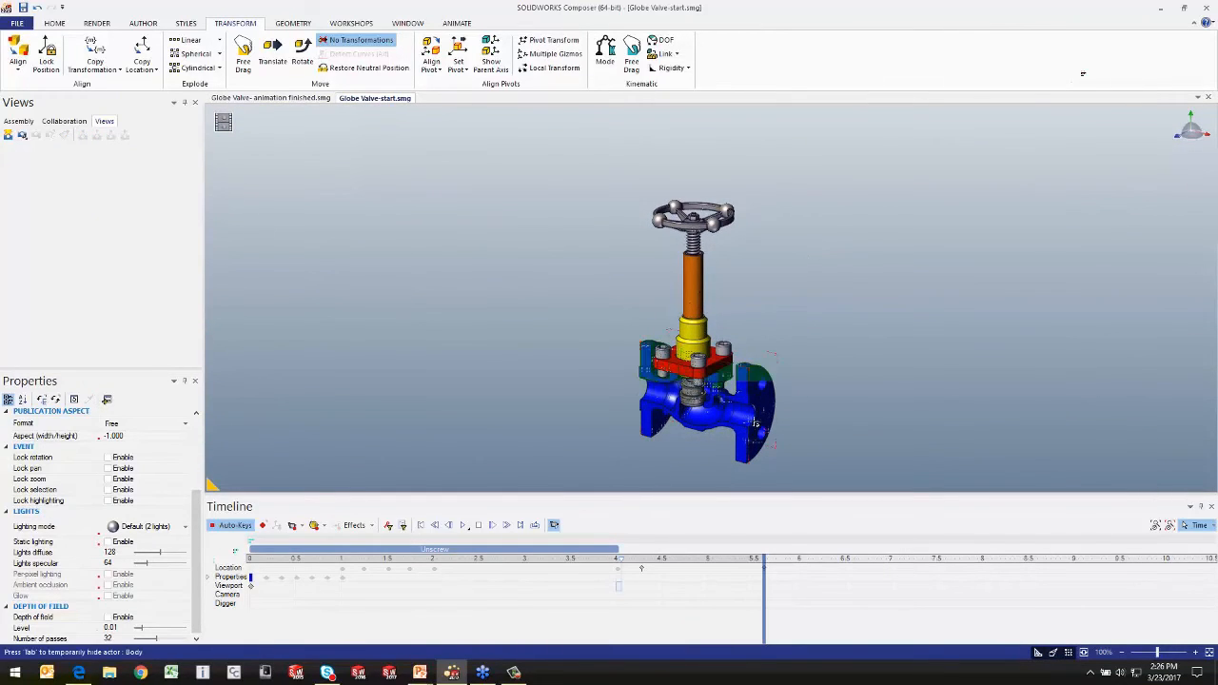
pyautogui.click(754, 397)
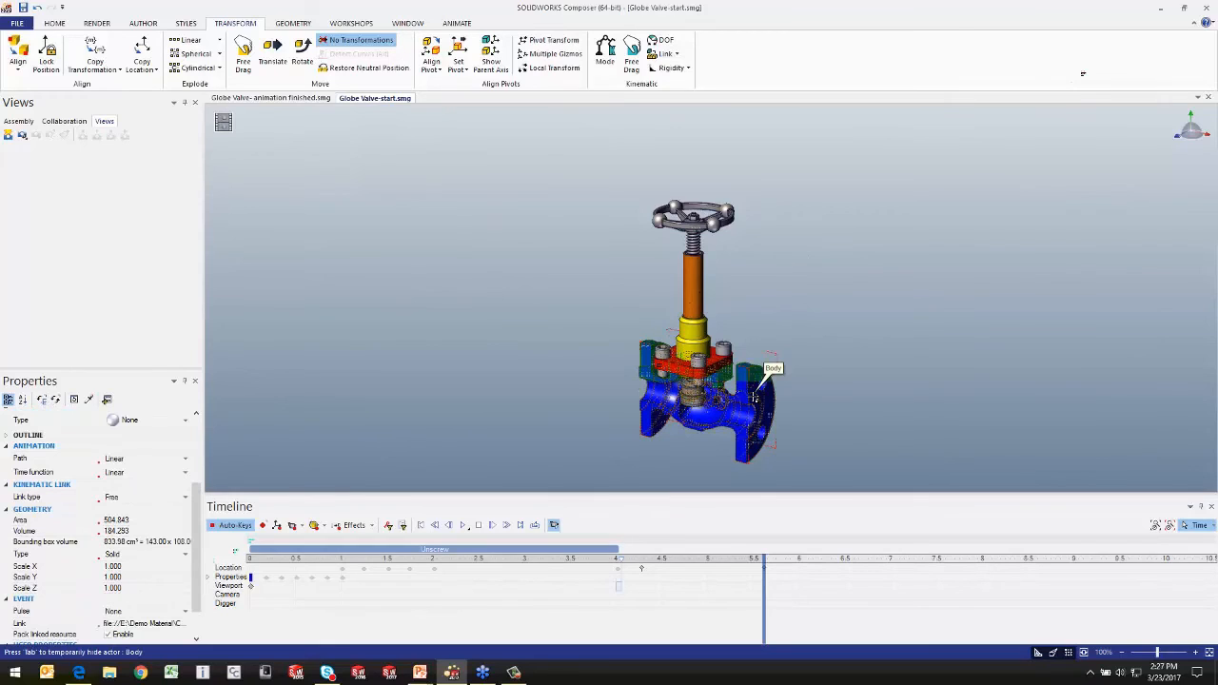
pyautogui.scroll(-2, 200, 592)
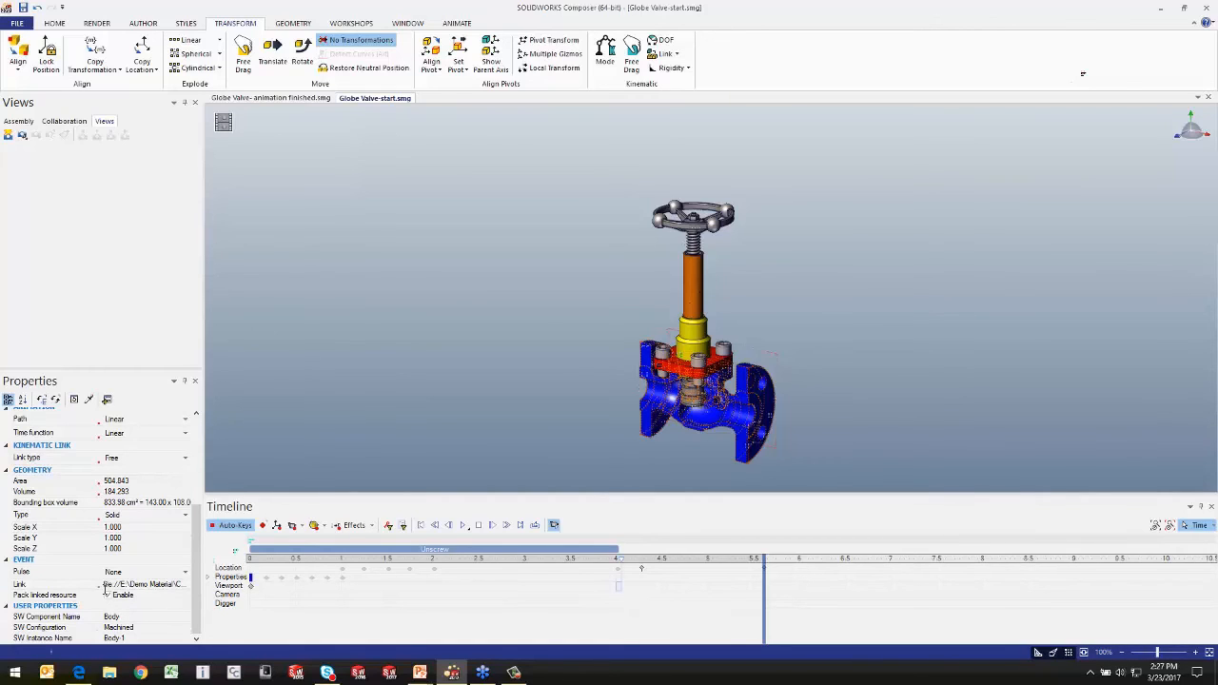
pyautogui.click(412, 323)
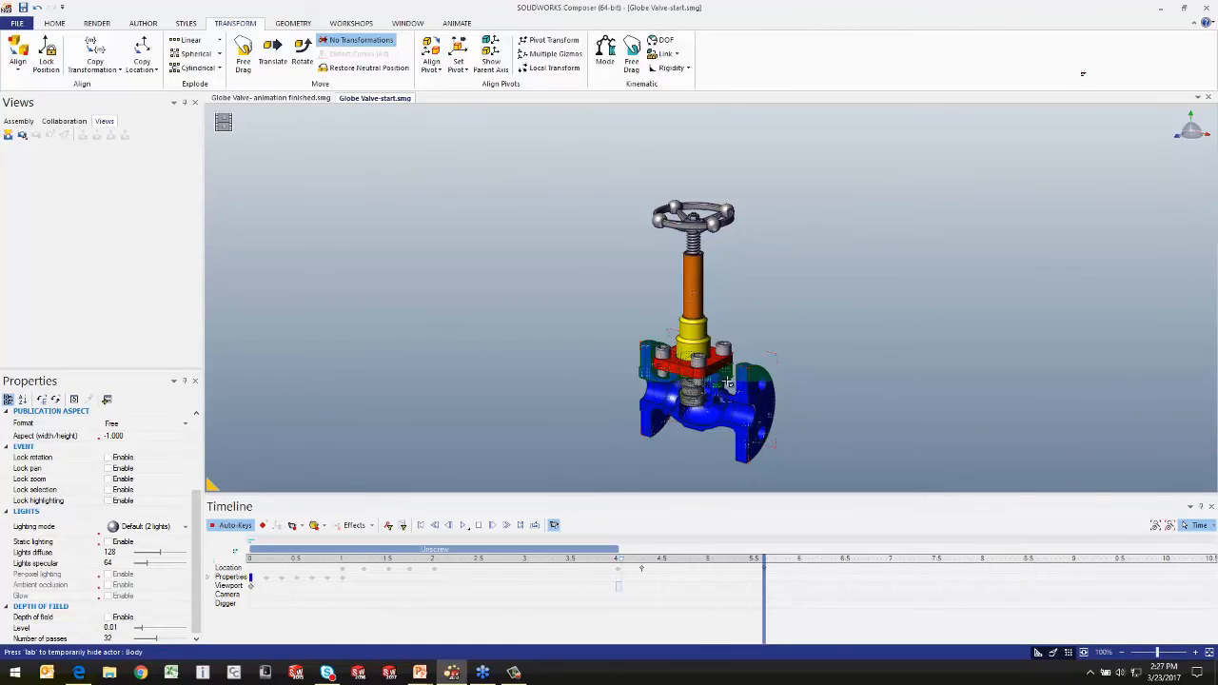
# Step: Deselect the valve body, follow its link to open the Valve.JPG image, and close the image viewer
pyautogui.click(754, 392)
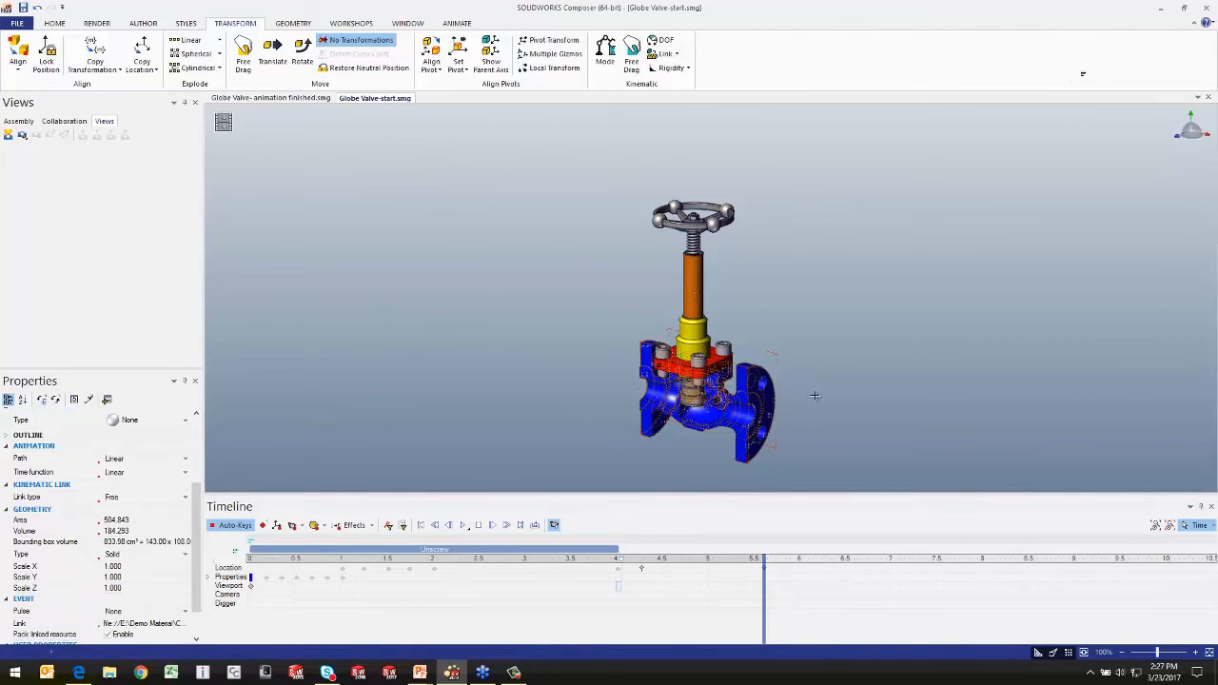
pyautogui.click(815, 395)
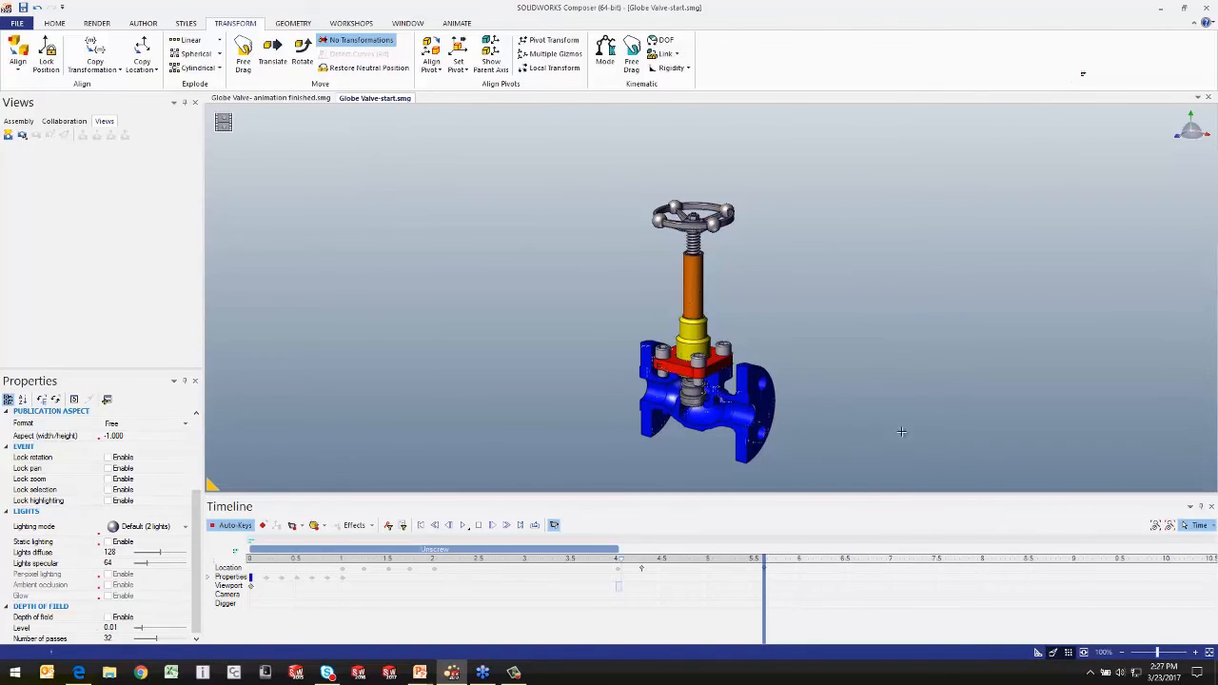
pyautogui.click(763, 400)
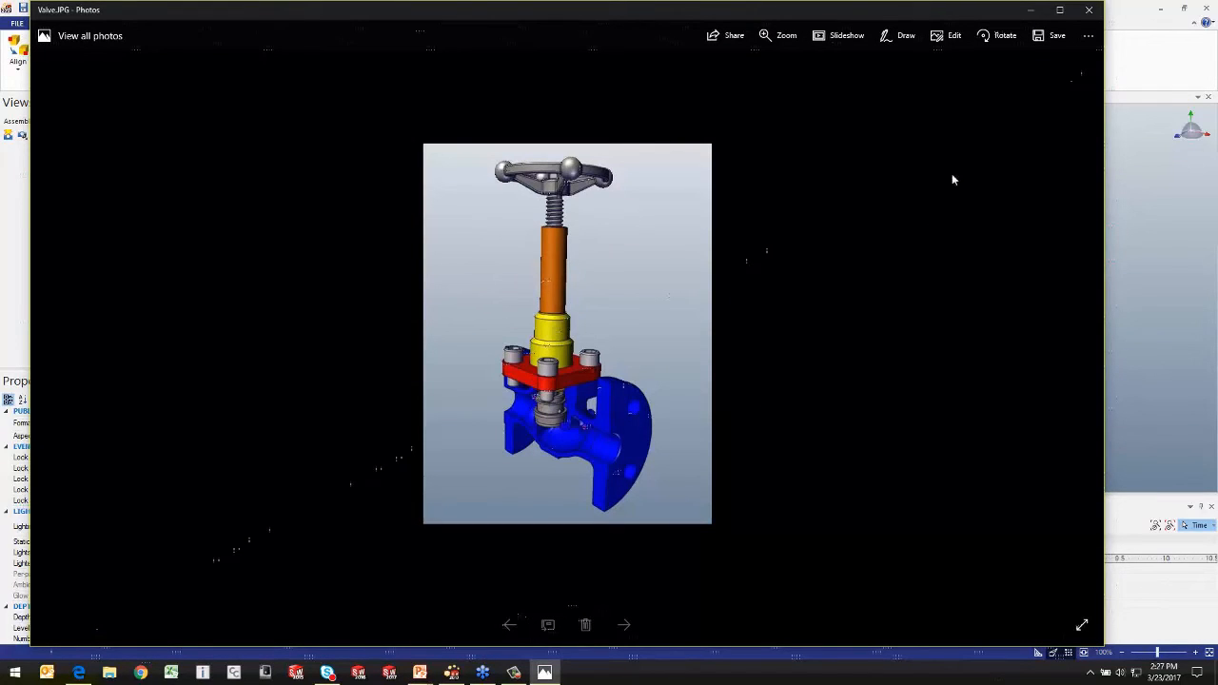
pyautogui.click(1089, 9)
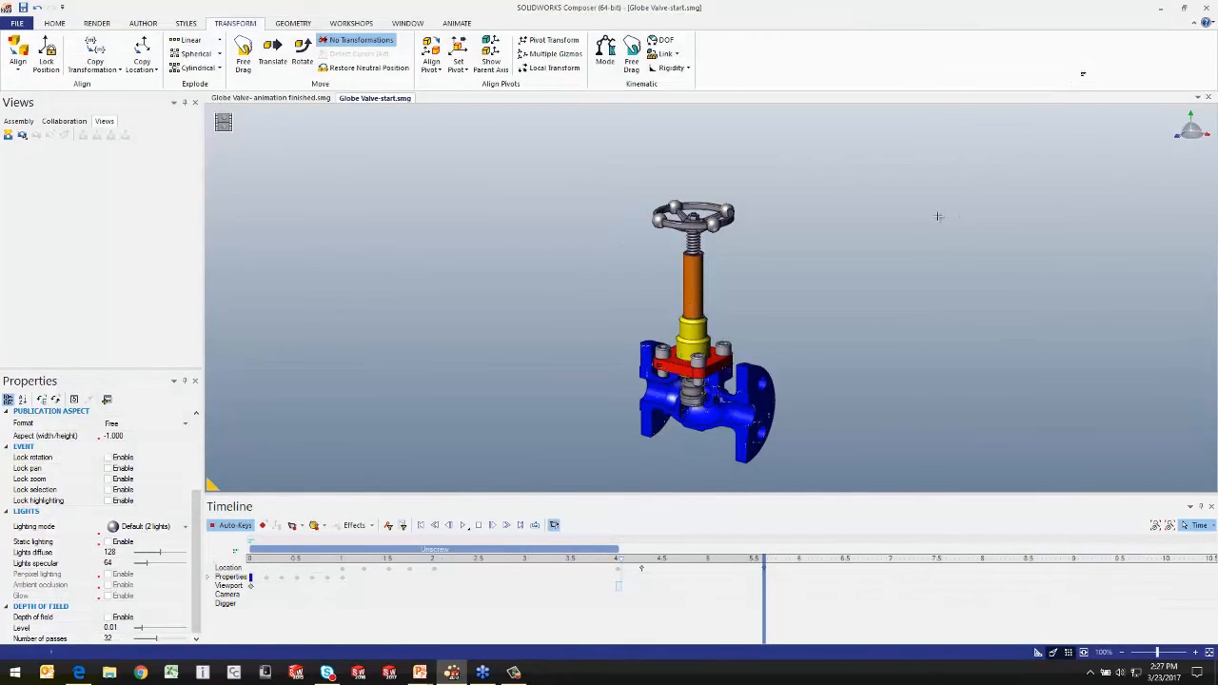
# Step: Review the link types on the Composer – Actions/Links slide in PowerPoint and return to Composer
pyautogui.hotkey('alt', 'Tab')
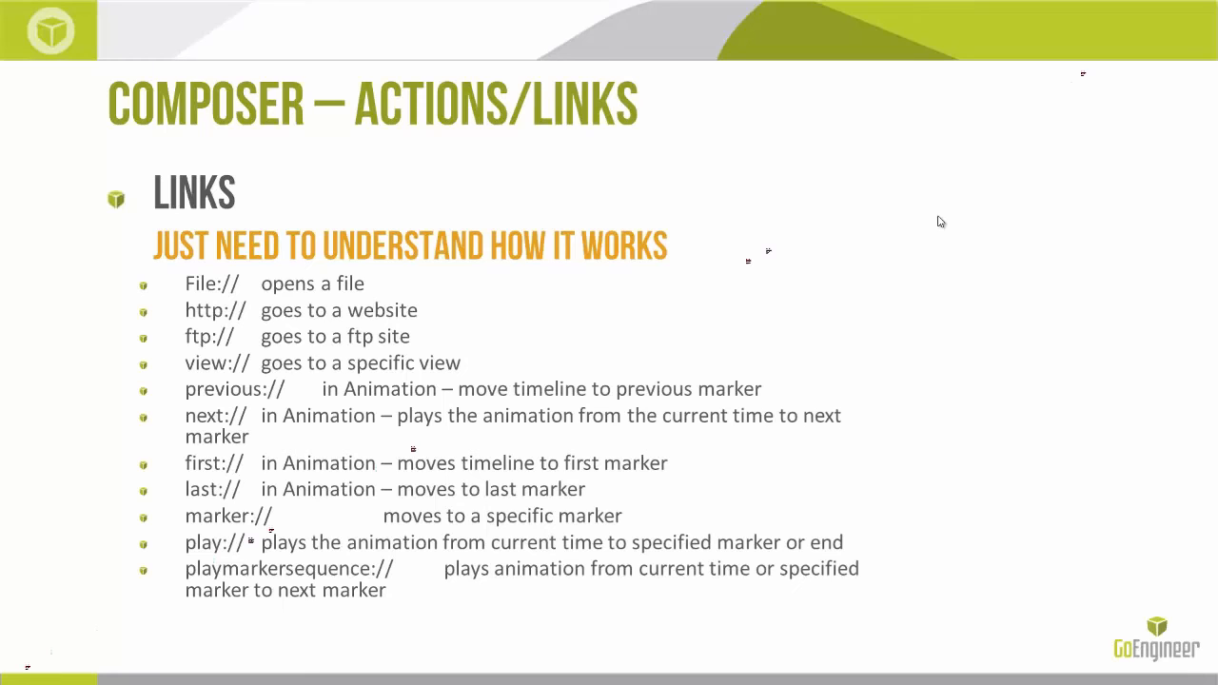
pyautogui.hotkey('alt', 'Tab')
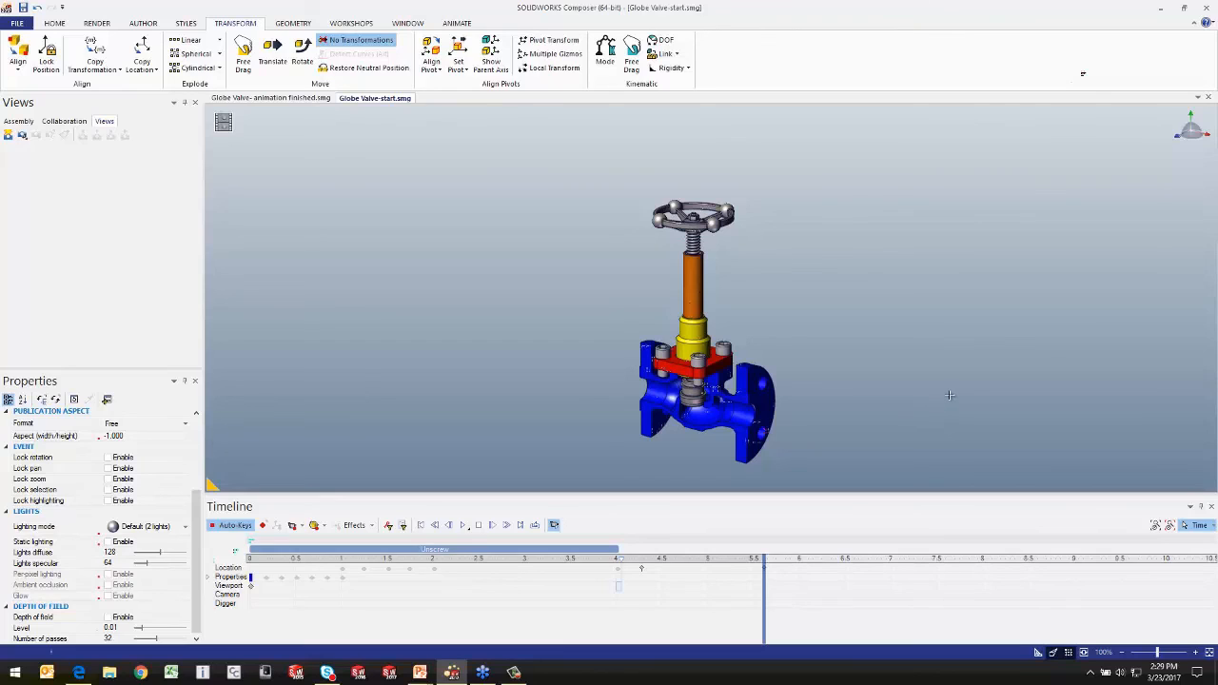
# Step: Switch to the Edge browser, look through the CATIA Composer blog posts on 3dmojo.com, and minimize the browser
pyautogui.click(82, 675)
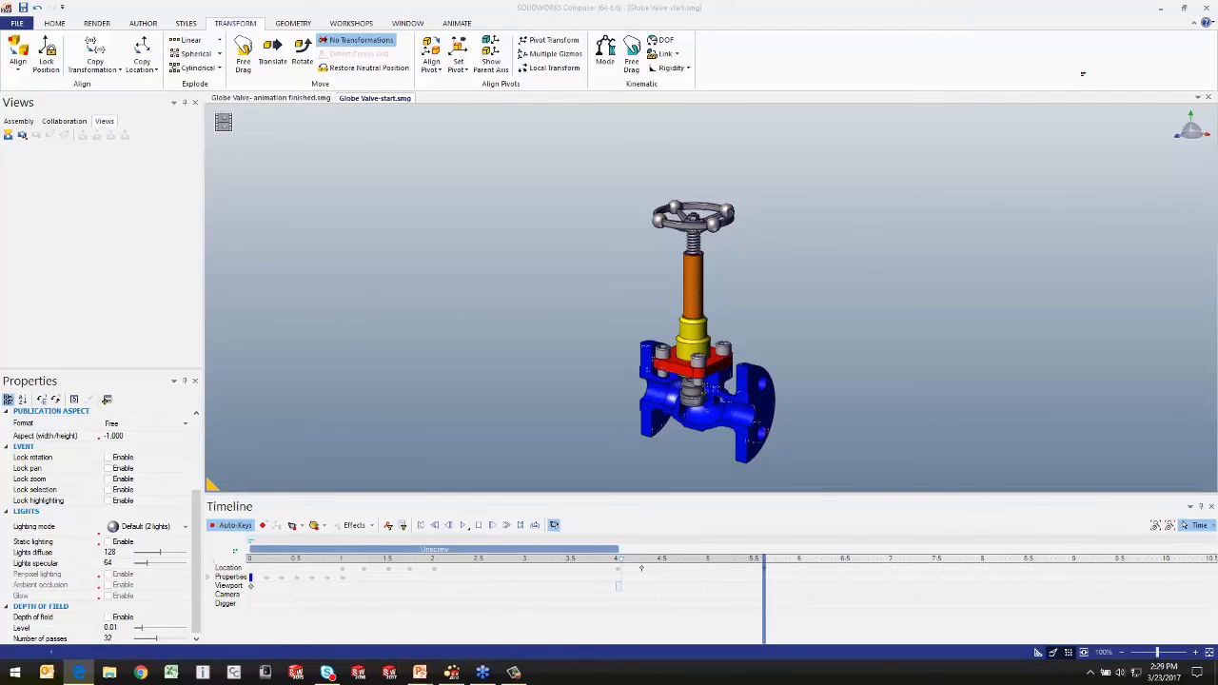
pyautogui.moveTo(1217, 58); pyautogui.dragTo(799, 37)
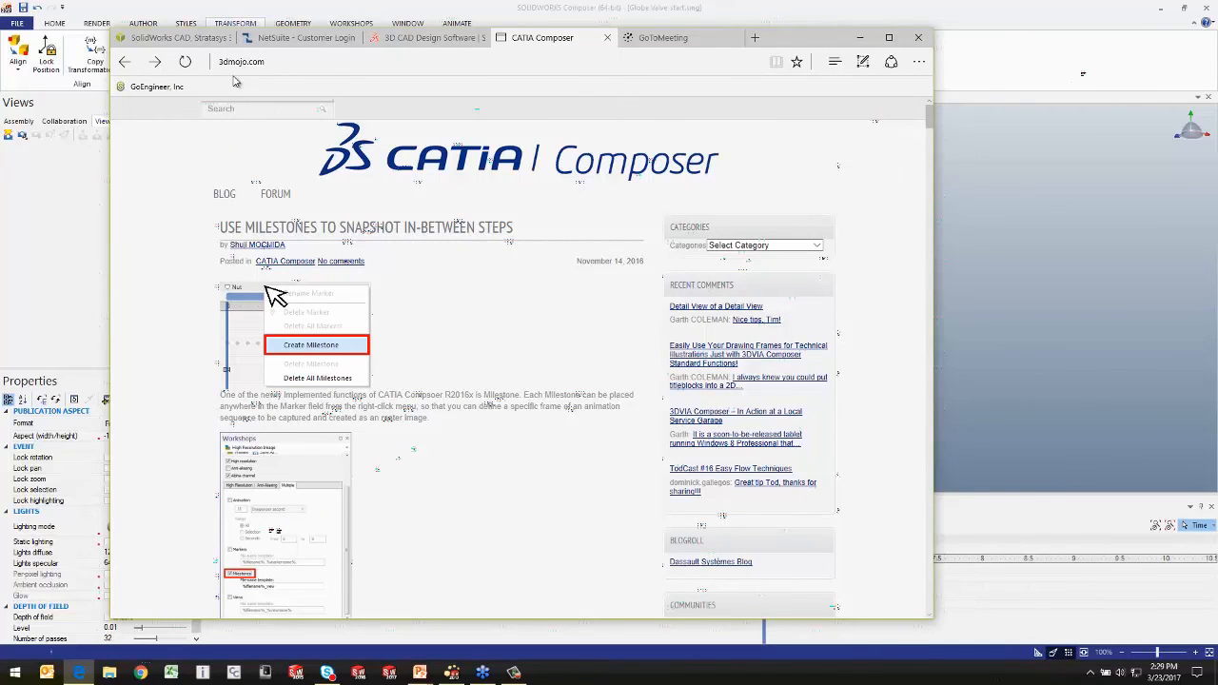
pyautogui.scroll(-5, 260, 187)
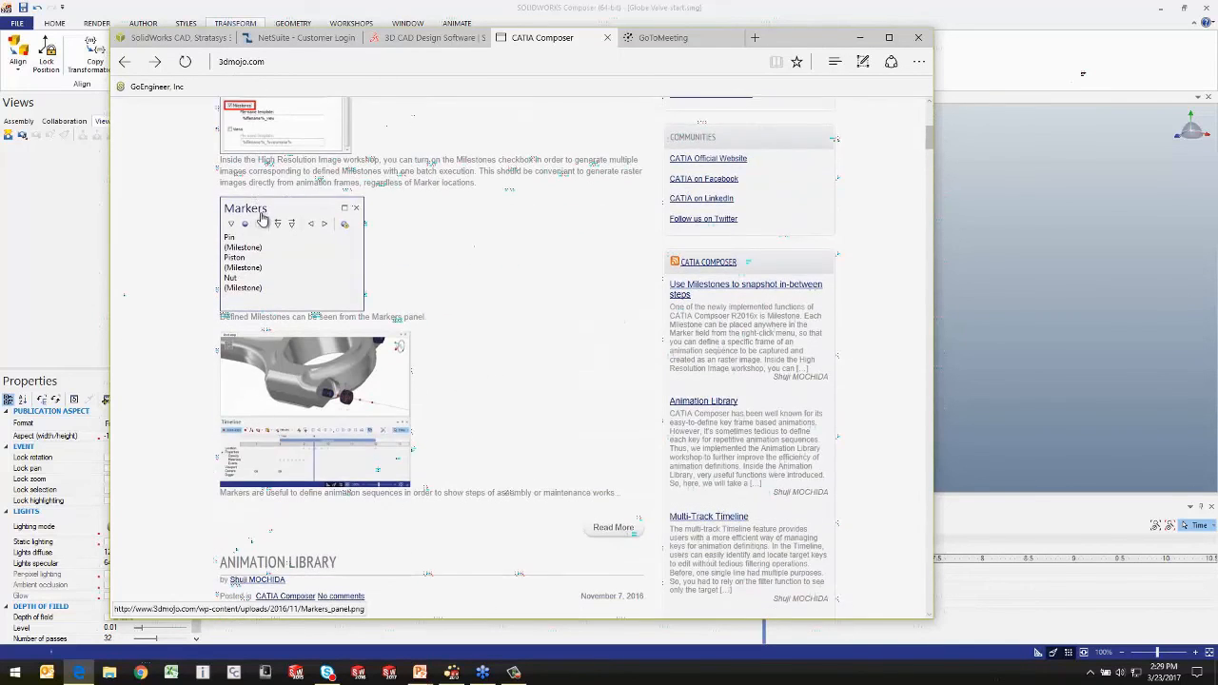
pyautogui.scroll(-3, 261, 218)
pyautogui.scroll(3, 267, 251)
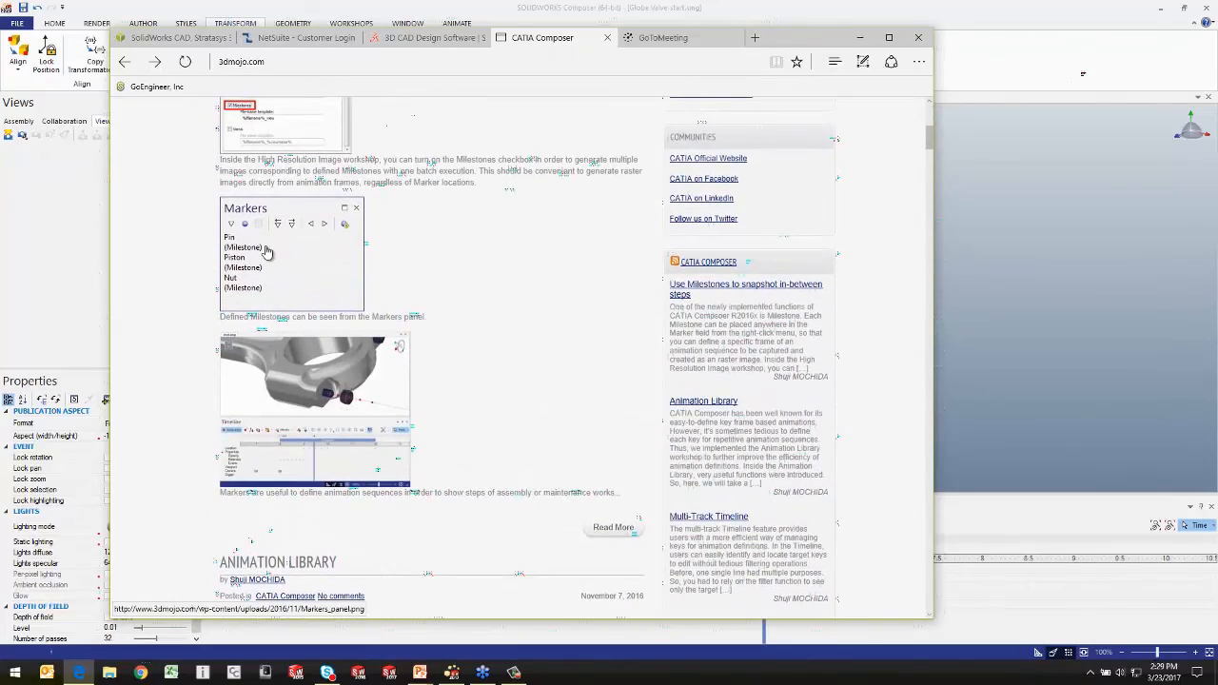
pyautogui.scroll(5, 267, 251)
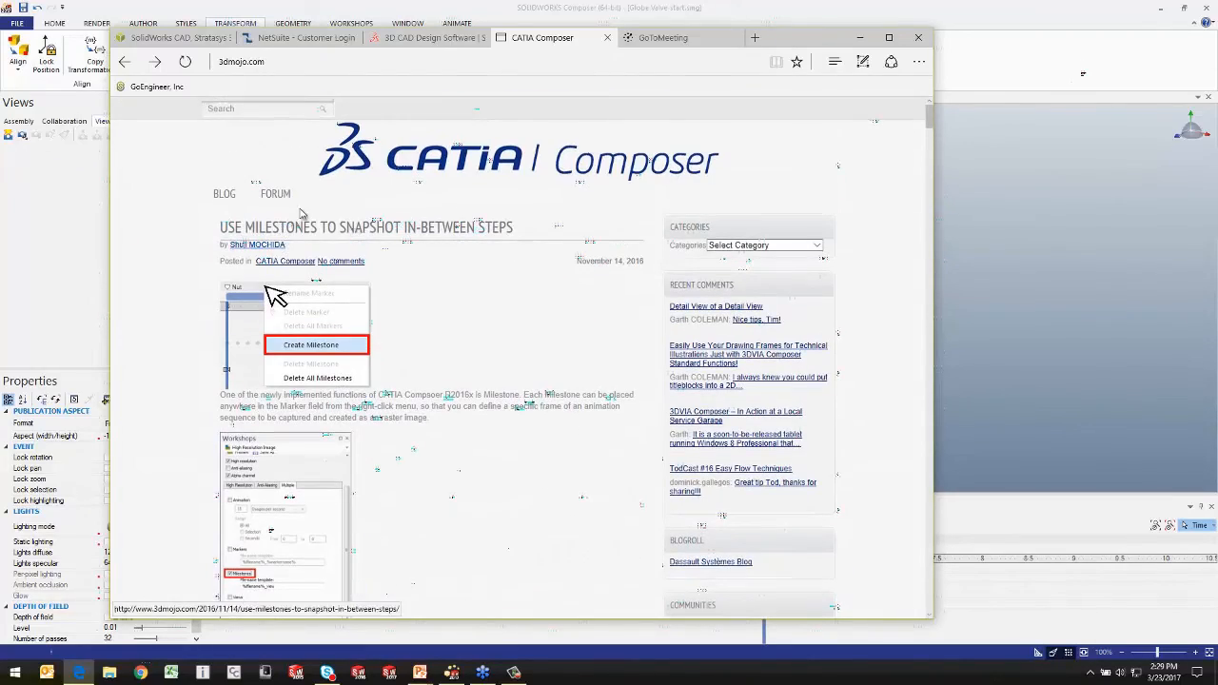
pyautogui.scroll(-10, 356, 362)
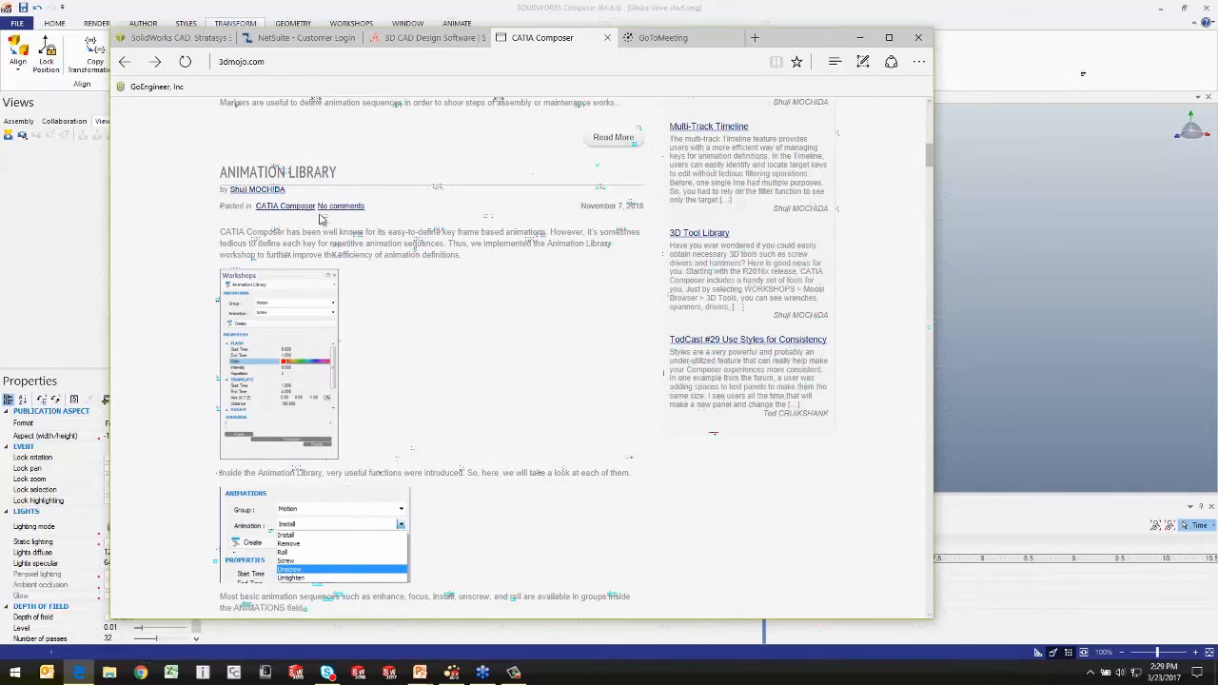
pyautogui.scroll(-7, 415, 355)
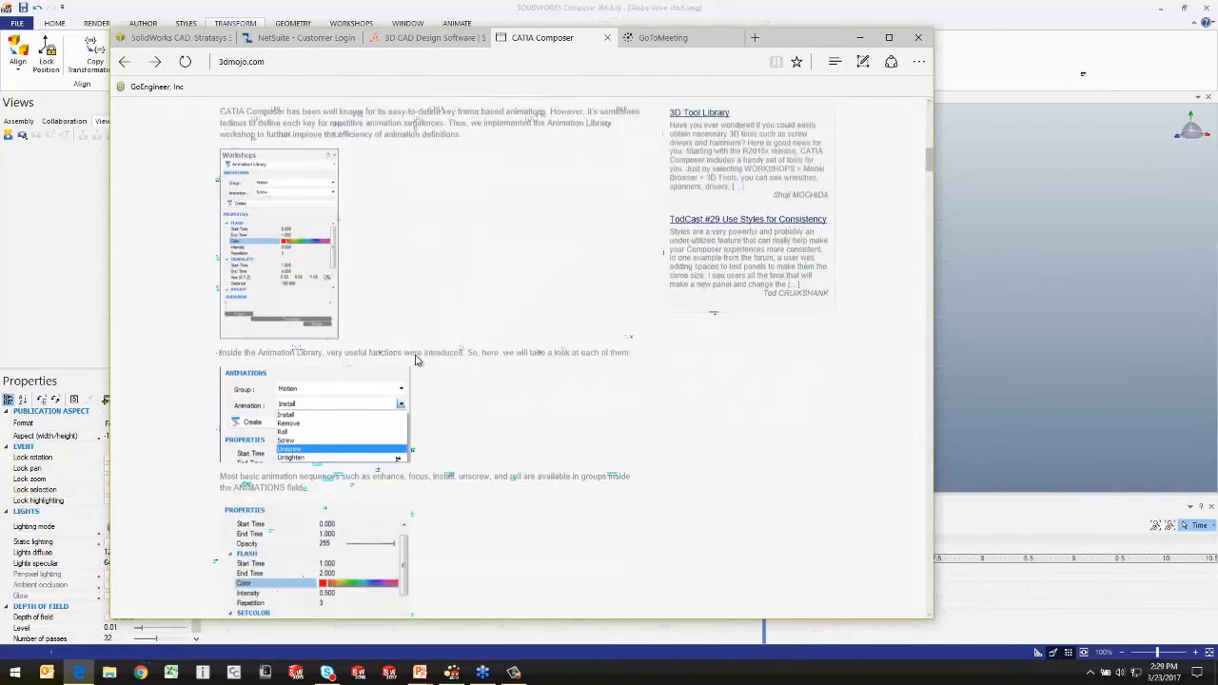
pyautogui.scroll(-4, 442, 367)
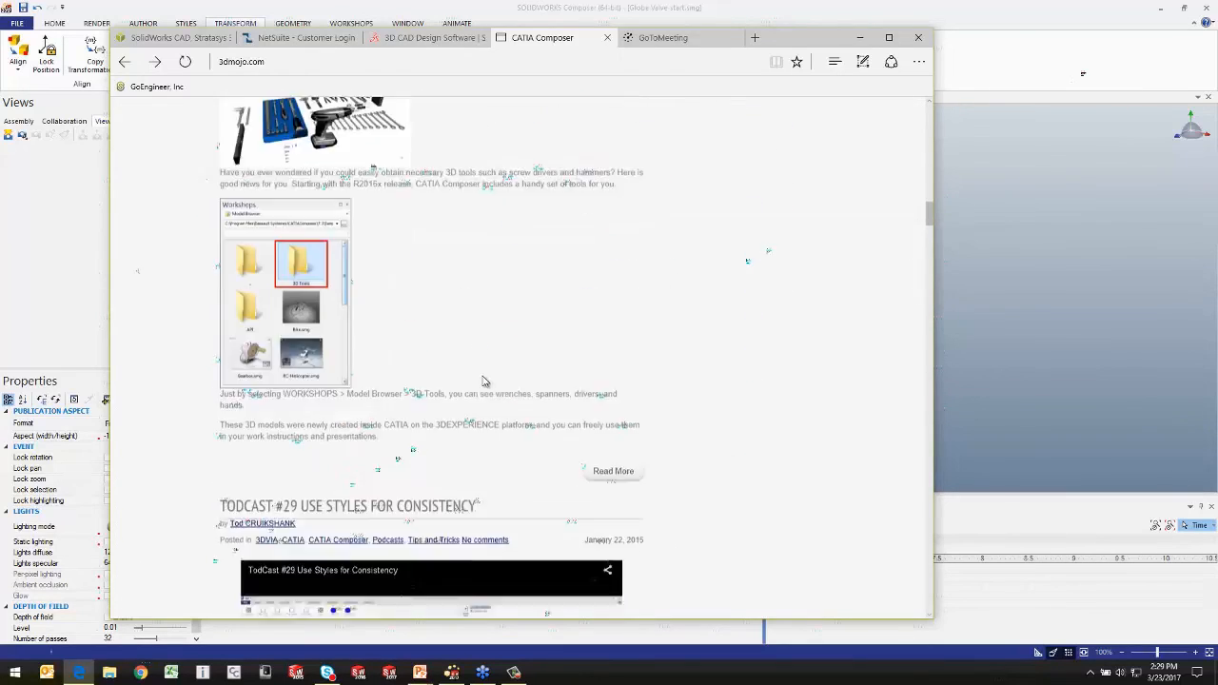
pyautogui.scroll(-5, 478, 386)
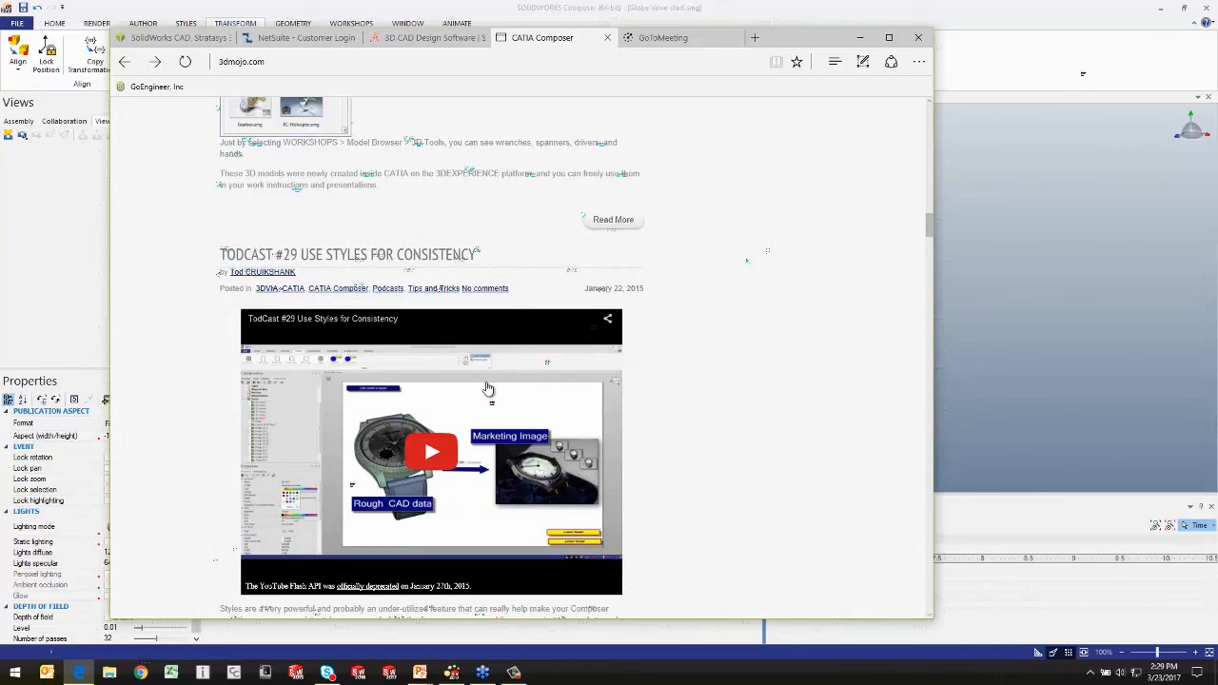
pyautogui.click(859, 42)
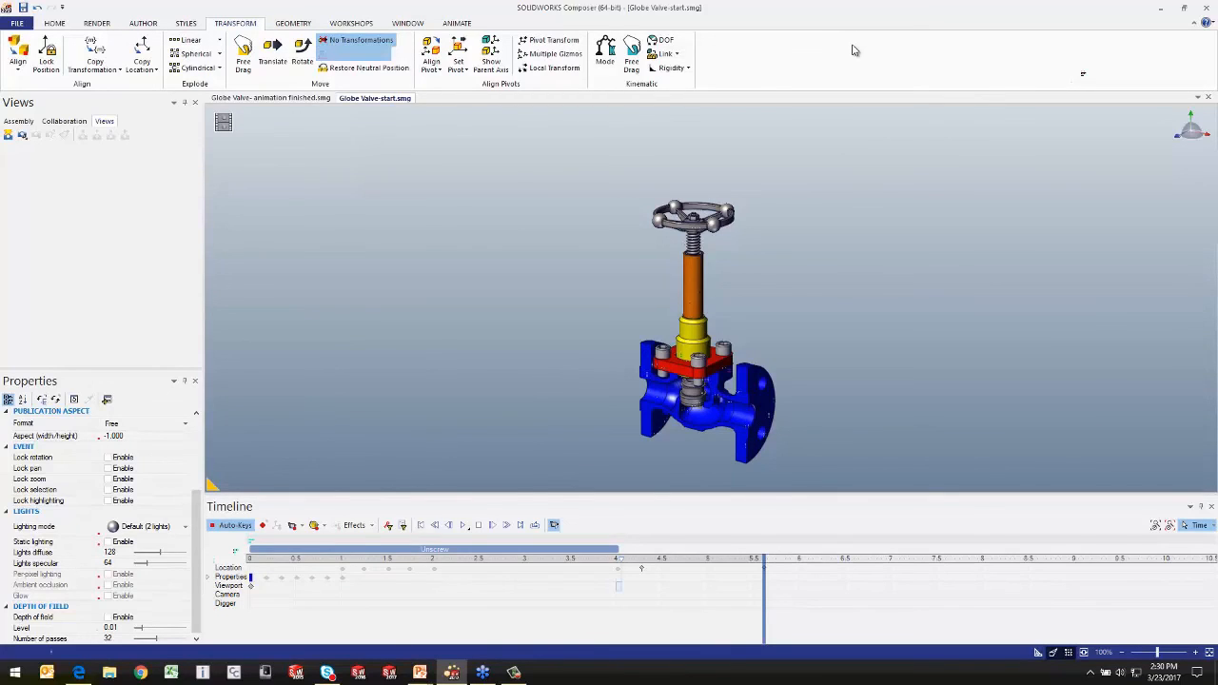
# Step: Switch from Composer to the PowerPoint slide show of the Advanced Composer webinar
pyautogui.hotkey('alt', 'Tab')
pyautogui.hotkey('alt', 'Tab')
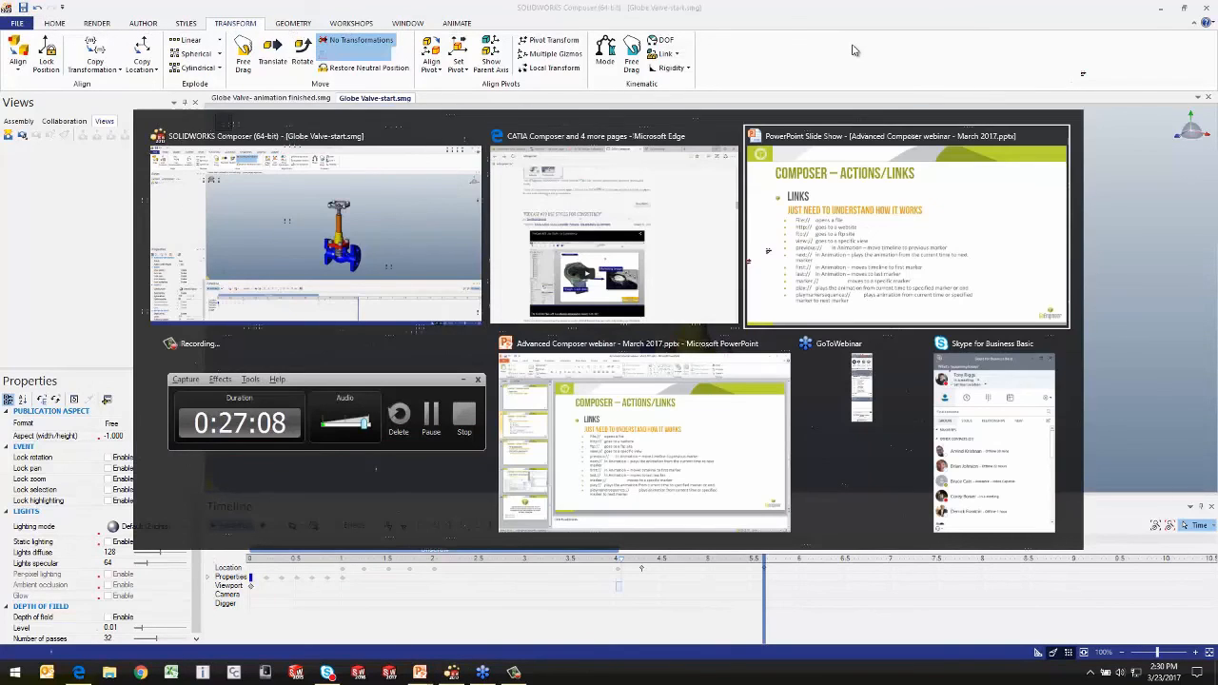